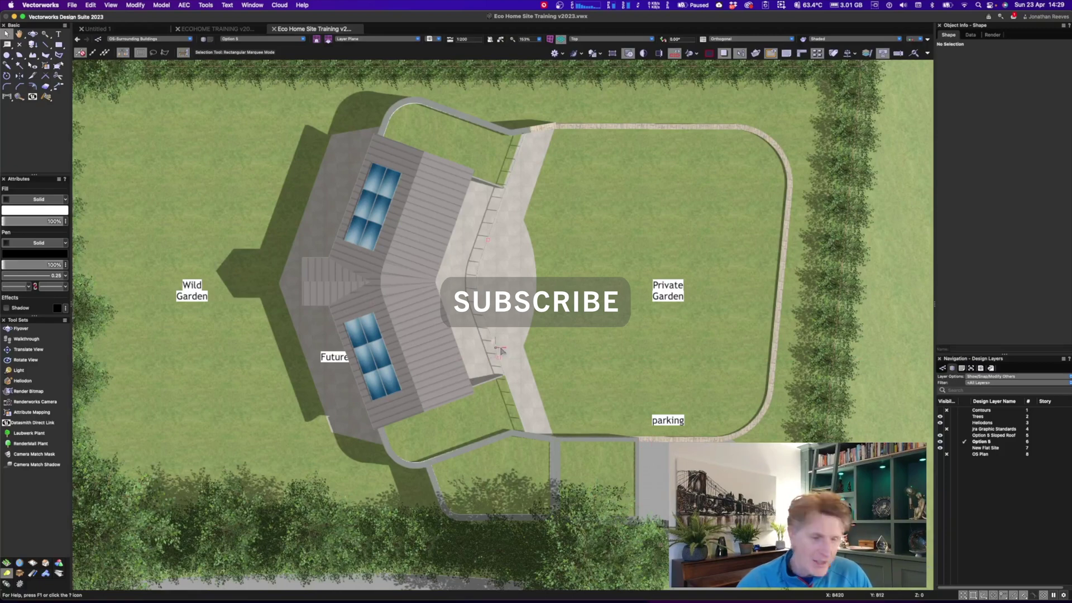
# Hide the Option 5 Sloped Roof and Option 5 design layers and make New Flat Site the active layer
pyautogui.keyDown('shift'); pyautogui.moveTo(500, 352); pyautogui.dragTo(554, 407, button='middle'); pyautogui.keyUp('shift')
pyautogui.moveTo(554, 407); pyautogui.dragTo(648, 391)
pyautogui.press('space')
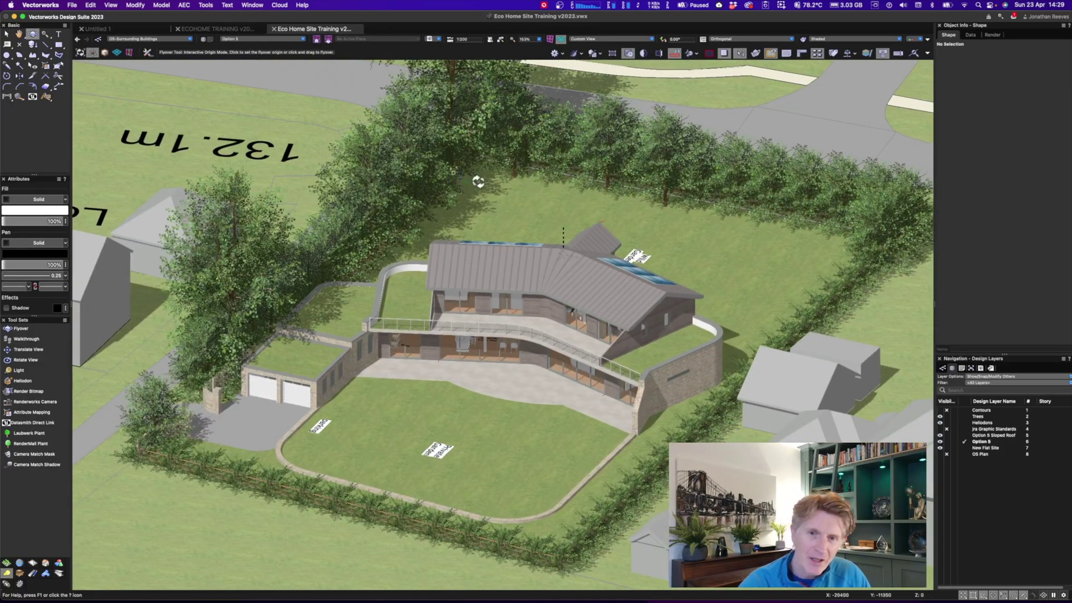
pyautogui.moveTo(620, 390); pyautogui.dragTo(321, 316)
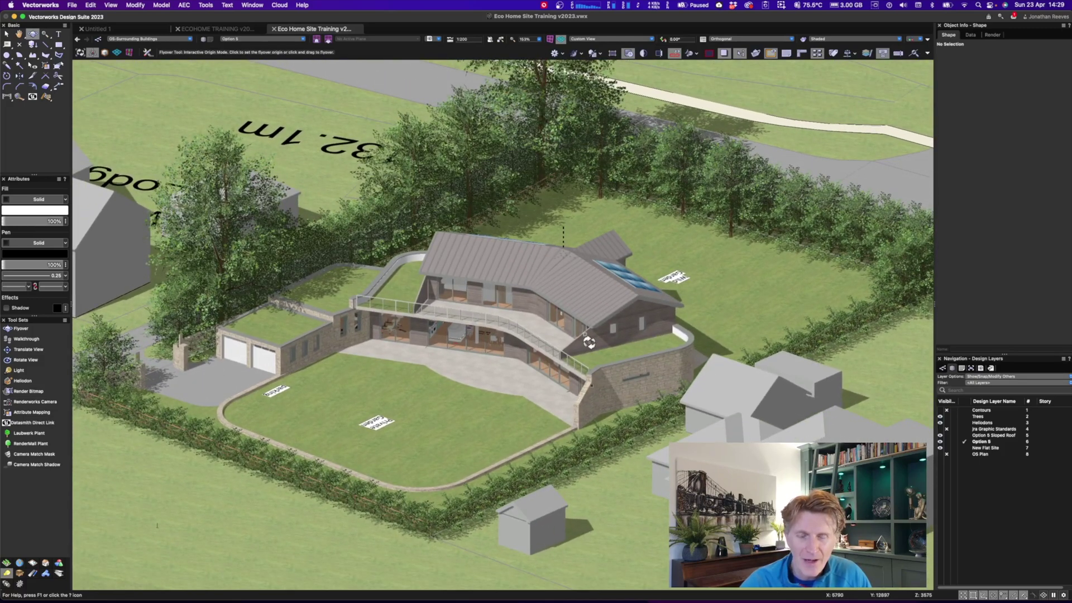
pyautogui.click(946, 435)
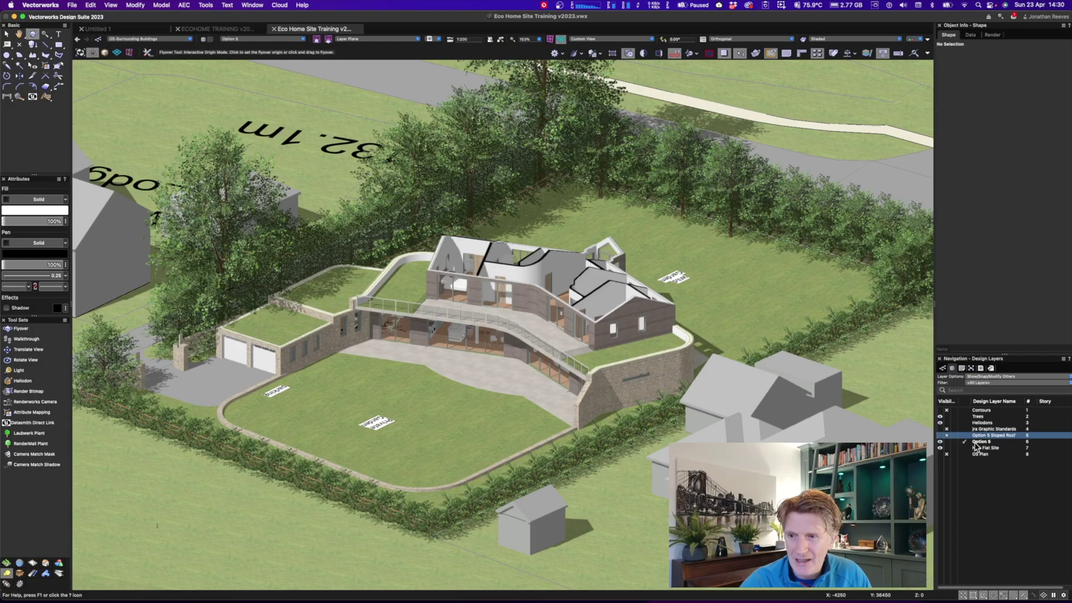
pyautogui.click(948, 442)
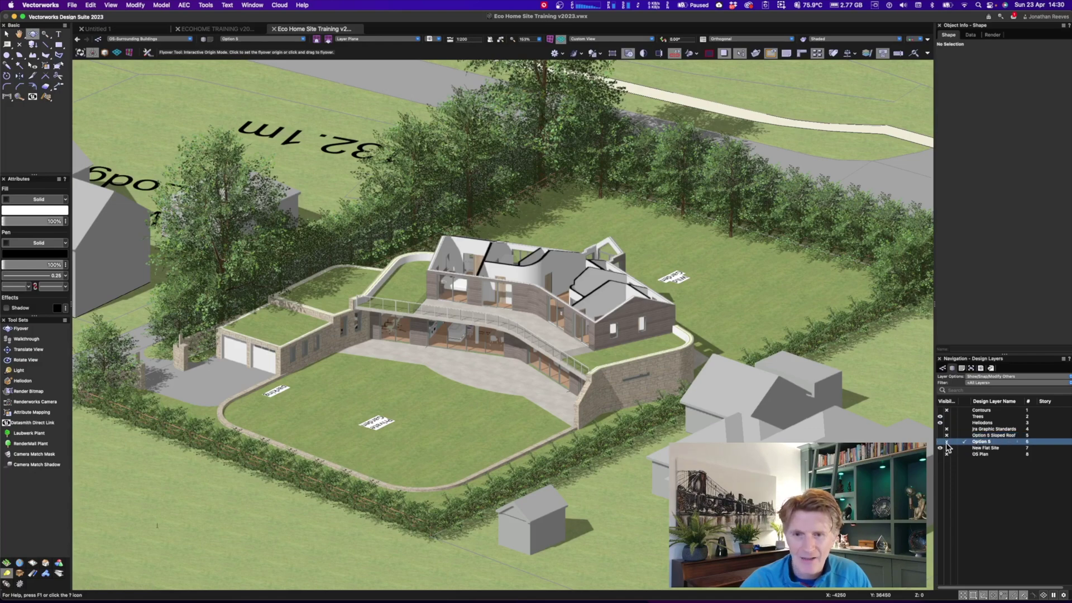
pyautogui.click(964, 448)
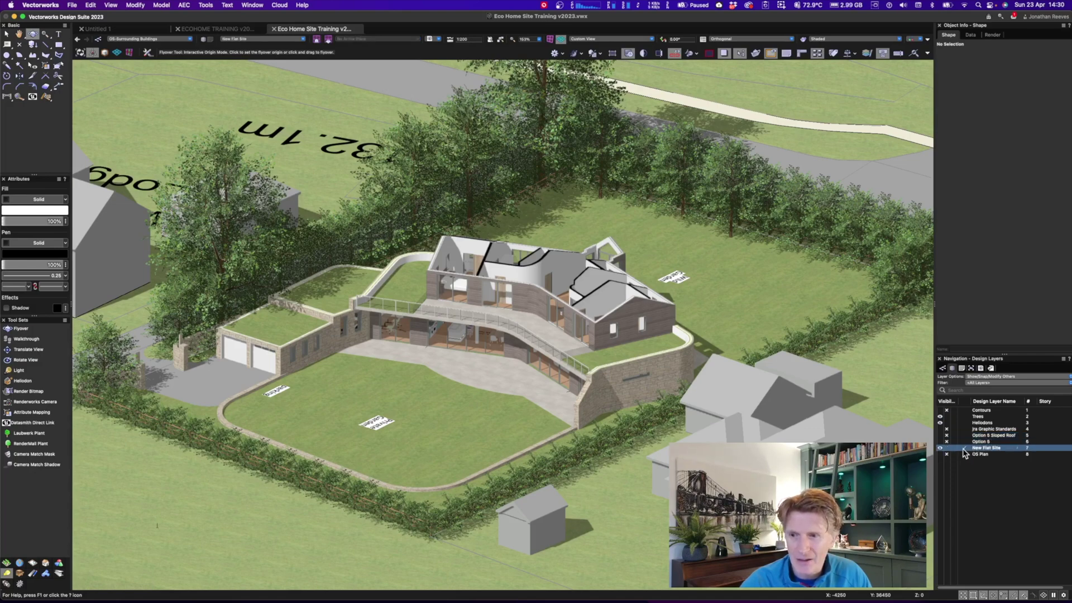
# Make the Option 5 and Option 5 Sloped Roof design layers visible again
pyautogui.click(940, 442)
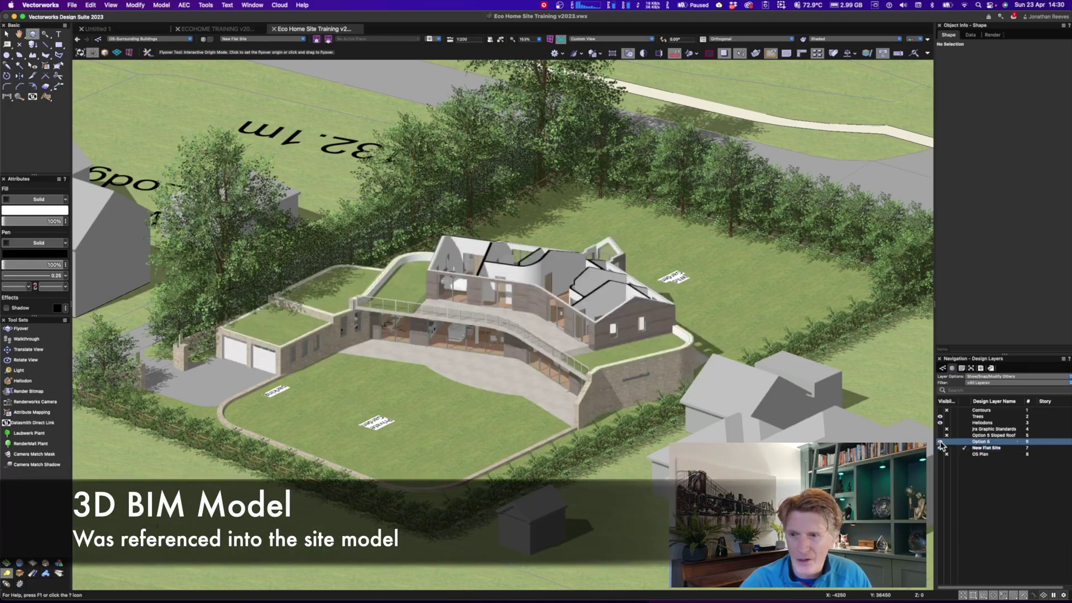
pyautogui.click(941, 434)
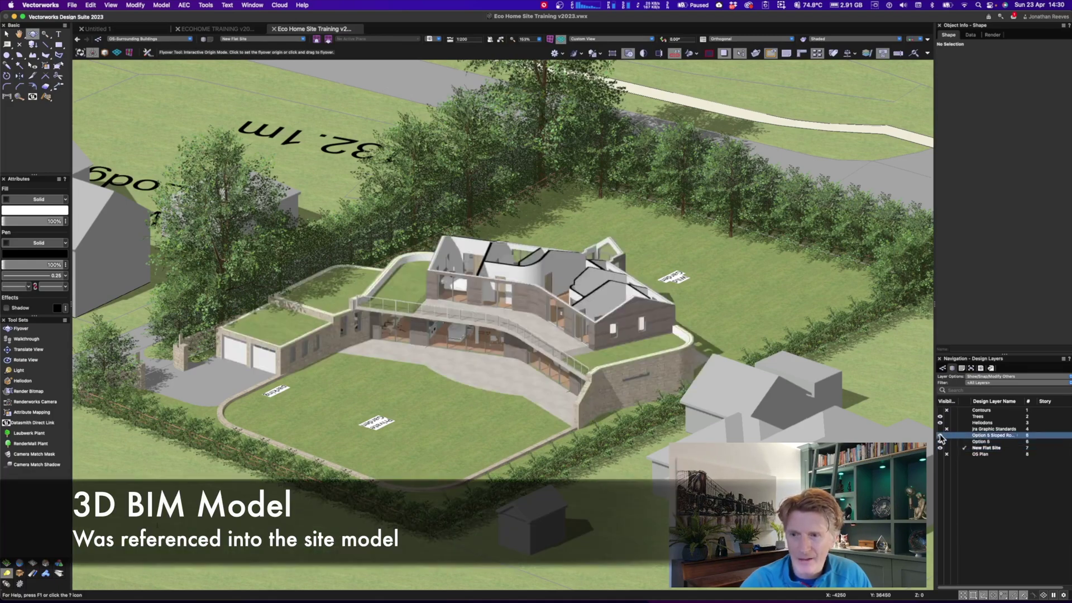
pyautogui.moveTo(660, 310); pyautogui.dragTo(595, 312)
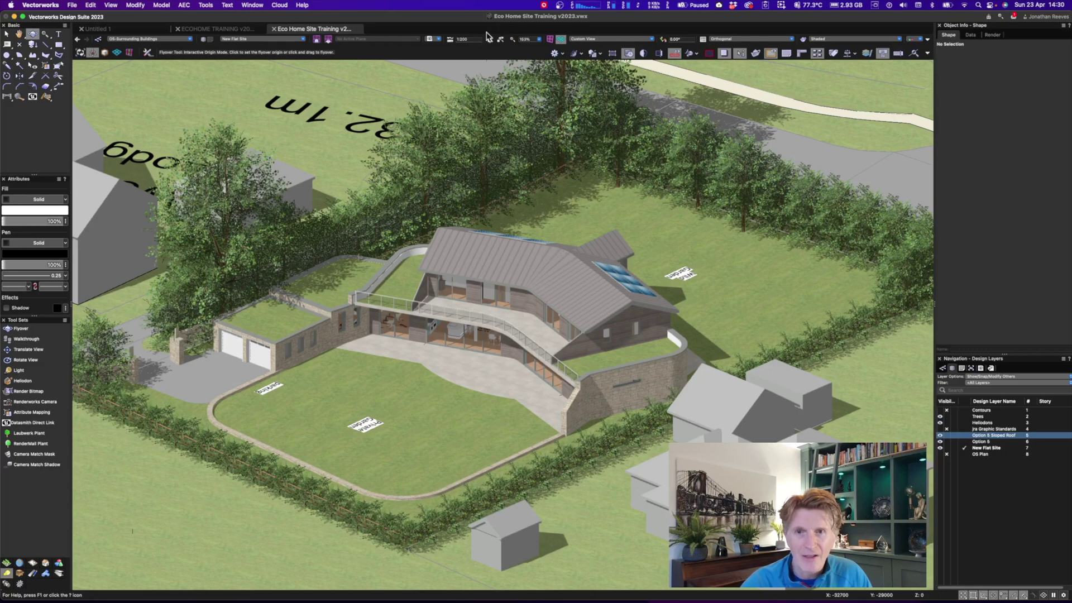
# Recall the saved views V1, V2 and V3 in turn and look around the house and its site
pyautogui.click(439, 39)
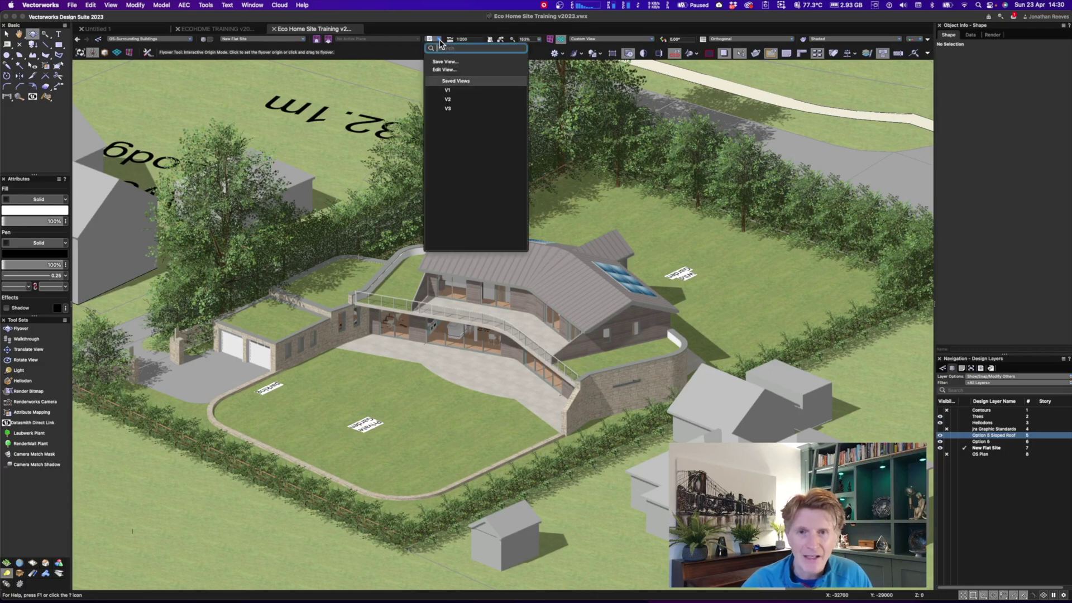
pyautogui.click(450, 91)
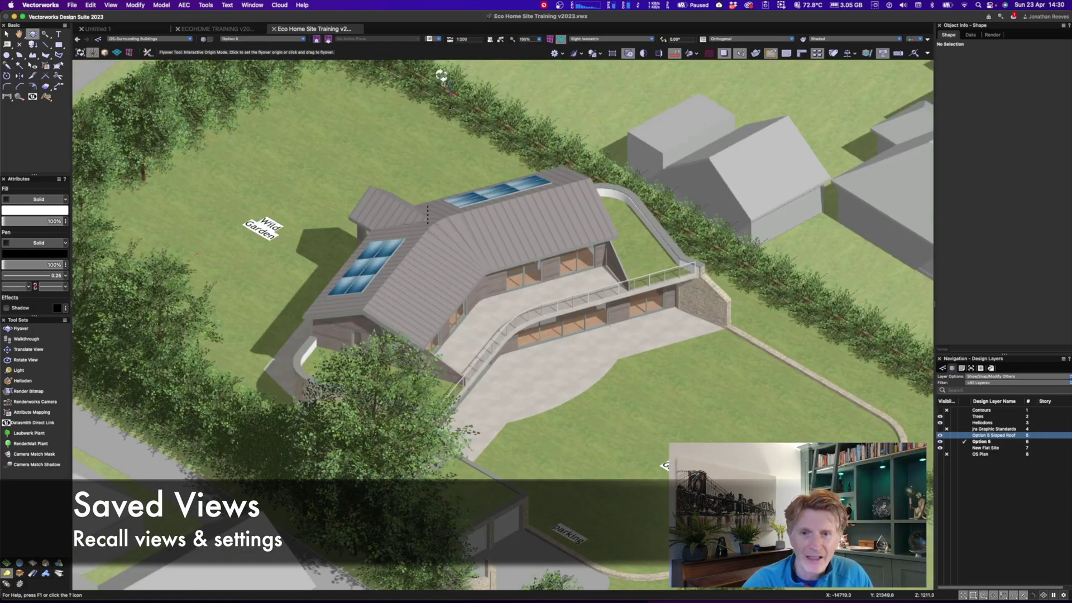
pyautogui.click(439, 39)
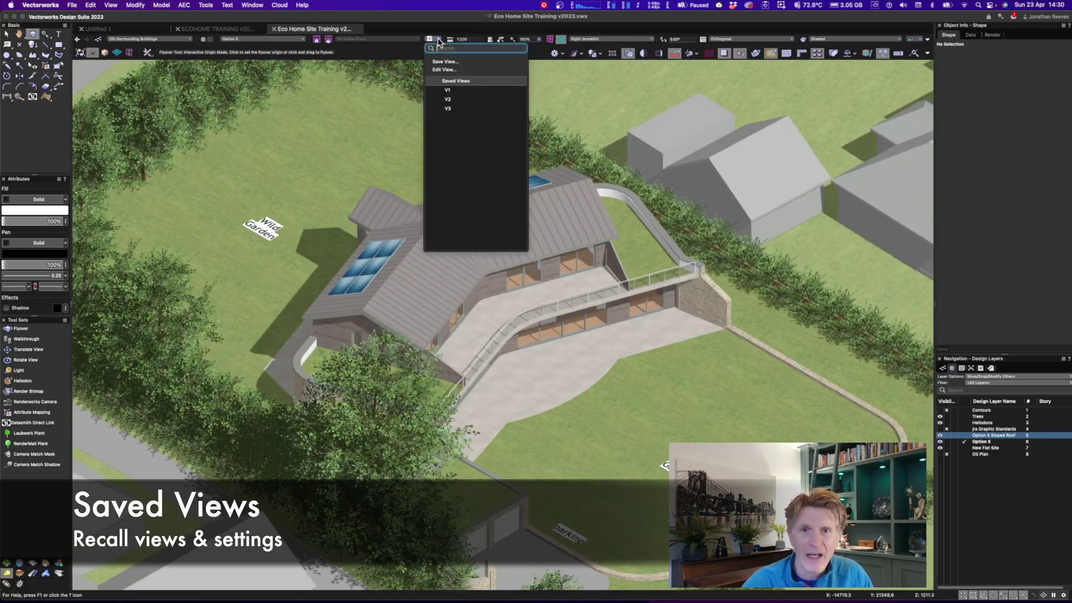
pyautogui.click(453, 100)
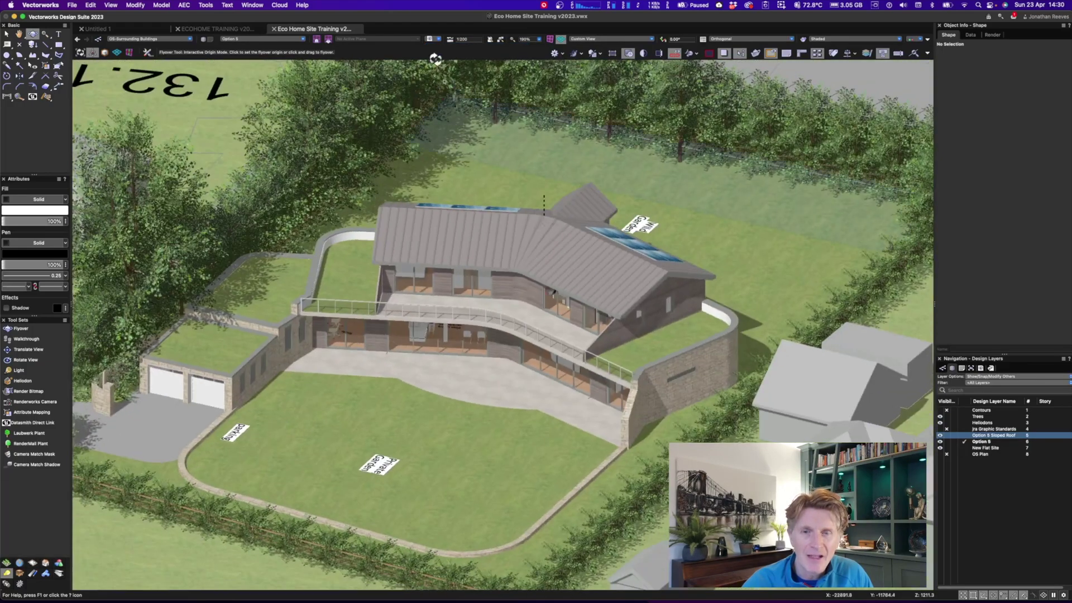
pyautogui.click(439, 39)
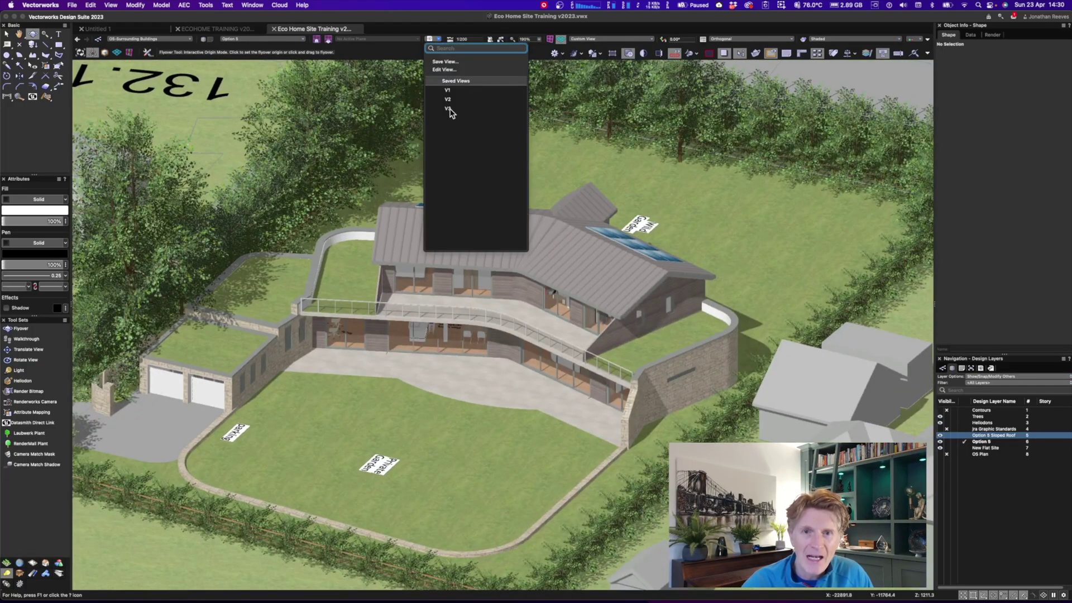
pyautogui.click(451, 111)
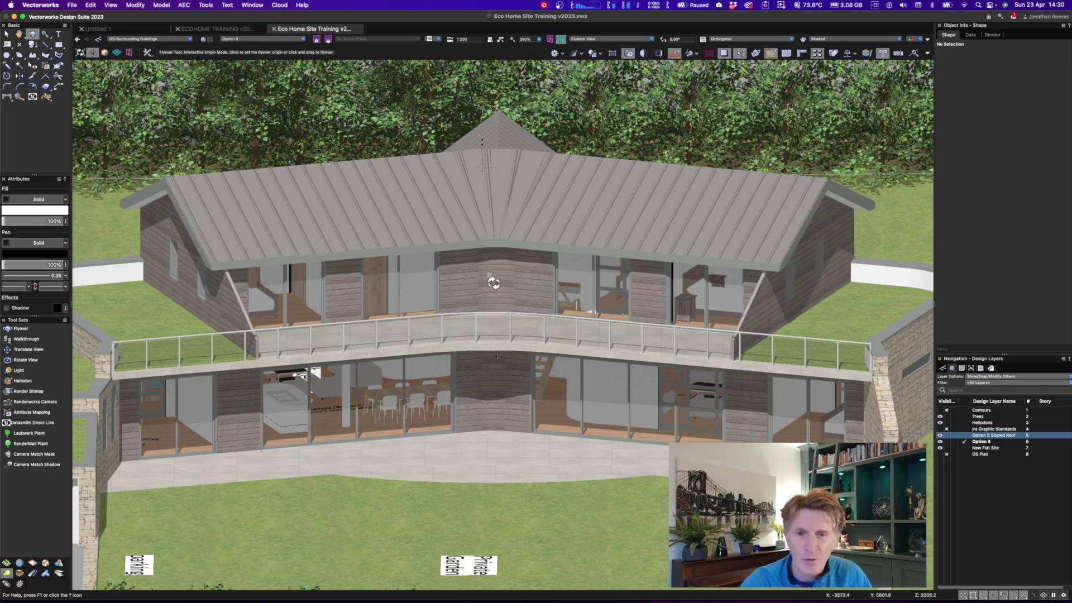
pyautogui.moveTo(535, 311); pyautogui.dragTo(440, 318)
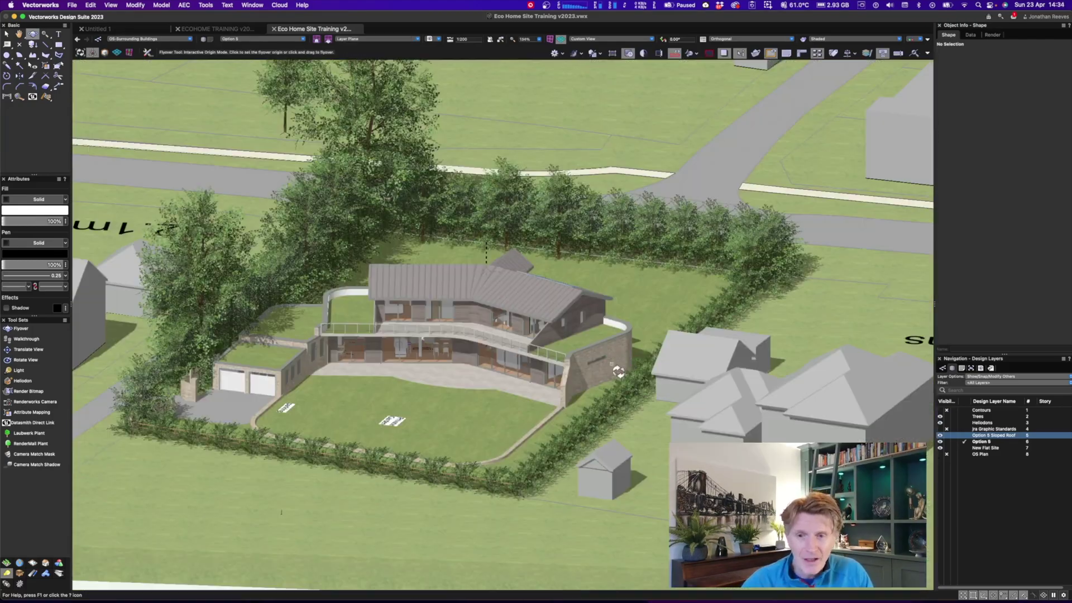
pyautogui.moveTo(616, 360); pyautogui.dragTo(600, 374)
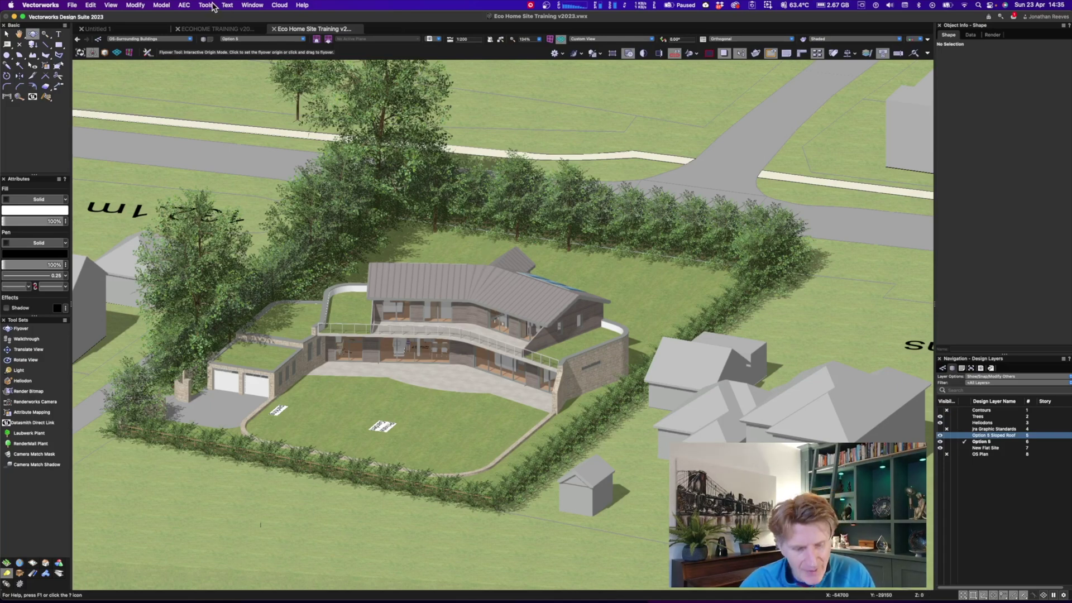
# Open the Vectorworks Preferences at the Interactive category
pyautogui.press('super+comma')
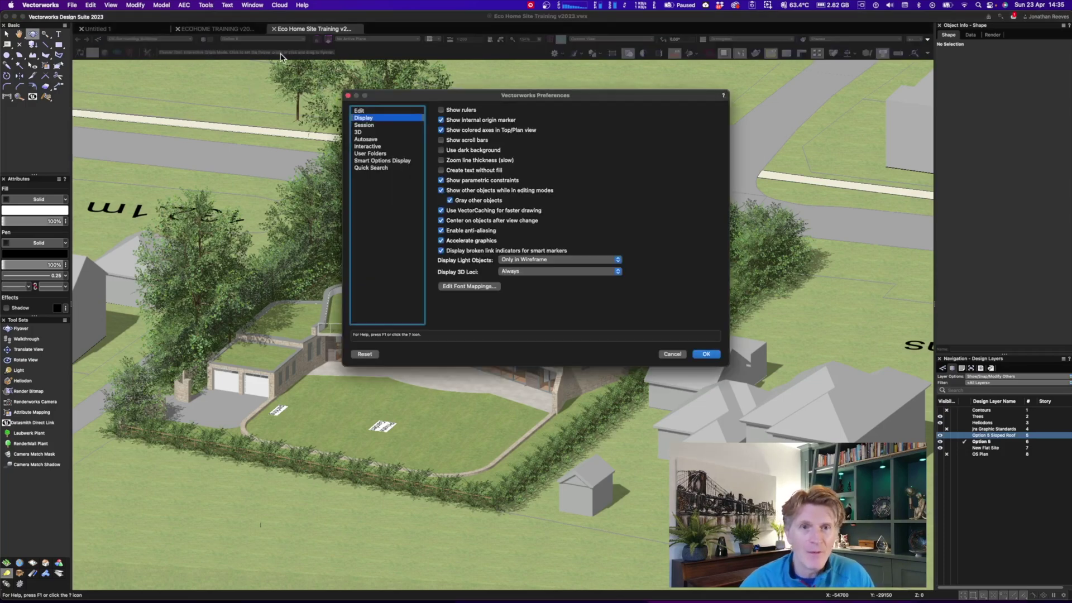
pyautogui.press('Escape')
pyautogui.click(205, 6)
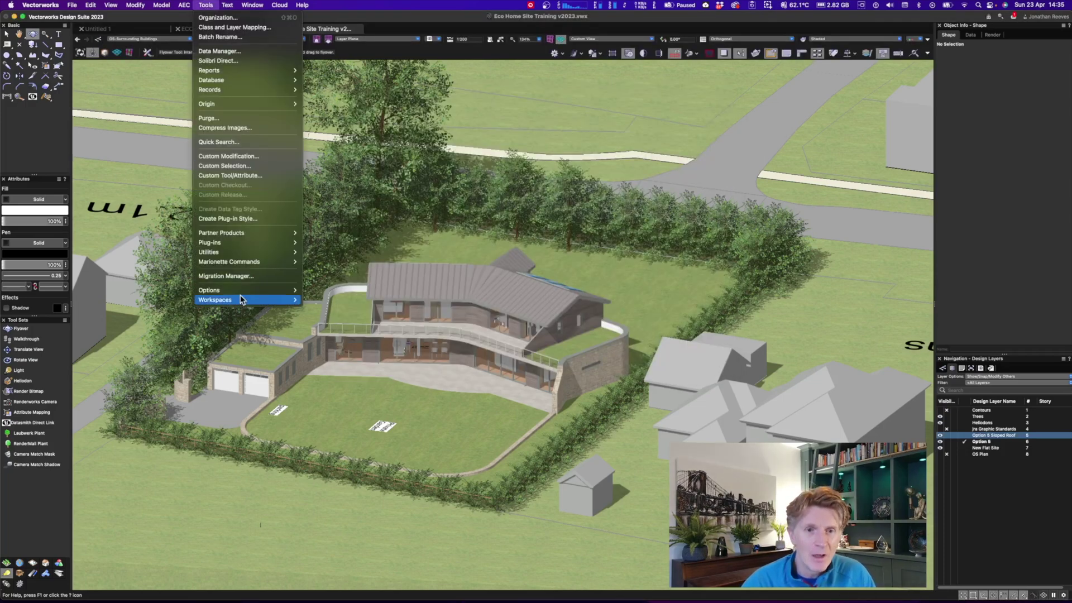
pyautogui.moveTo(238, 293)
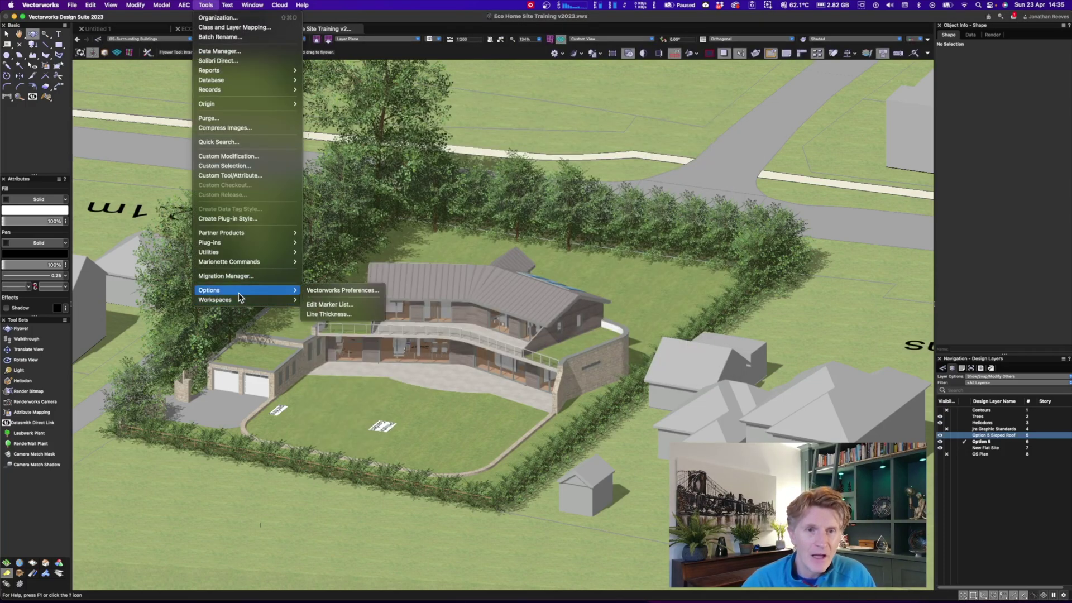
pyautogui.click(352, 290)
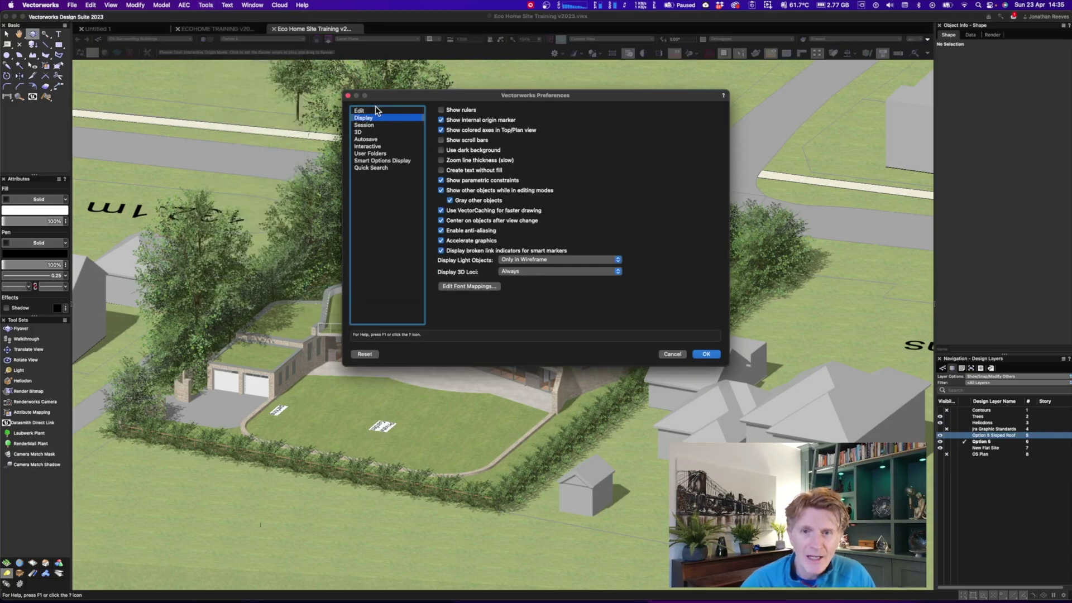
pyautogui.click(369, 147)
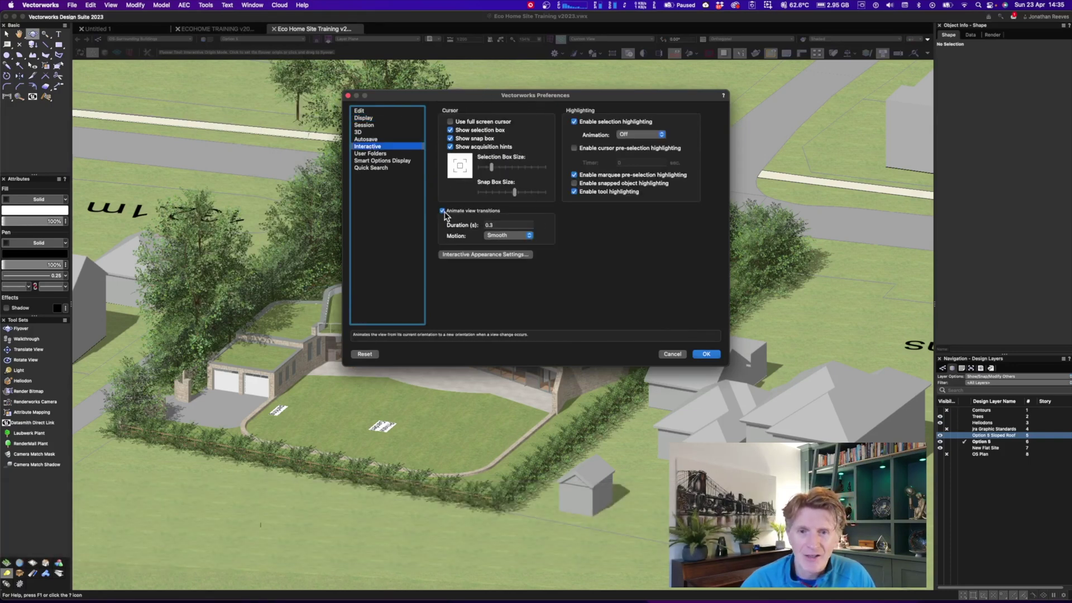
pyautogui.click(605, 185)
# Review the interface element colours for light and dark backgrounds in the Interactive Appearance Settings
pyautogui.click(513, 258)
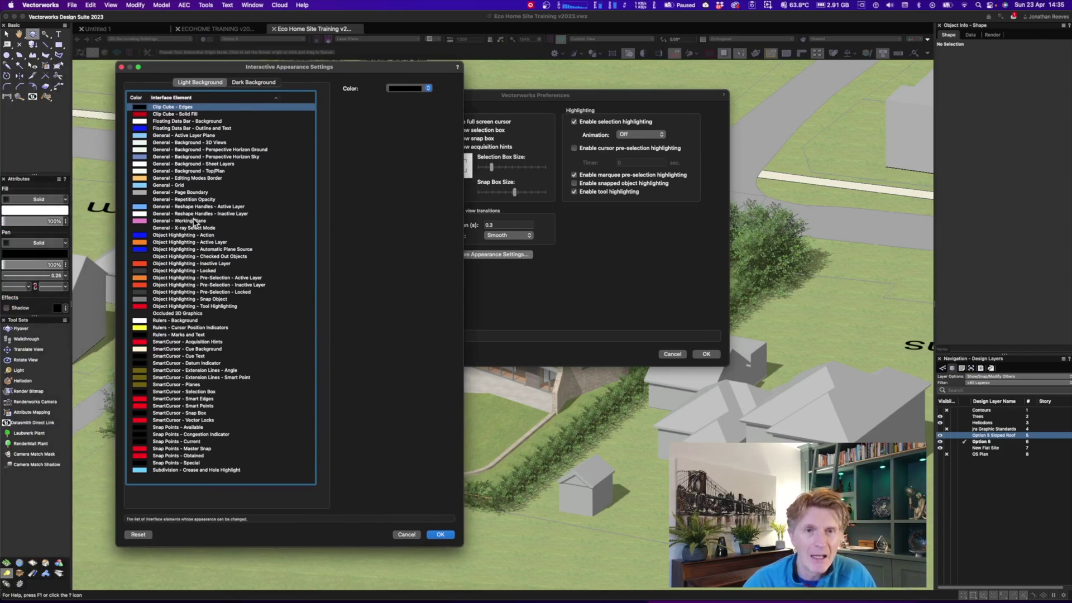
pyautogui.click(254, 83)
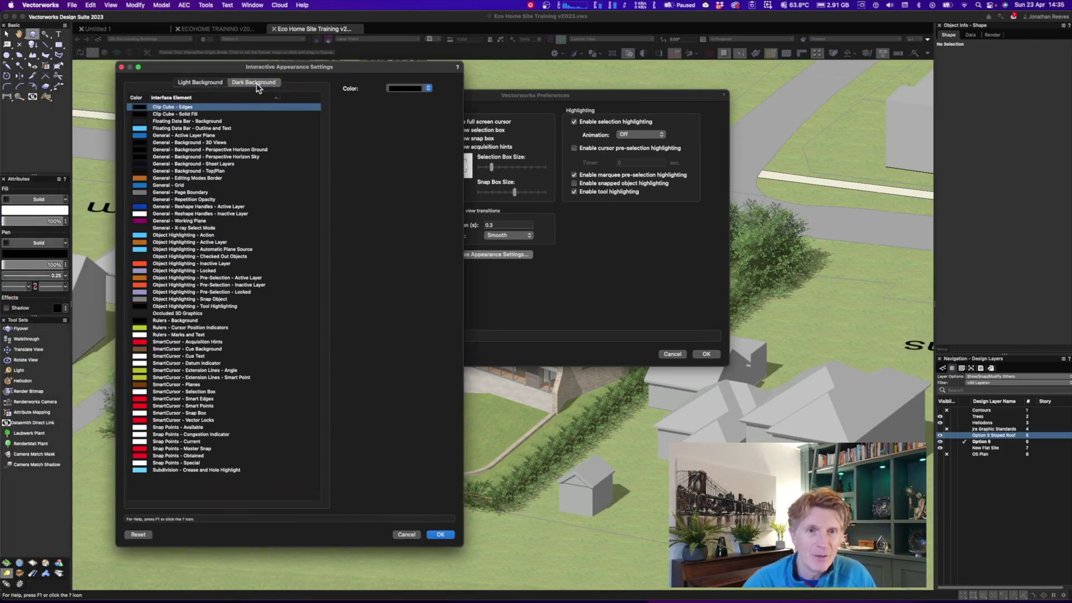
pyautogui.click(201, 82)
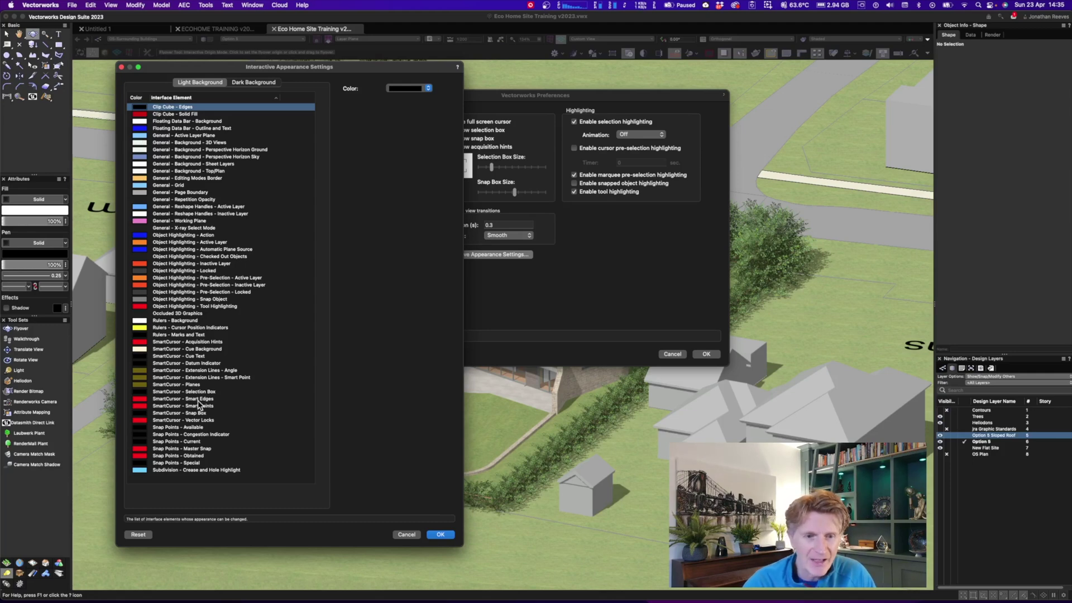
pyautogui.click(450, 536)
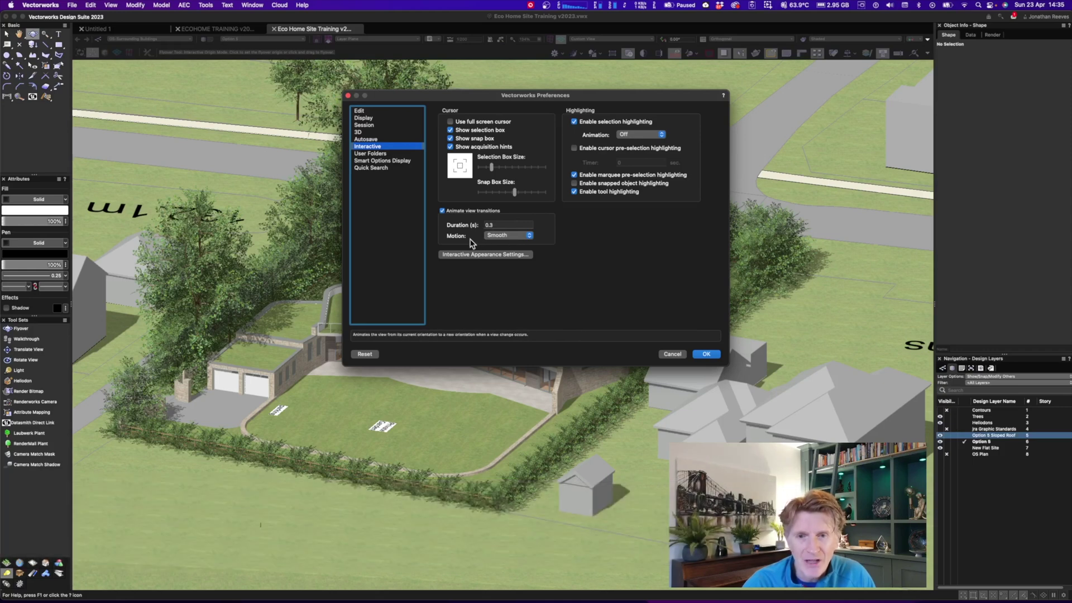
# Set the animated view transitions to a duration of 3 seconds with Linear motion and apply the preferences
pyautogui.click(508, 235)
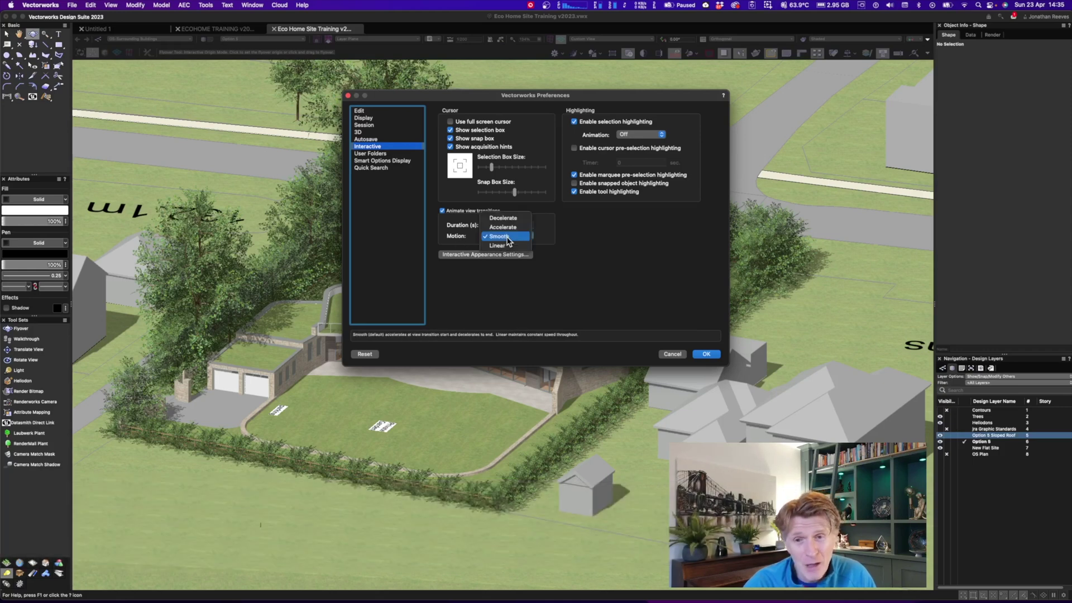
pyautogui.click(505, 237)
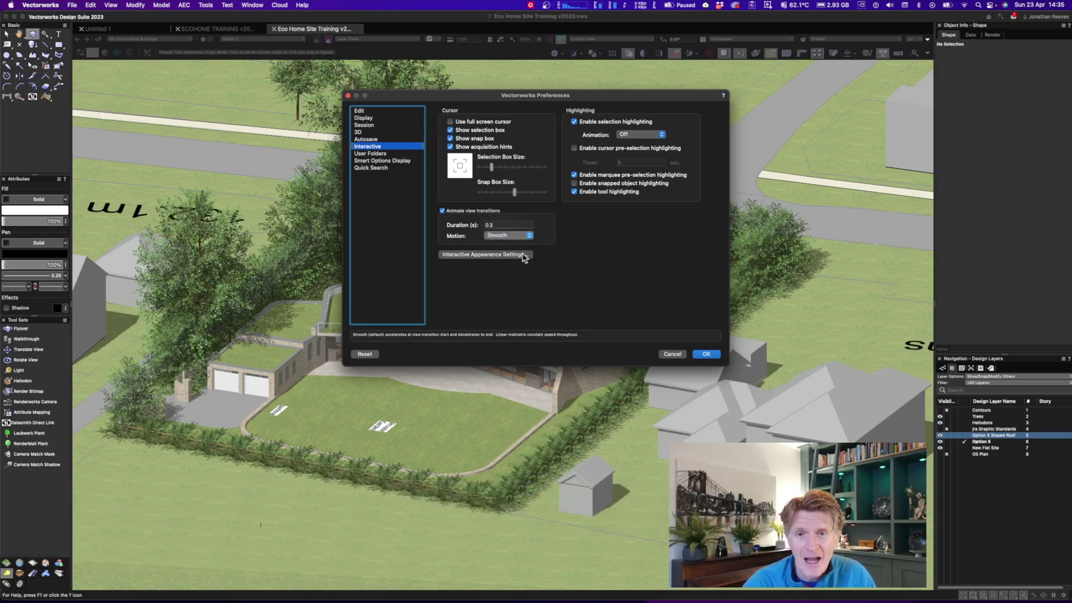
pyautogui.click(500, 225)
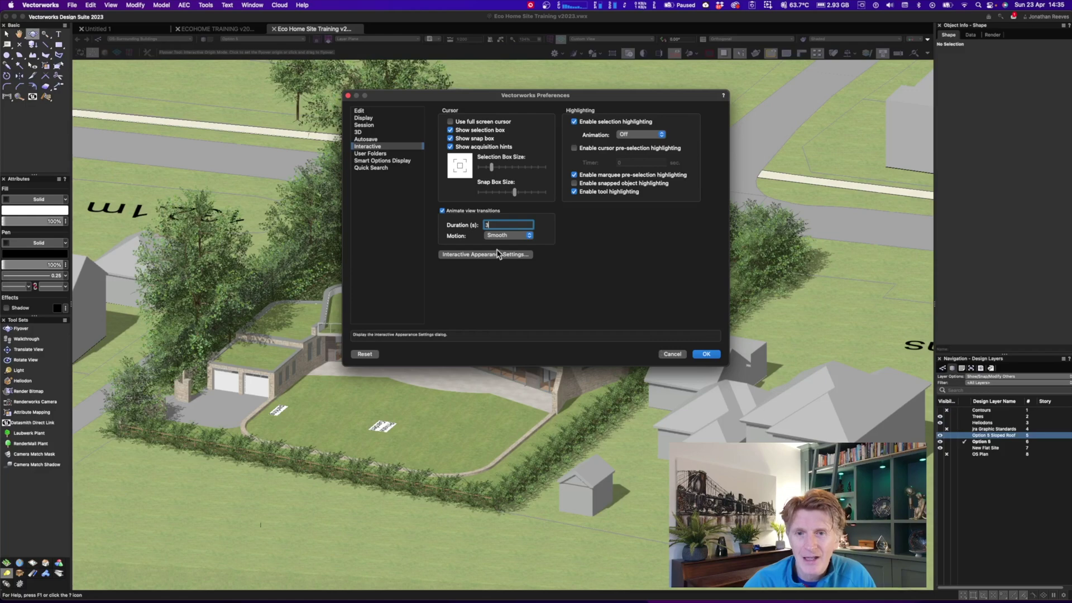
pyautogui.click(502, 235)
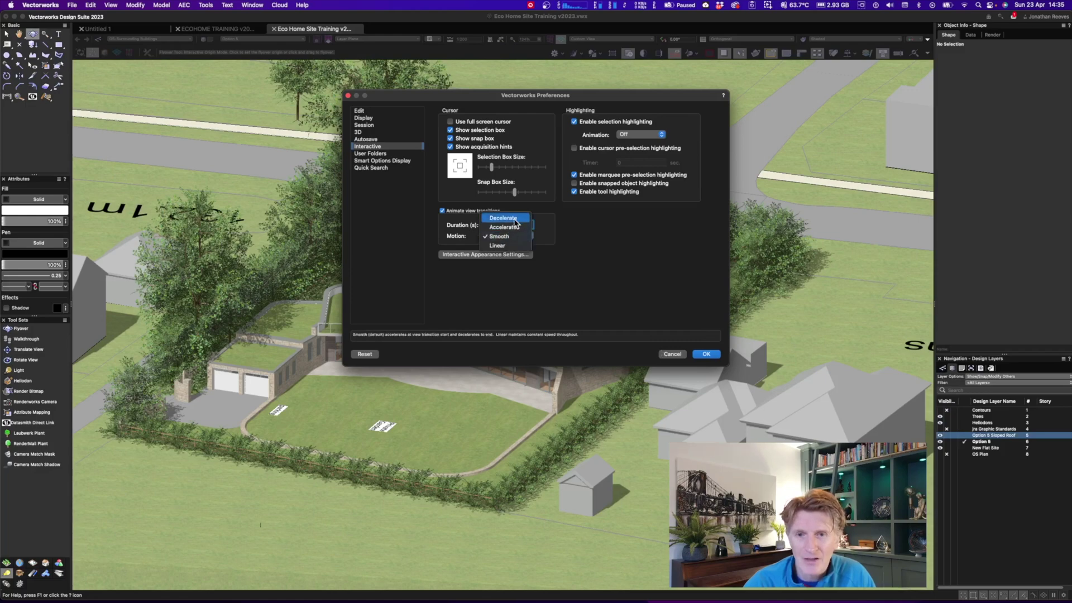
pyautogui.click(503, 245)
pyautogui.click(706, 354)
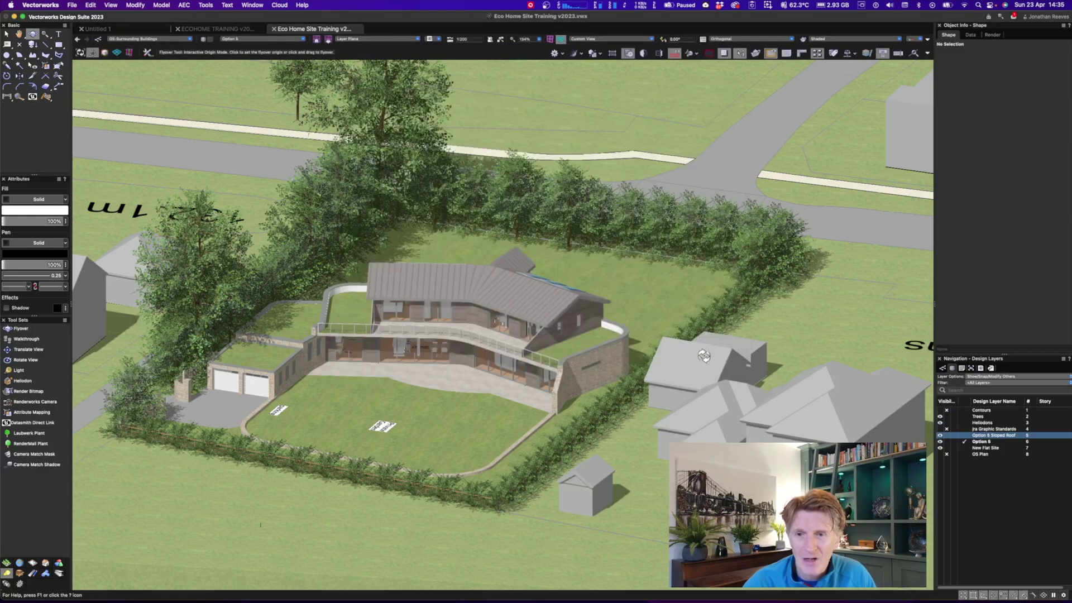
# Recall the saved views V1, V2 and V3 in turn to watch the animated transitions
pyautogui.click(439, 40)
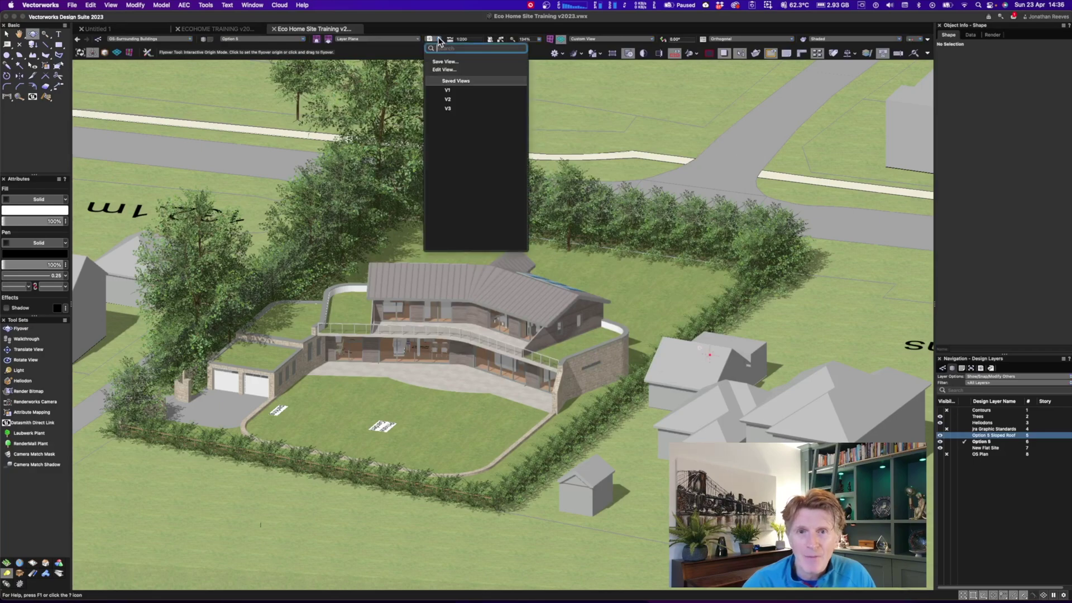
pyautogui.click(448, 90)
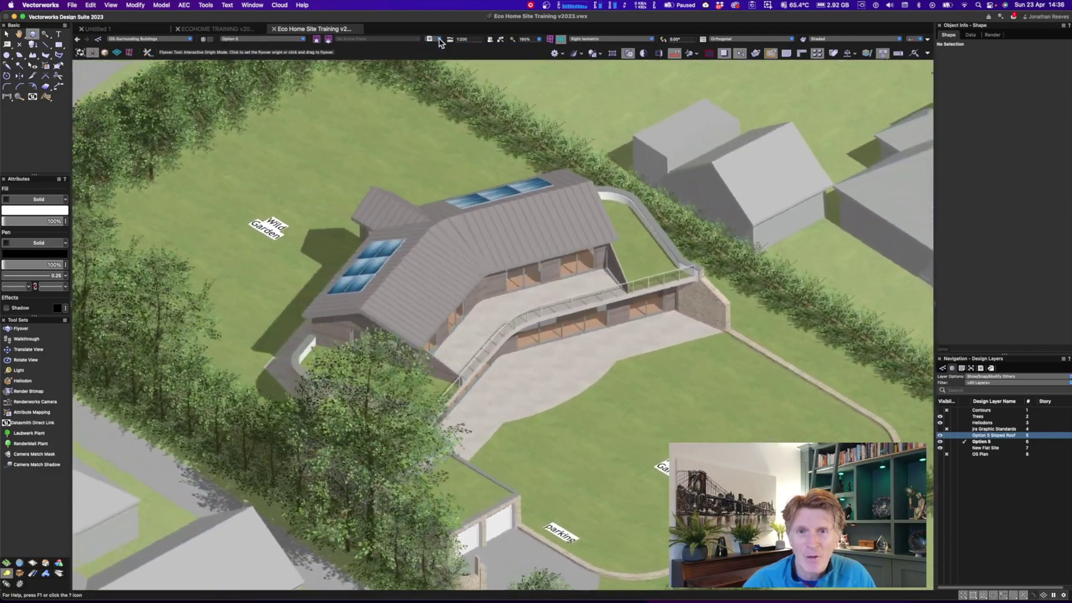
pyautogui.click(439, 39)
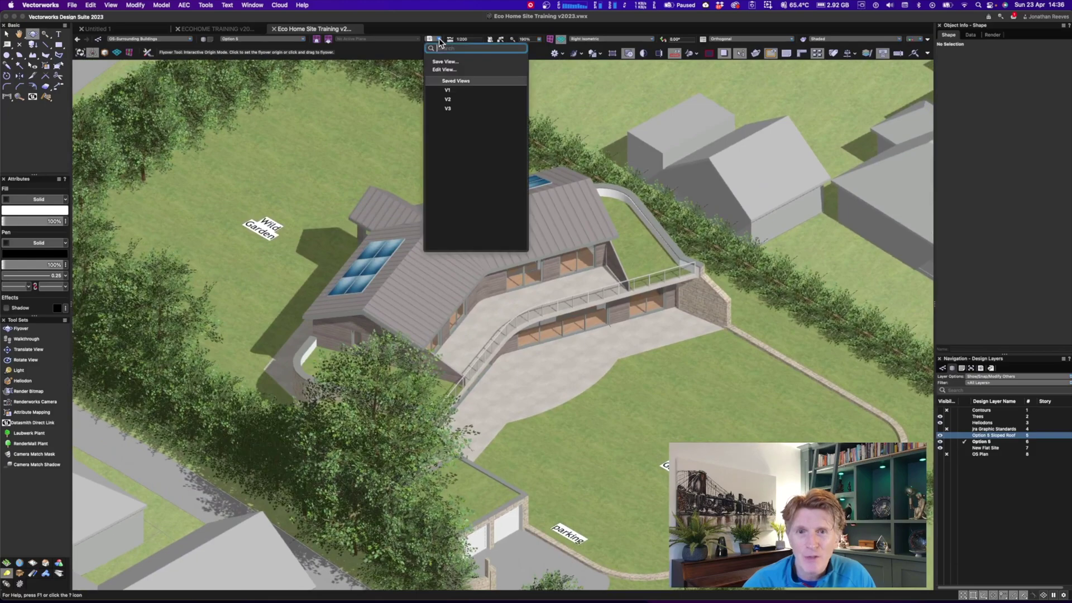
pyautogui.click(452, 98)
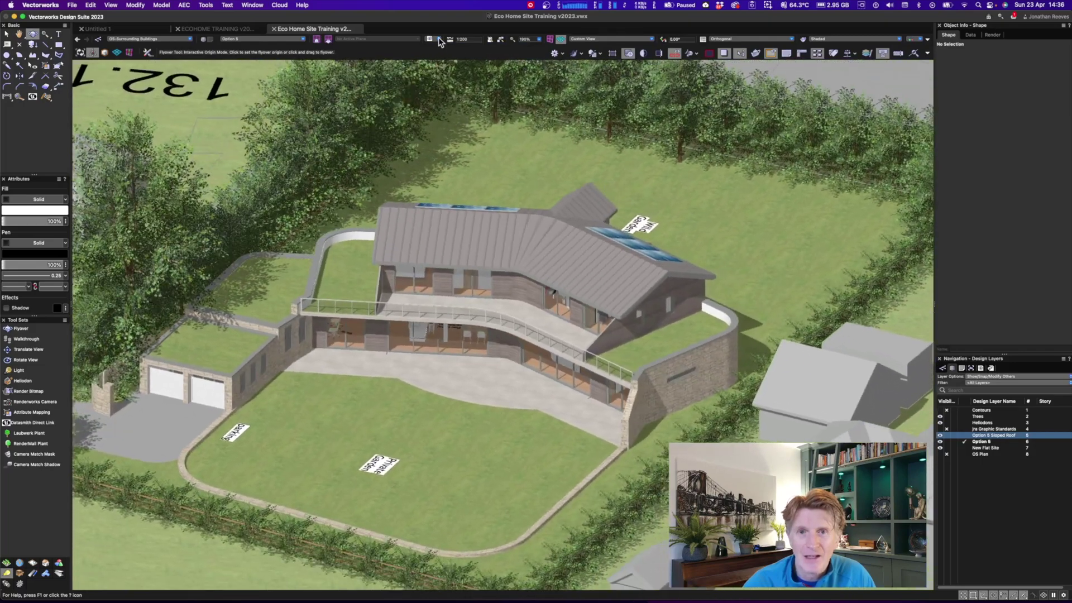
pyautogui.click(439, 39)
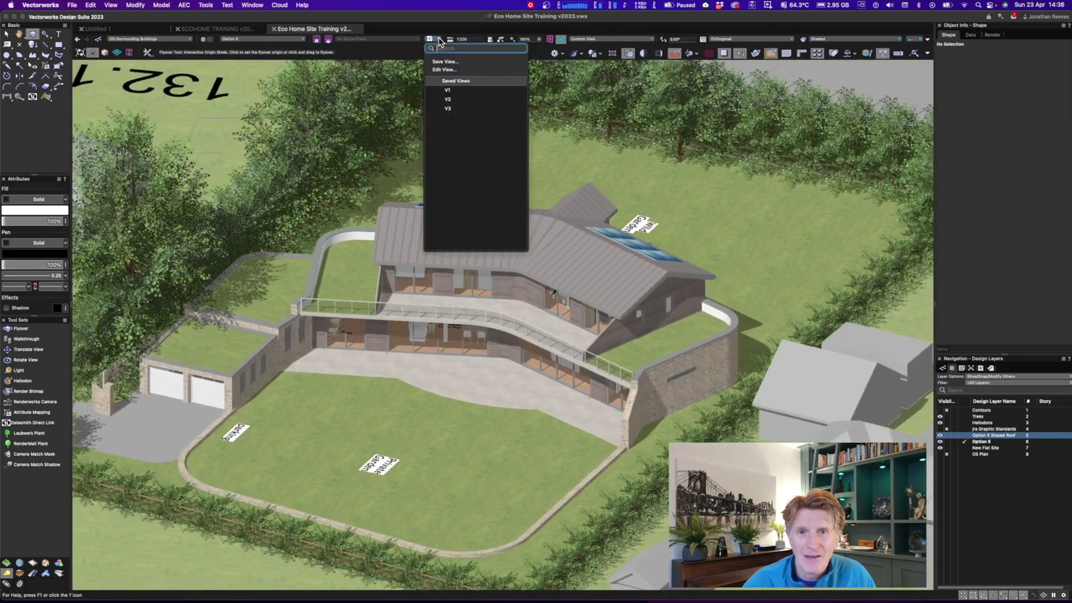
pyautogui.click(452, 108)
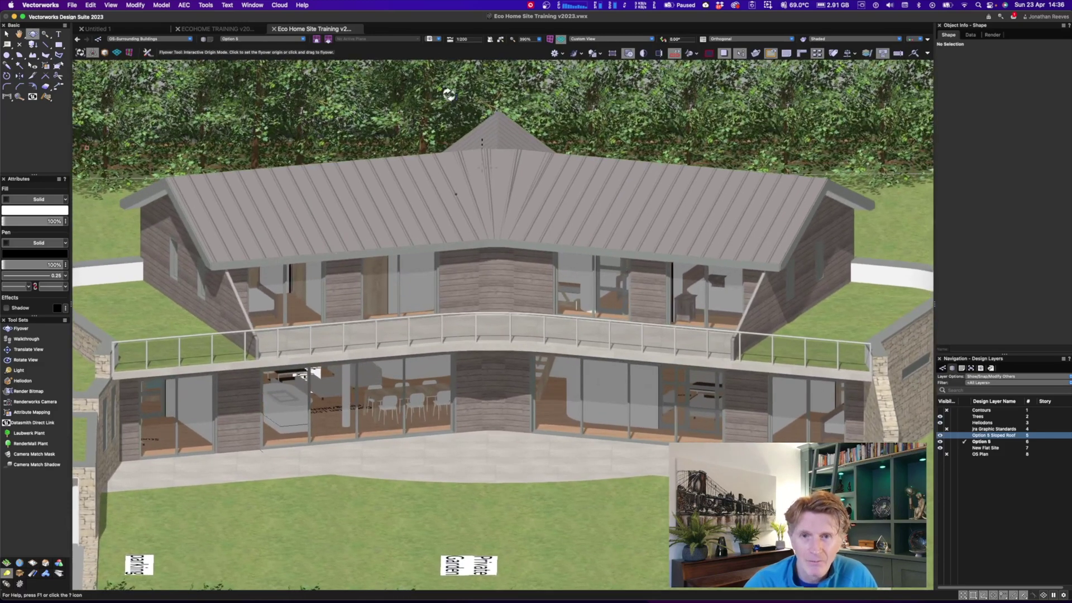
# Set the motion of the animated view transitions to Decelerate in the Vectorworks Preferences and apply it
pyautogui.press('super+comma')
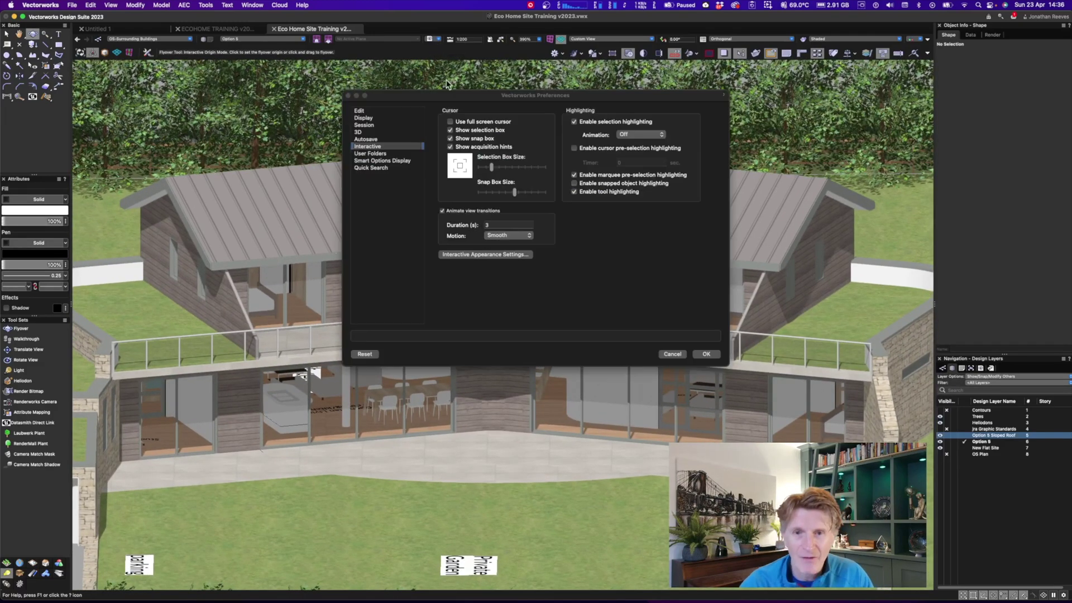
pyautogui.click(499, 235)
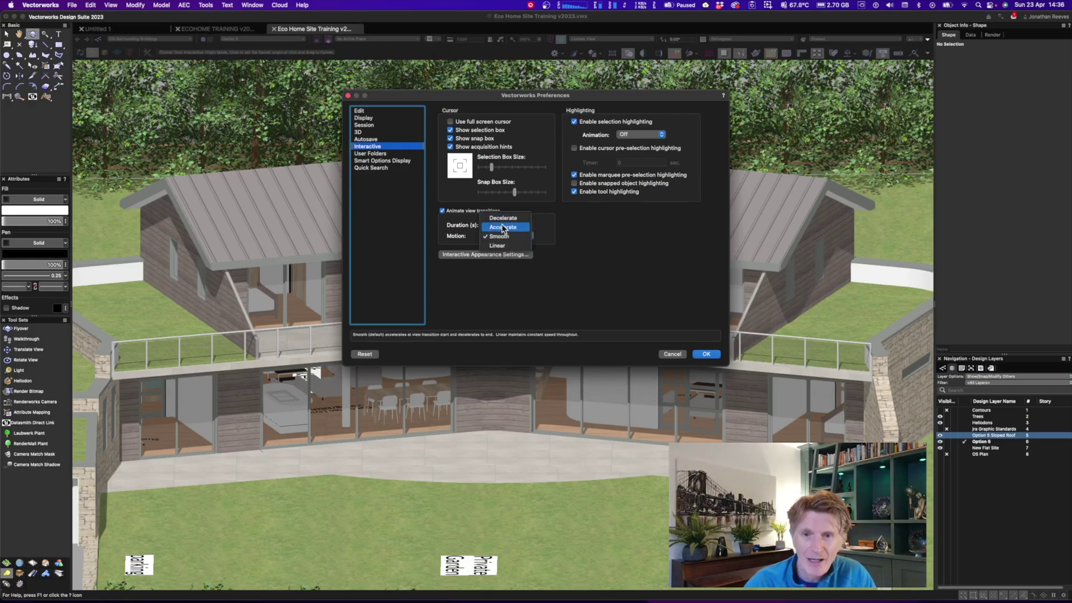
pyautogui.click(503, 218)
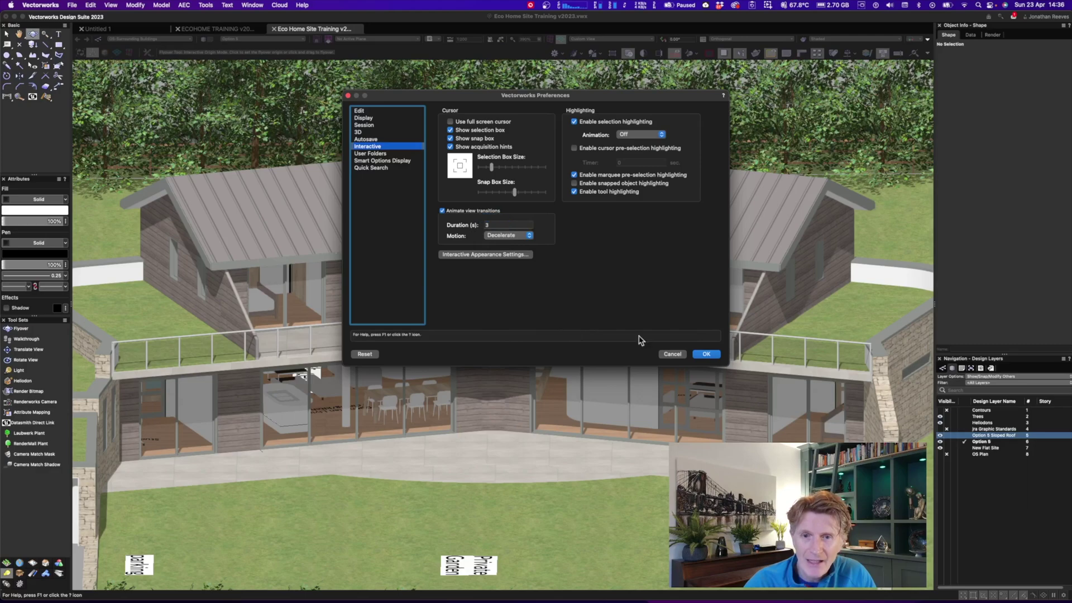
pyautogui.click(706, 354)
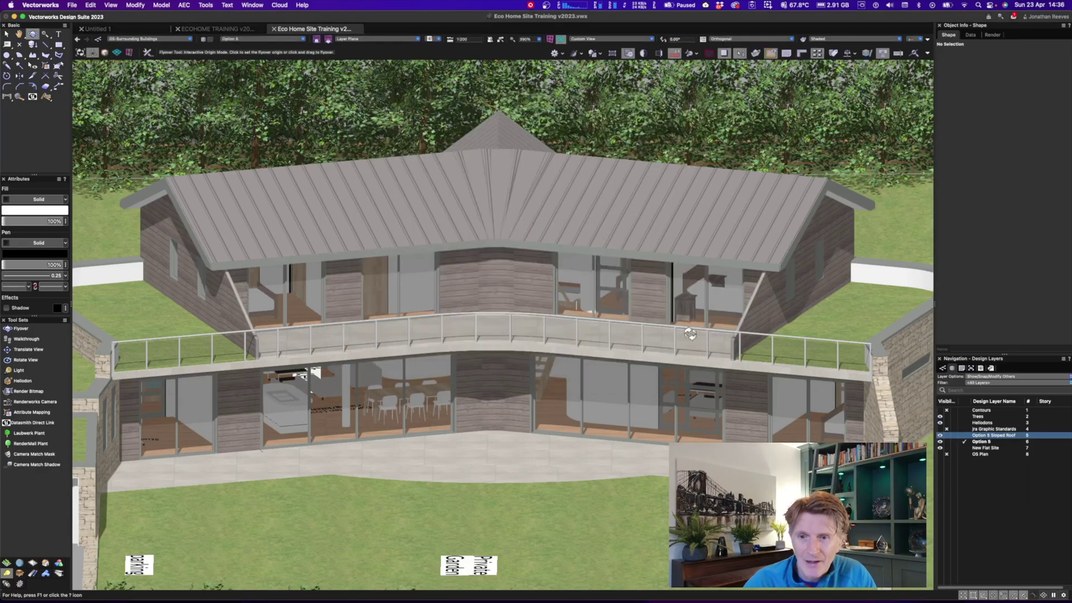
# Recall the saved views V1 and V2 in turn to judge the Decelerate motion
pyautogui.click(434, 40)
pyautogui.click(448, 91)
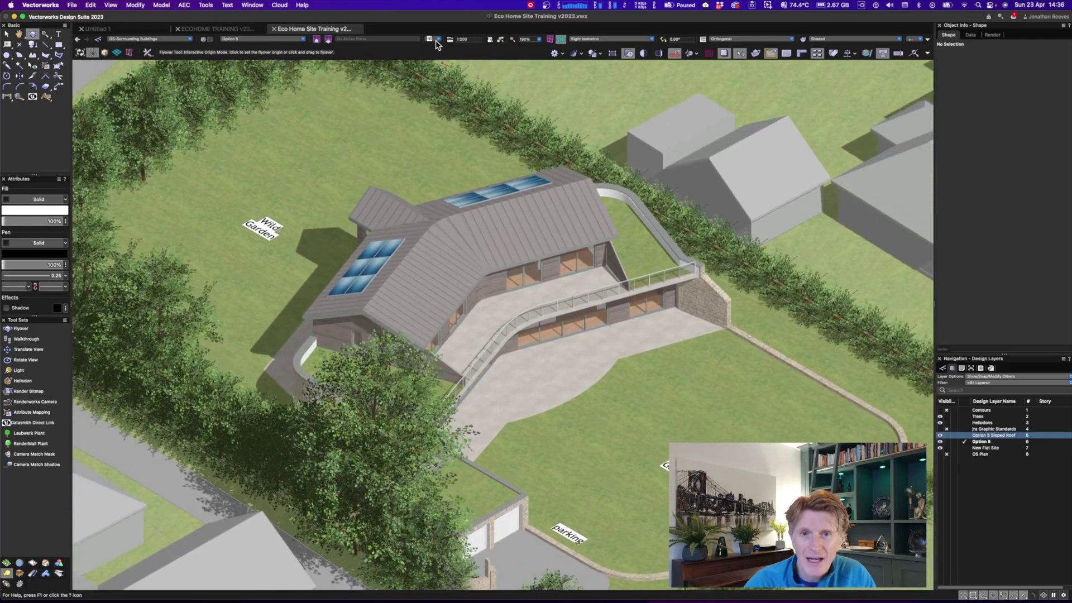
pyautogui.click(436, 40)
pyautogui.click(448, 101)
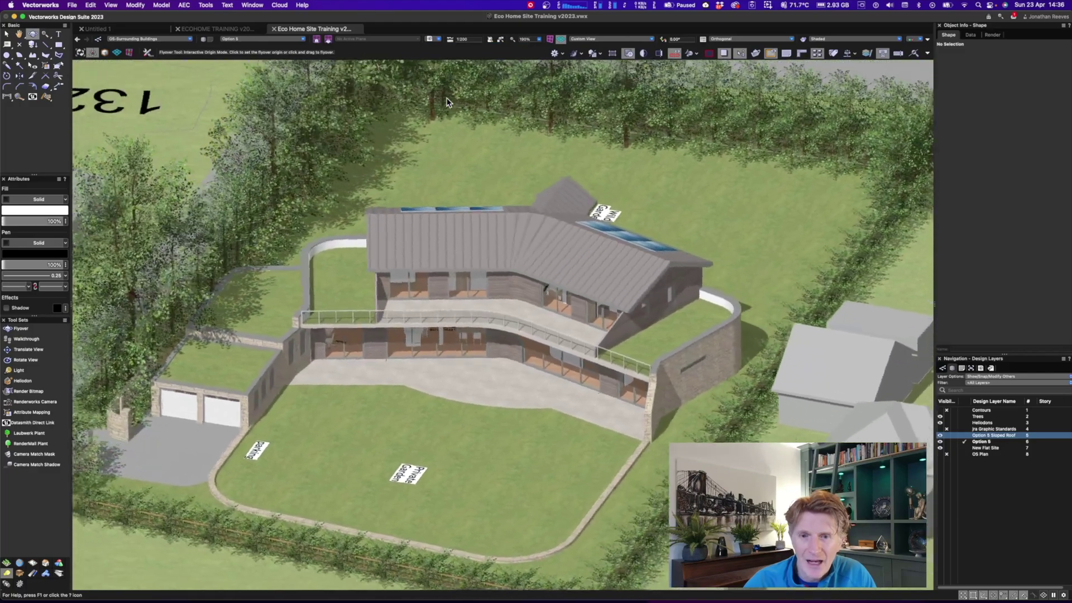
pyautogui.click(439, 40)
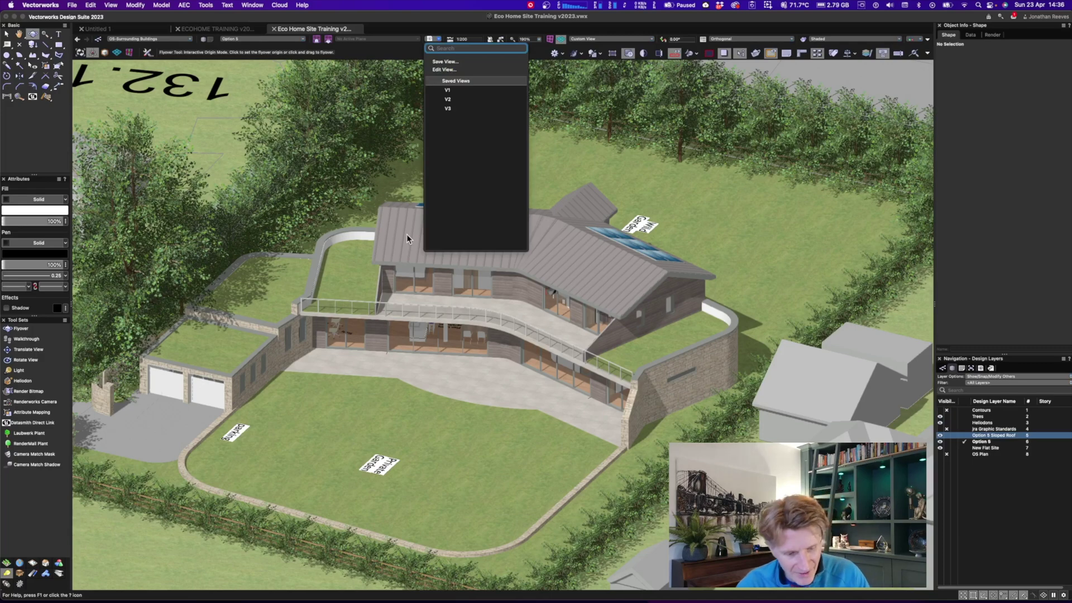
pyautogui.click(389, 196)
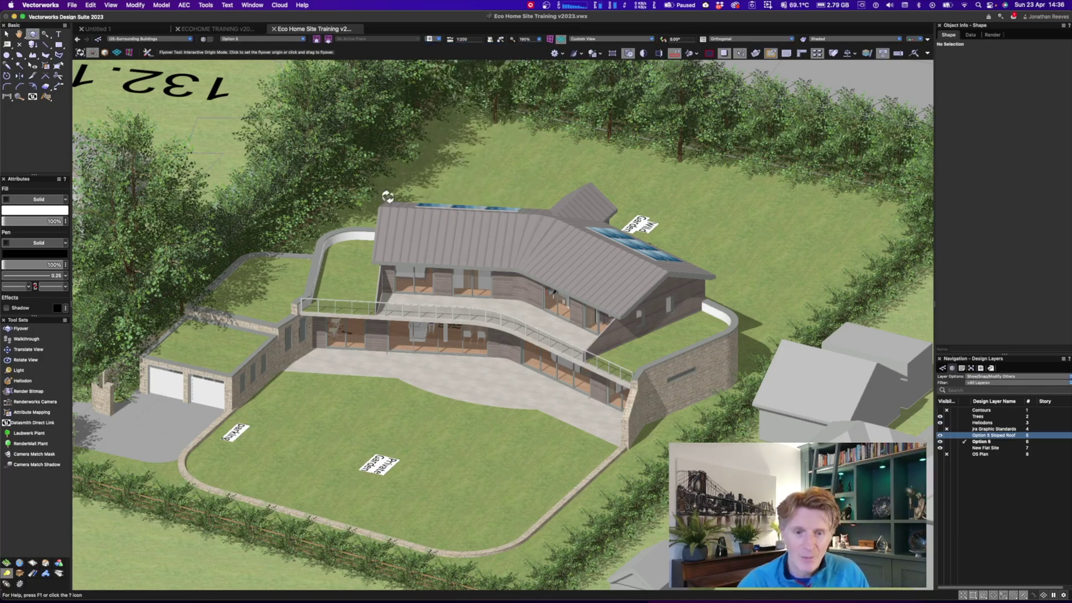
# Set the motion of the animated view transitions to Accelerate in the Vectorworks Preferences and apply it
pyautogui.press('super+comma')
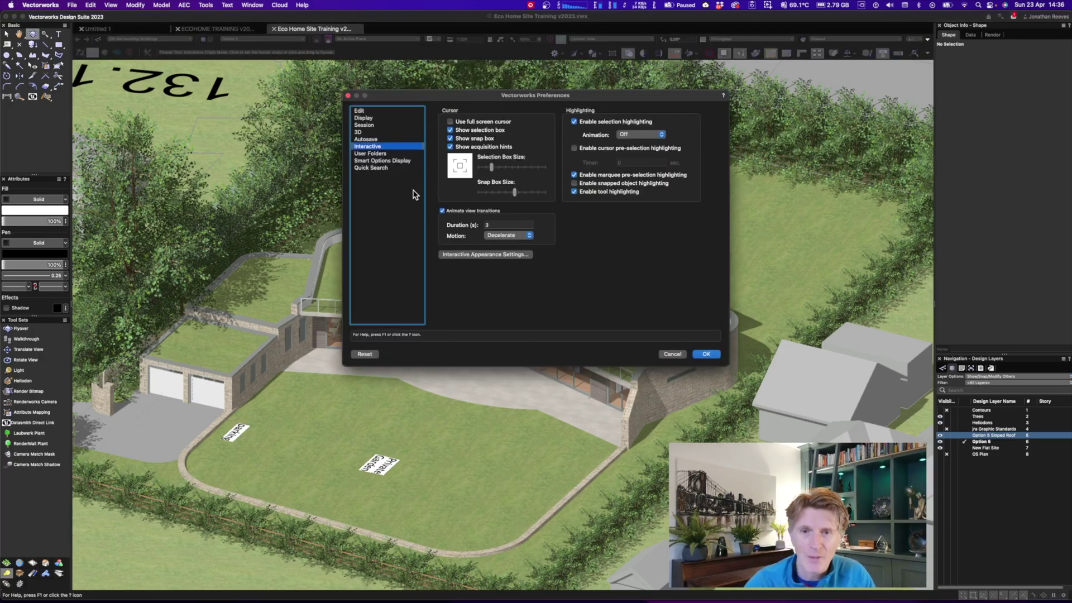
pyautogui.click(503, 235)
pyautogui.click(506, 246)
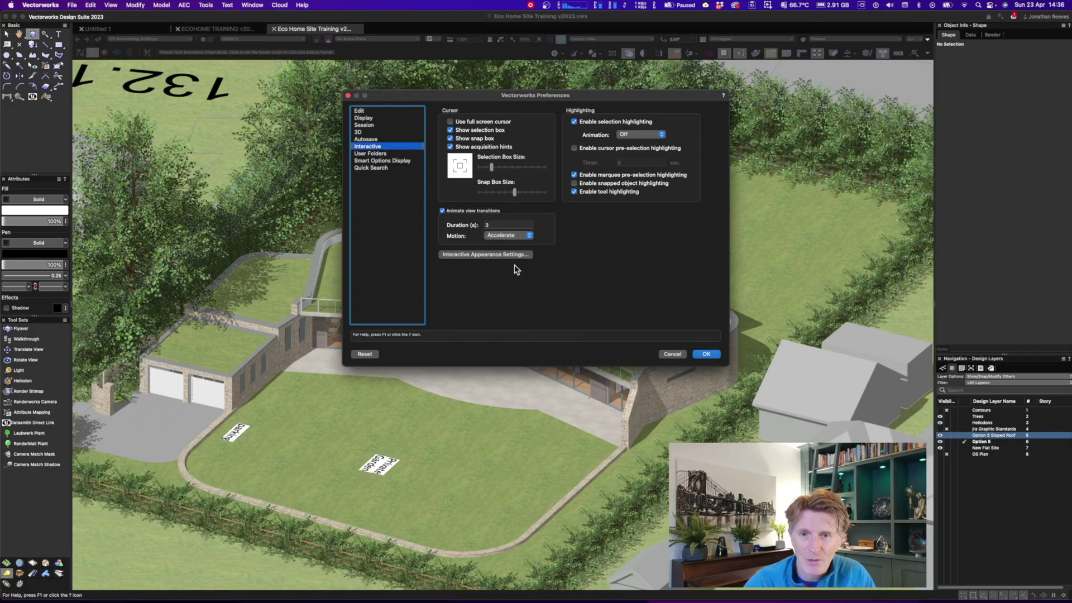
pyautogui.click(707, 355)
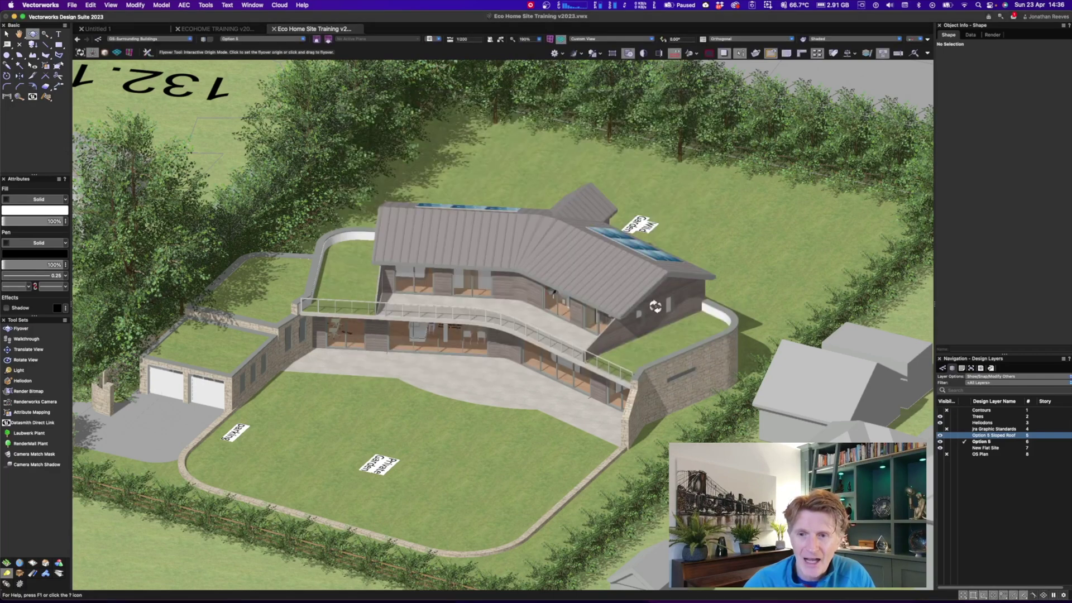
# Show the saved views in an enlarged Navigation palette and recall V1, V2 and V3 from it in turn
pyautogui.click(981, 369)
pyautogui.moveTo(997, 354); pyautogui.dragTo(999, 297)
pyautogui.click(952, 342)
pyautogui.doubleClick(951, 342)
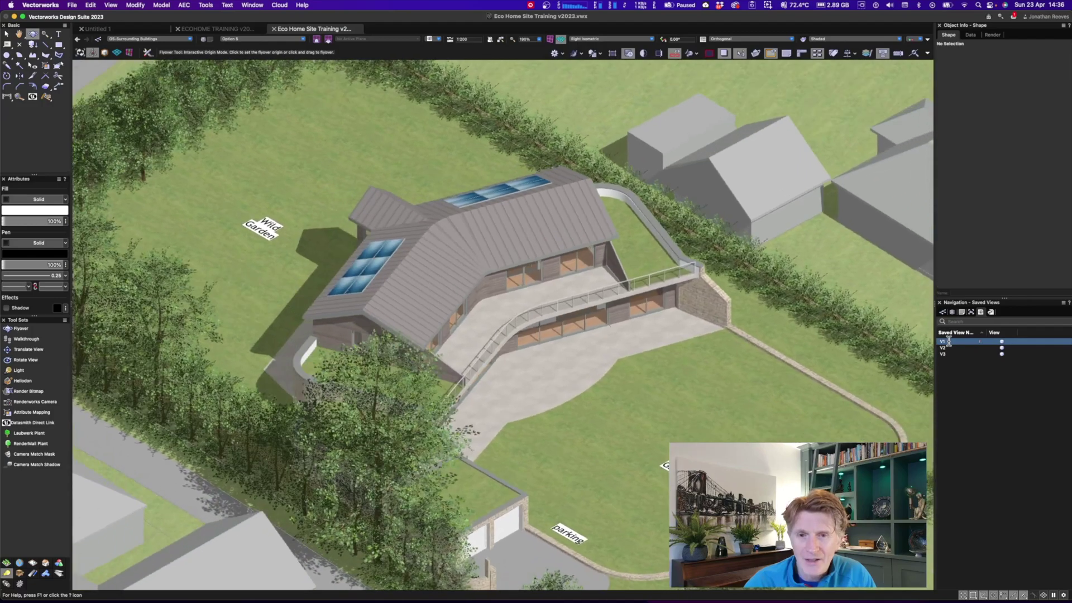
pyautogui.doubleClick(947, 348)
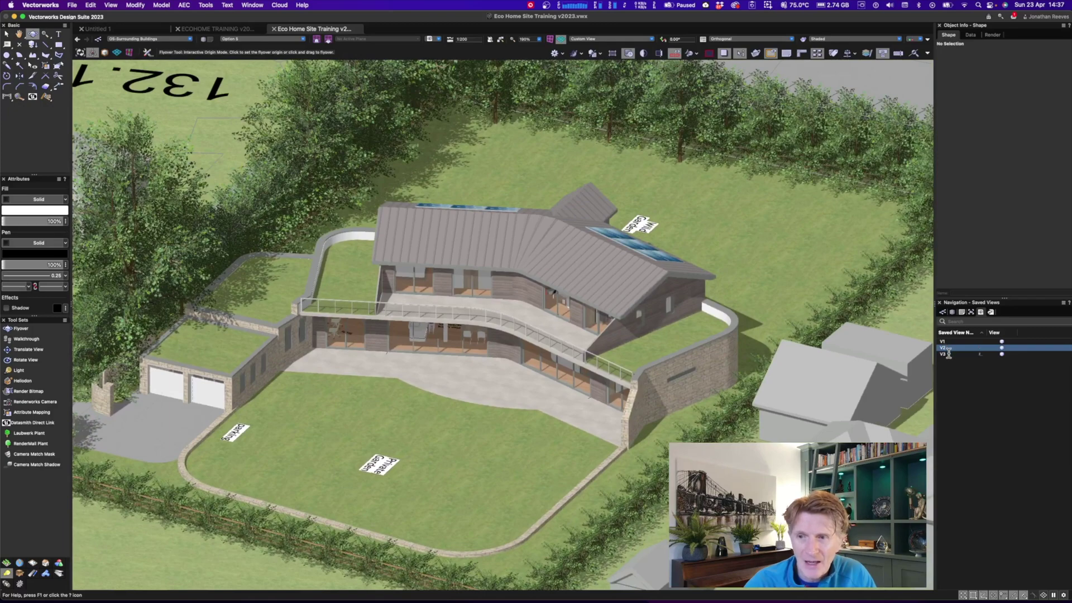
pyautogui.doubleClick(948, 354)
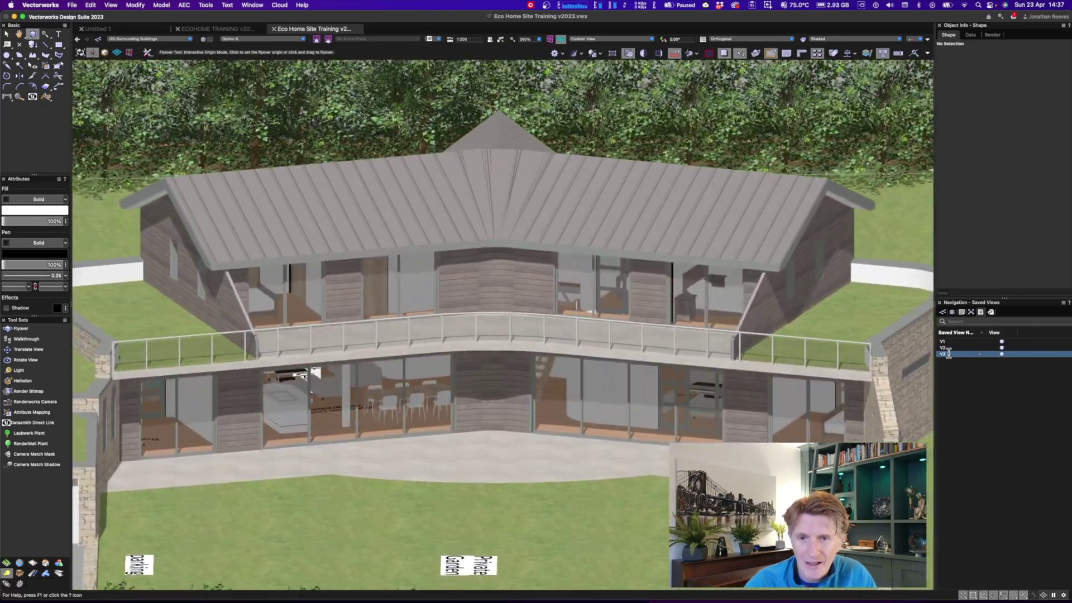
# Set the motion of the animated view transitions to Linear in the Vectorworks Preferences and apply it
pyautogui.press('super+comma')
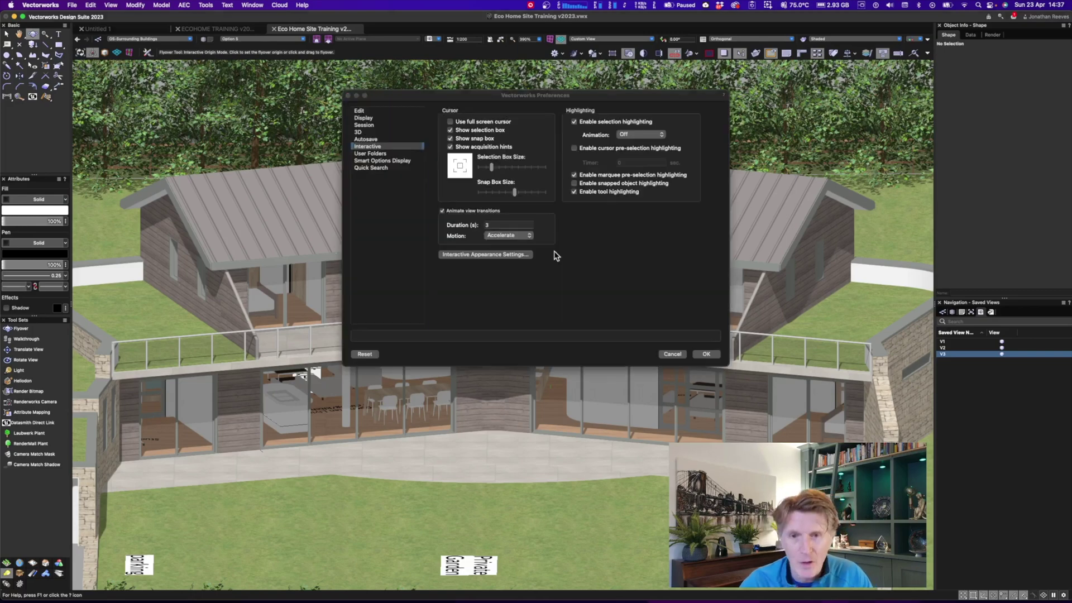
pyautogui.click(506, 255)
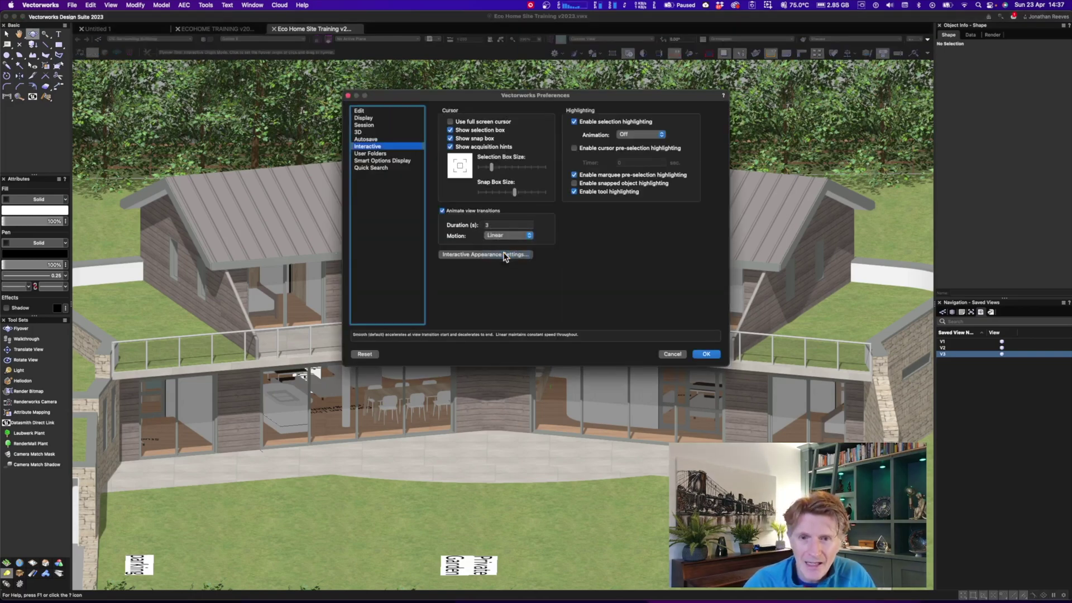
pyautogui.click(706, 355)
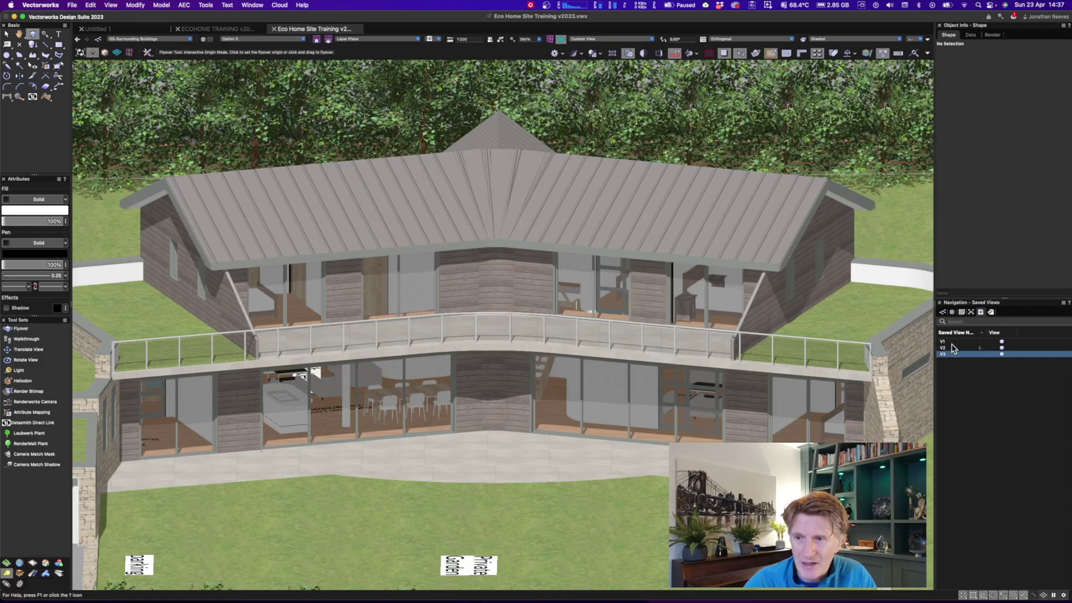
# Recall the saved views V1, V2 and V3 in turn to judge the Linear motion
pyautogui.doubleClick(951, 342)
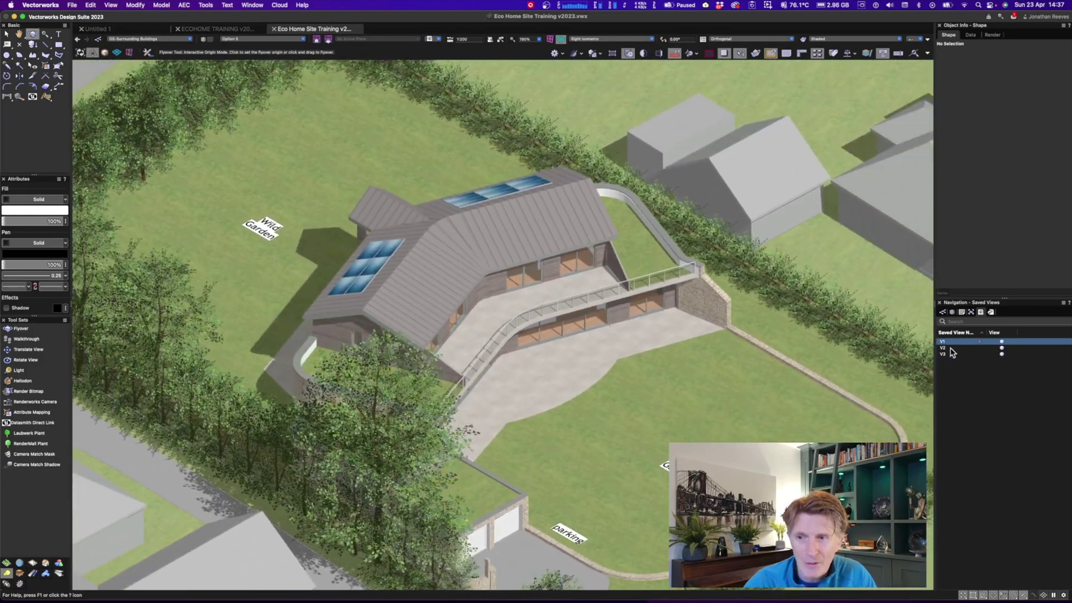
pyautogui.click(951, 349)
pyautogui.doubleClick(951, 348)
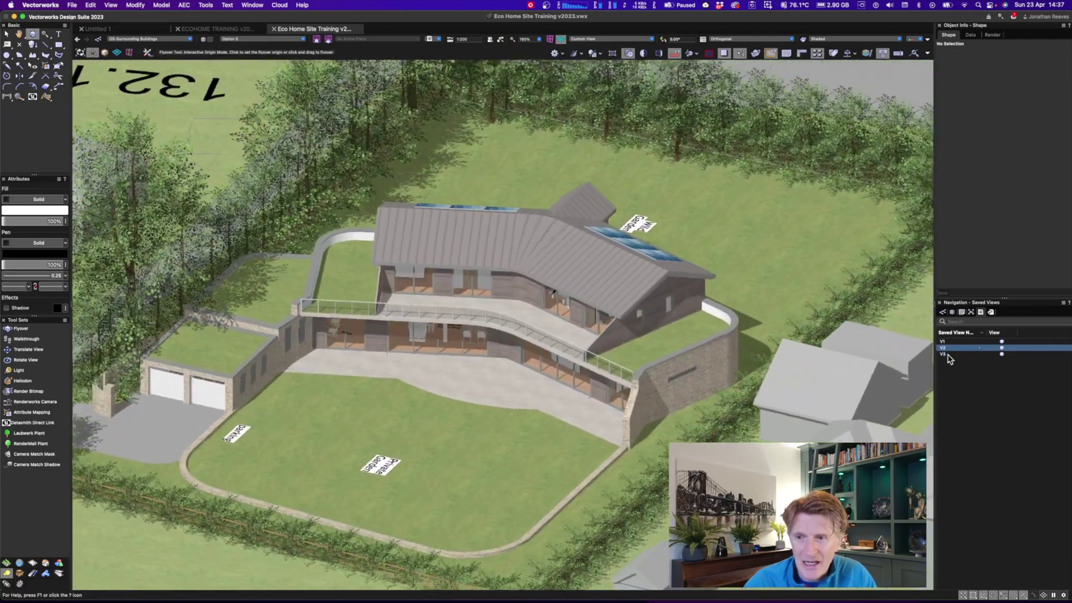
pyautogui.click(949, 355)
pyautogui.doubleClick(951, 355)
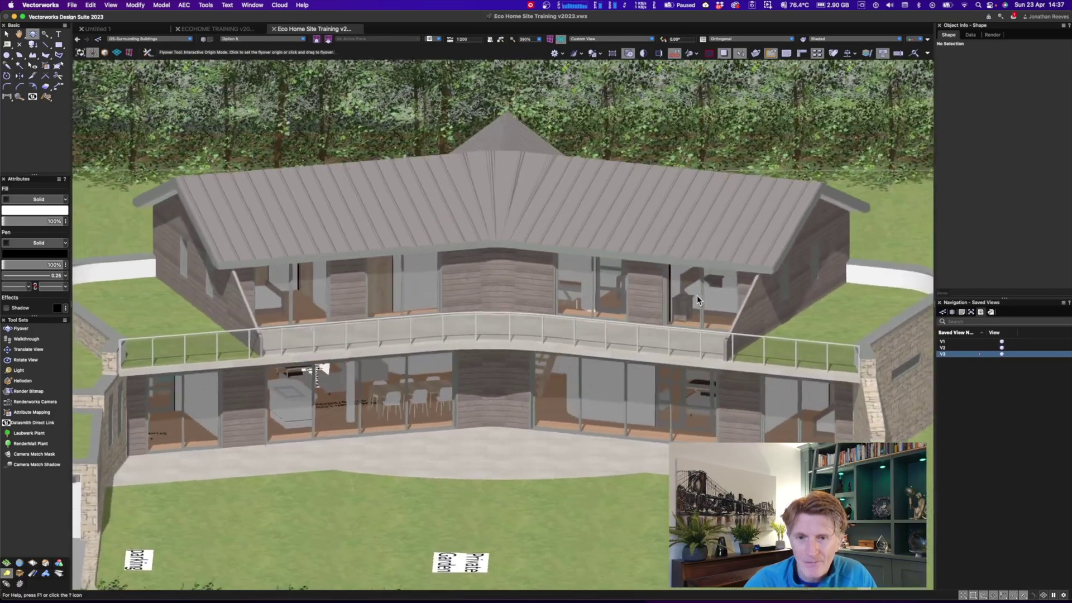
# Set the motion of the animated view transitions to Smooth in the Vectorworks Preferences and apply it
pyautogui.press('super+comma')
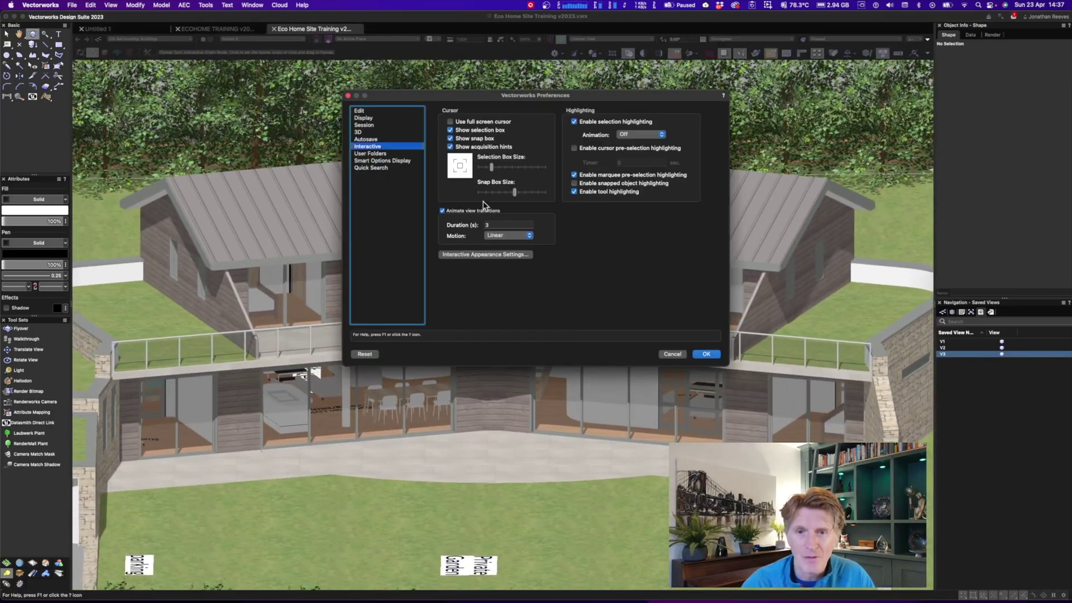
pyautogui.click(509, 236)
pyautogui.click(504, 228)
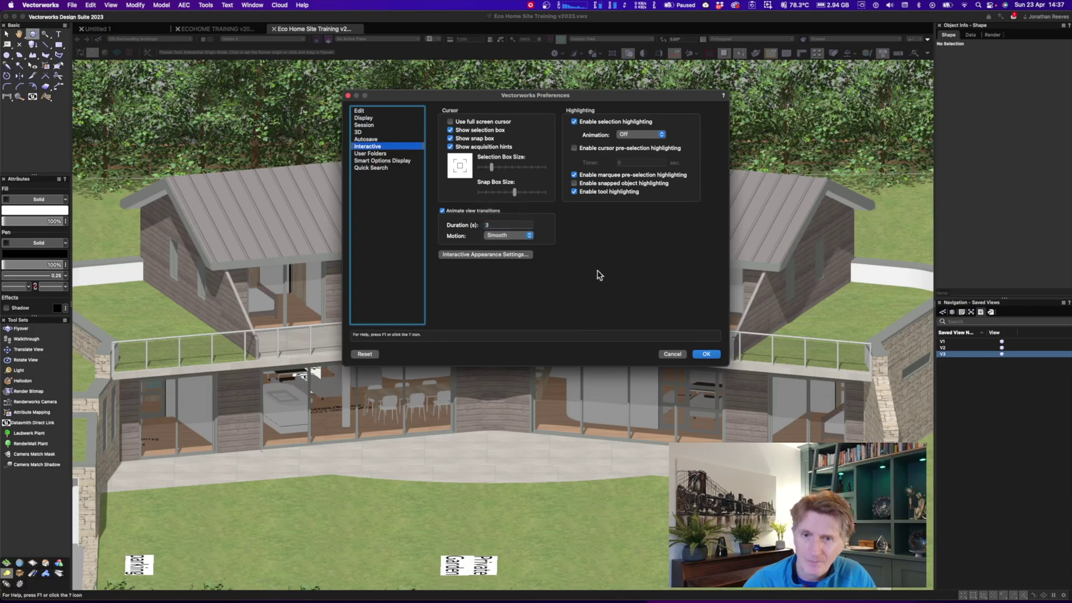
pyautogui.click(707, 354)
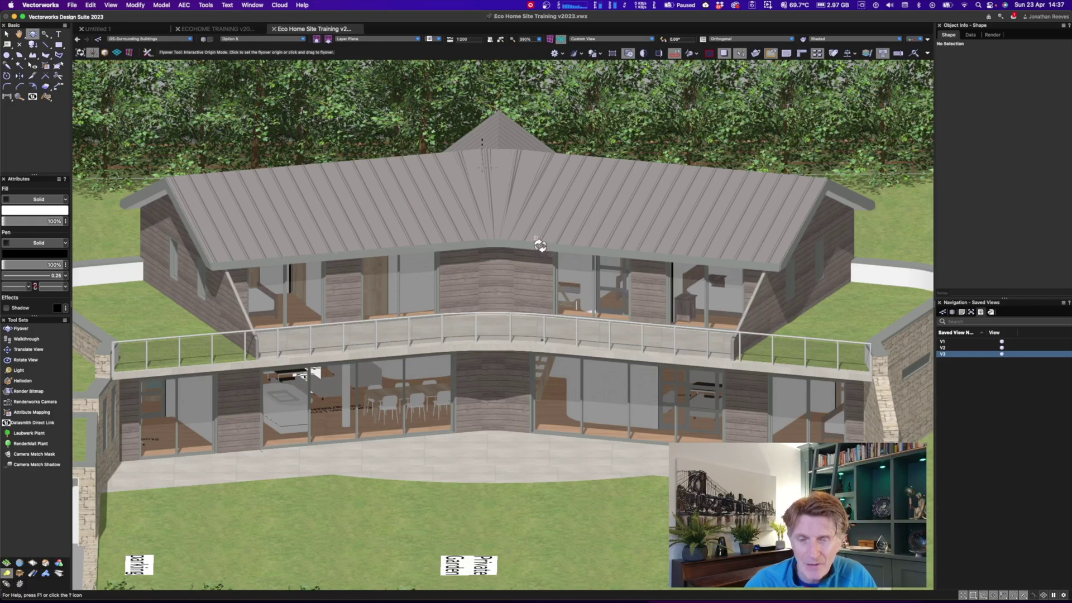
# Change the projection to Normal Perspective and fly over to a slightly raised view of the house's garden front
pyautogui.click(740, 40)
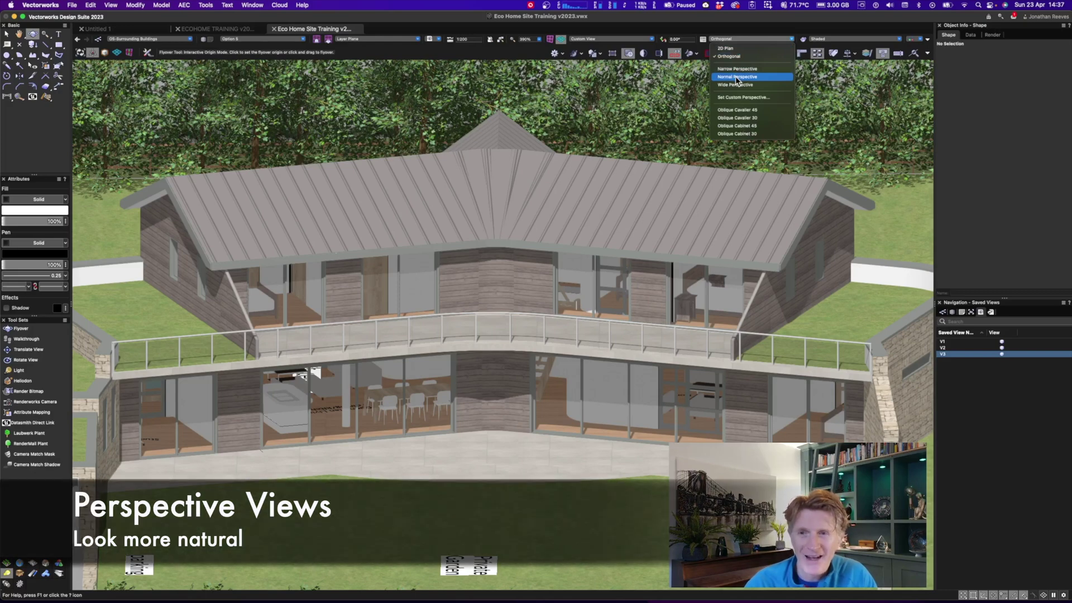
pyautogui.click(737, 78)
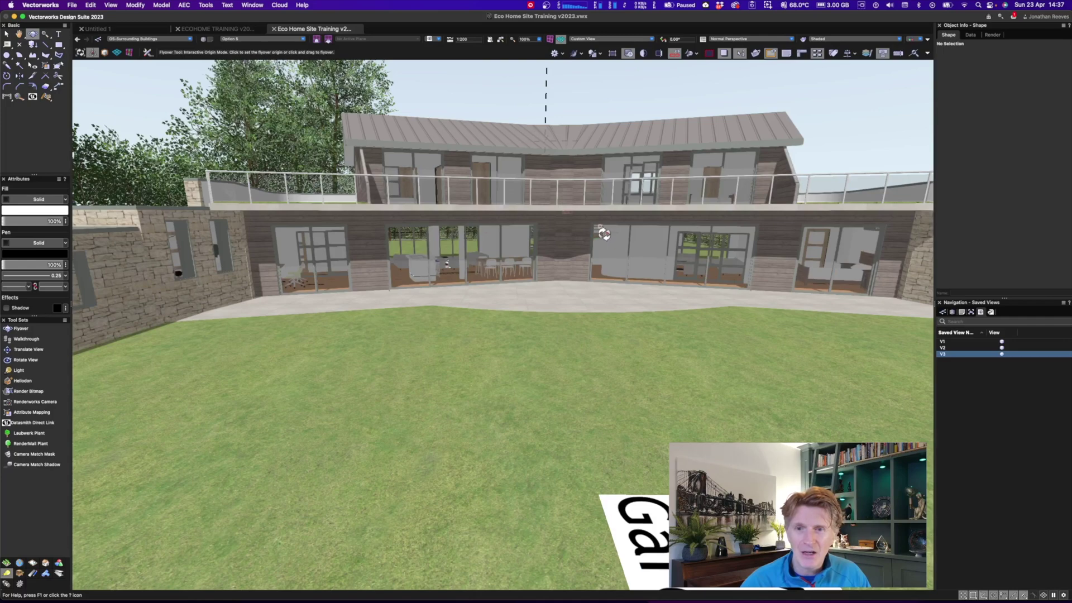
pyautogui.moveTo(585, 245); pyautogui.dragTo(558, 235)
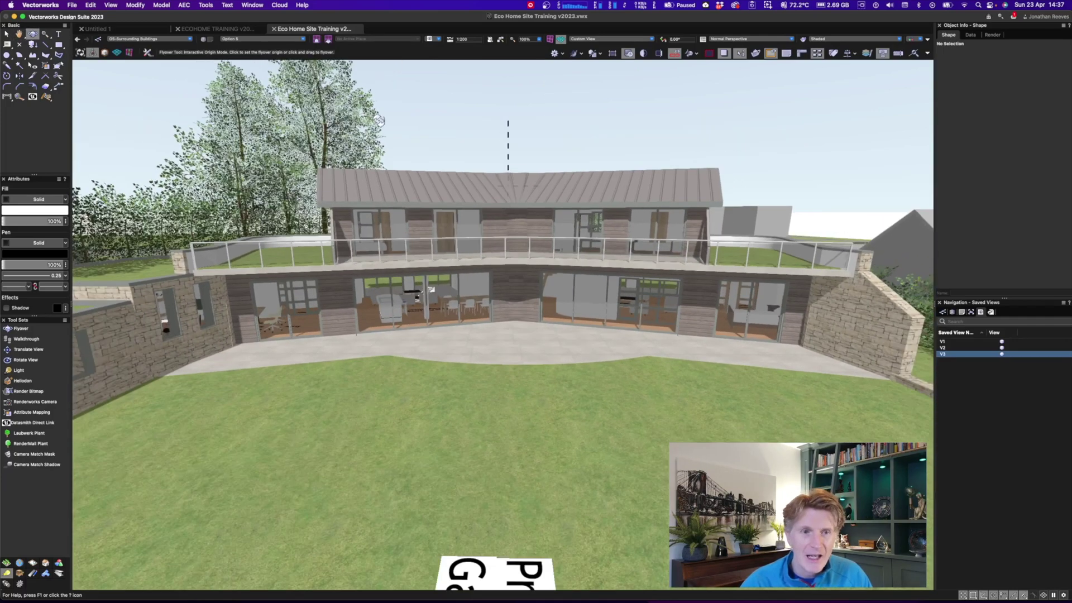
# Detach the Visualization tool set as a floating palette, decline saving the document and close the palette again
pyautogui.click(8, 576)
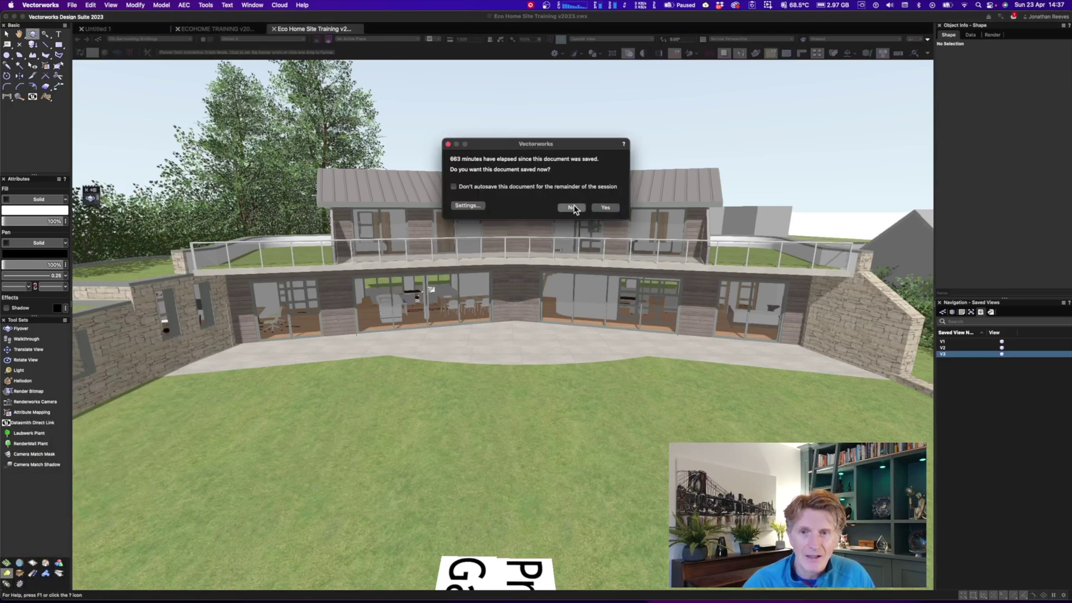
pyautogui.click(571, 207)
pyautogui.click(95, 195)
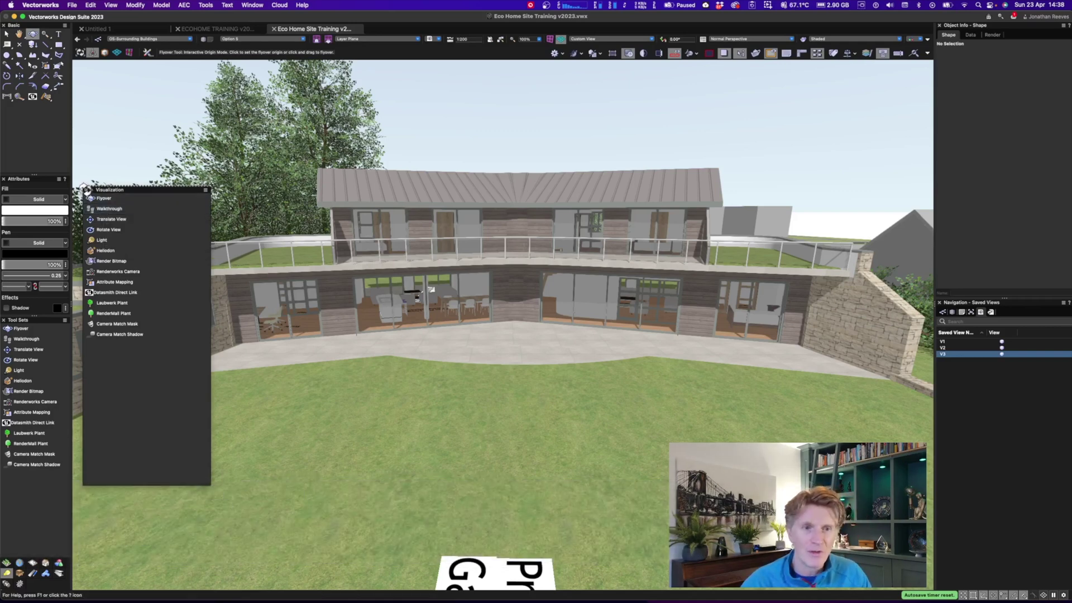
pyautogui.click(87, 190)
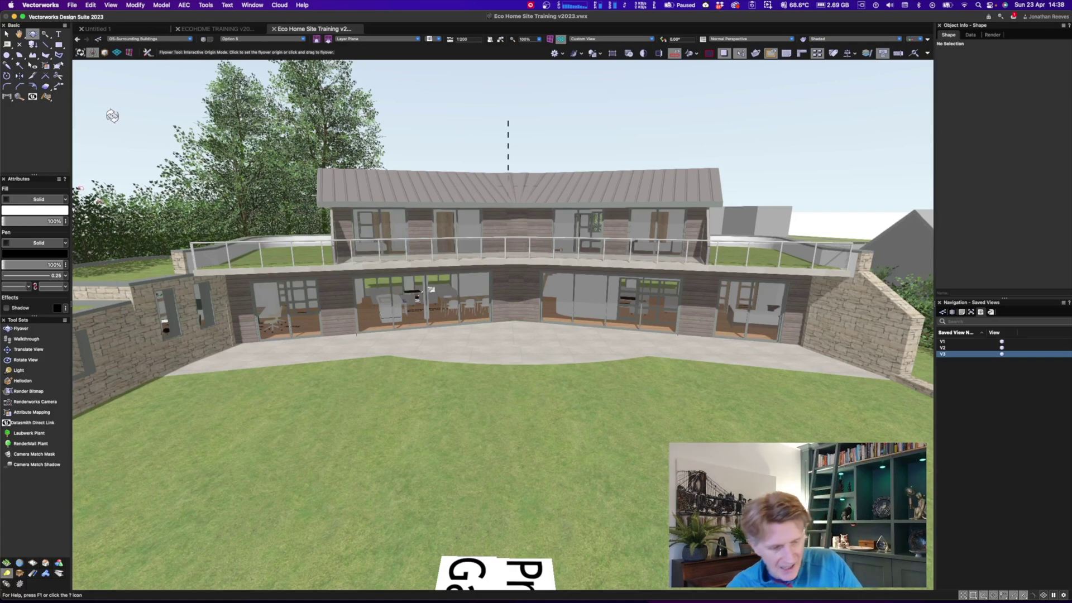
# Walk to a slightly adjusted perspective of the garden front, save it as view V4, and recall V3 and V4 to check the transition
pyautogui.hotkey('shift', 'c')
pyautogui.click(84, 53)
pyautogui.moveTo(575, 442); pyautogui.dragTo(569, 467)
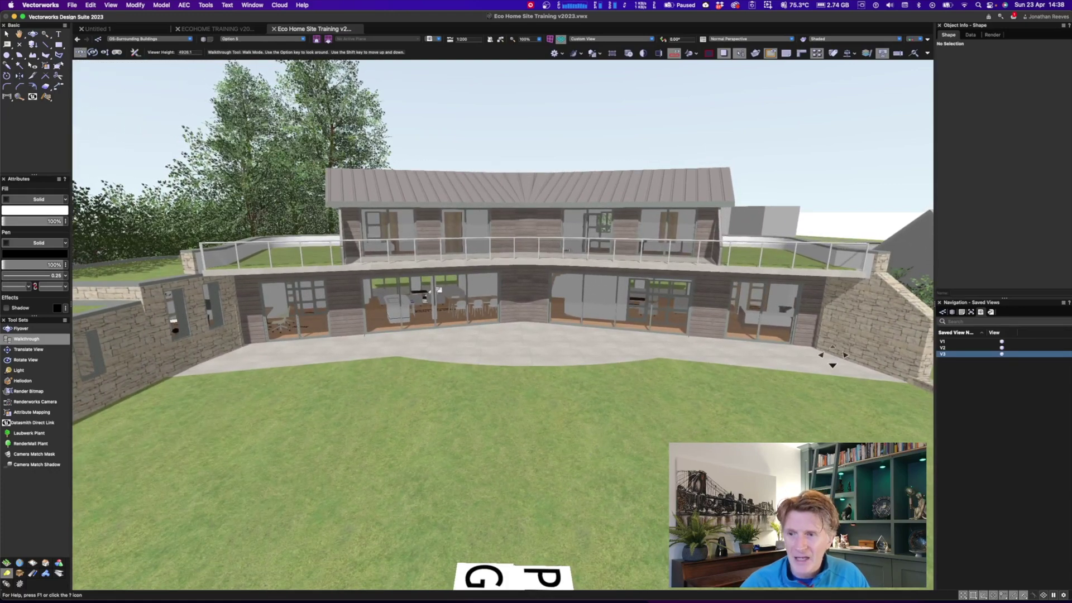
pyautogui.rightClick(952, 371)
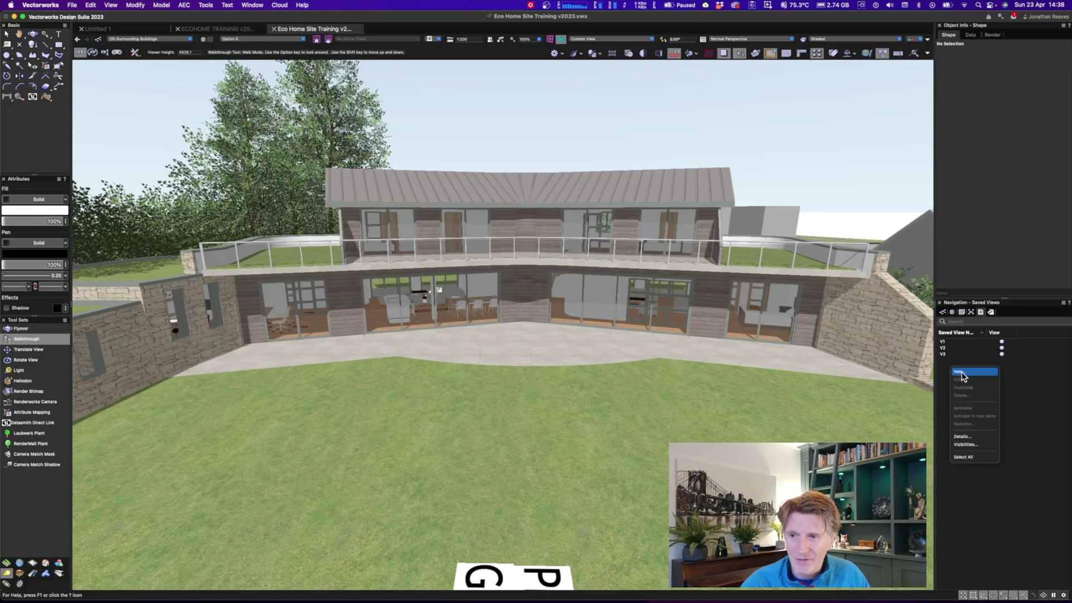
pyautogui.click(960, 373)
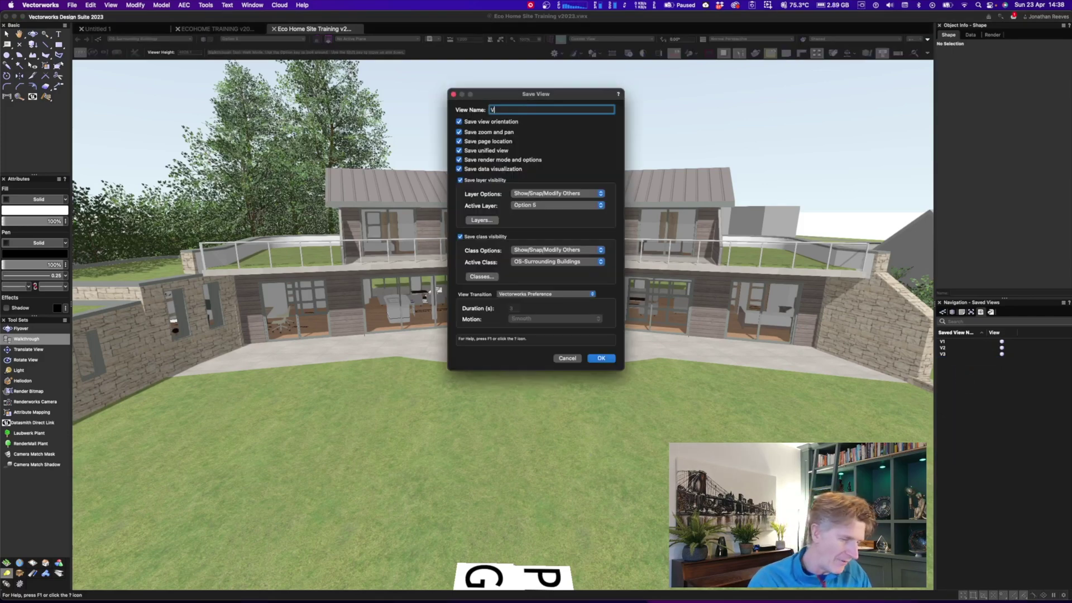
pyautogui.press('Return')
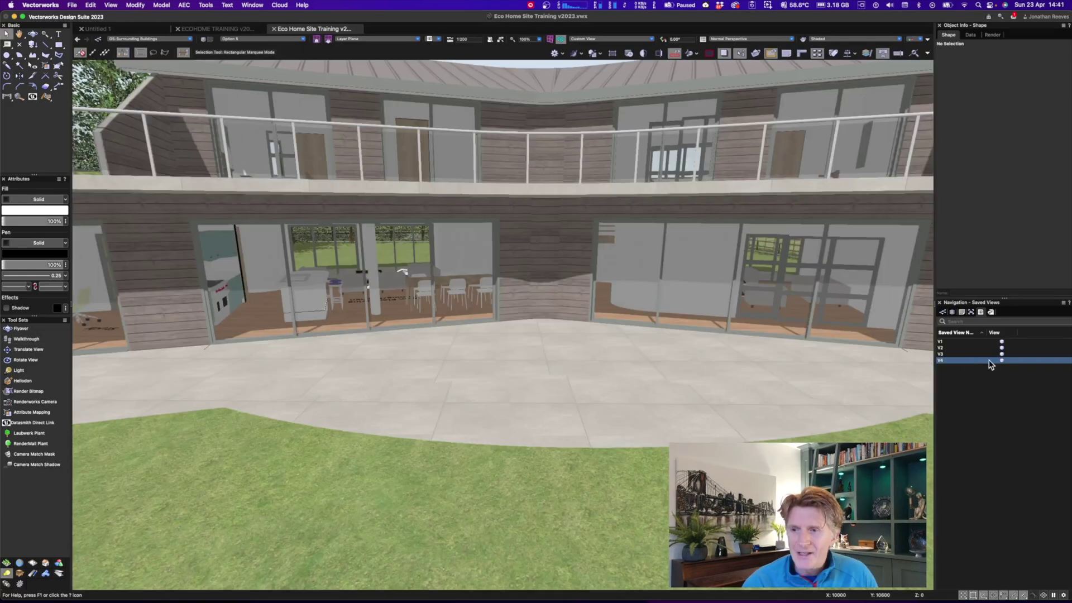
pyautogui.doubleClick(946, 354)
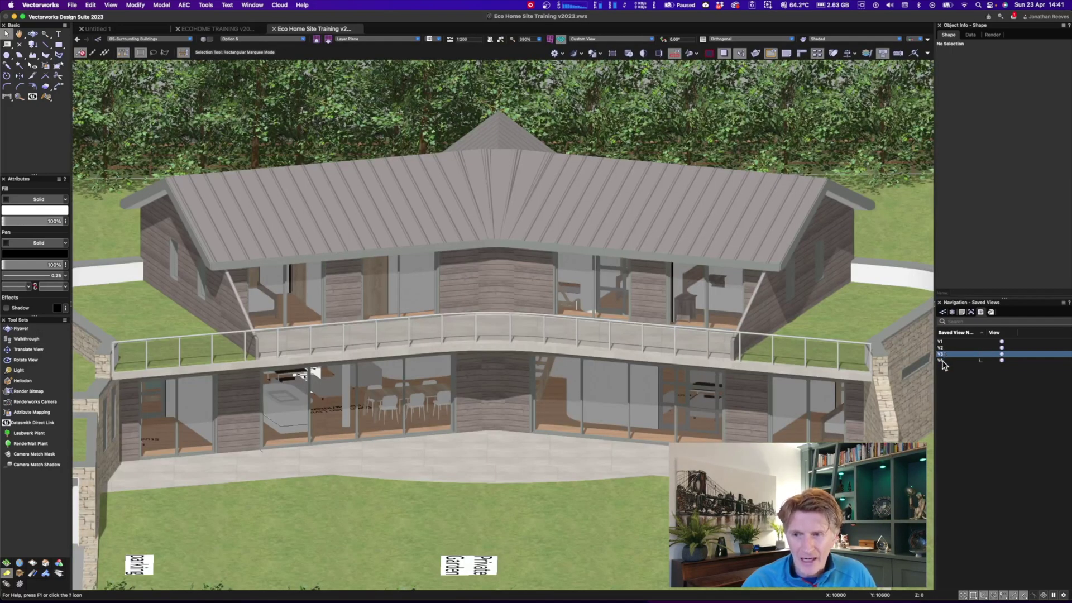
pyautogui.doubleClick(943, 360)
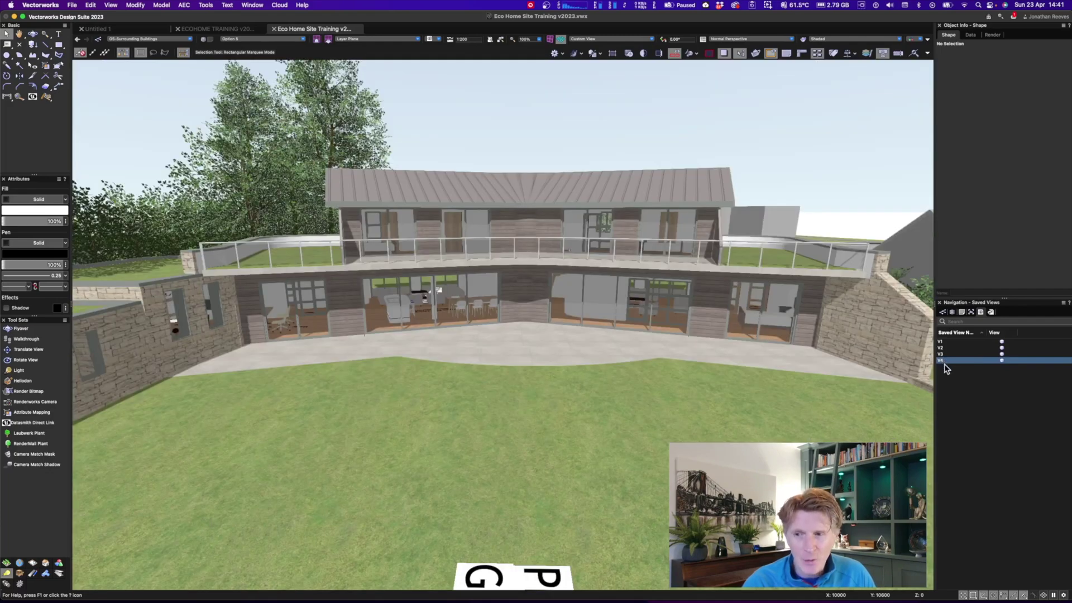
# Walk closer to the house's garden front with the Walkthrough tool and save the view as V5
pyautogui.hotkey('shift', 'w')
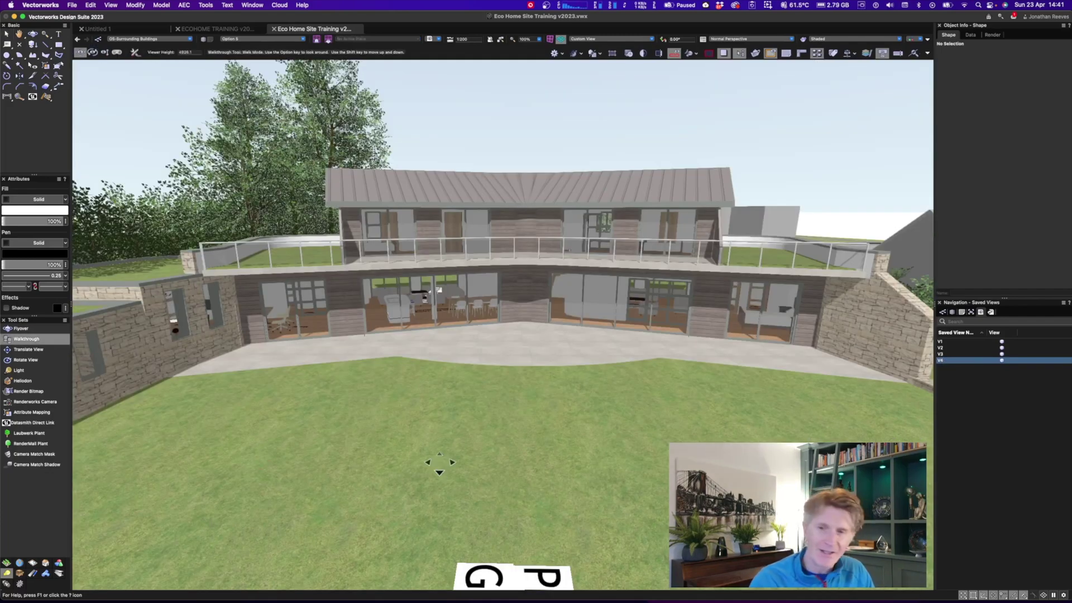
pyautogui.moveTo(586, 337)
pyautogui.mouseDown()
pyautogui.moveTo(584, 367)
pyautogui.moveTo(865, 360)
pyautogui.mouseUp()
pyautogui.rightClick(949, 377)
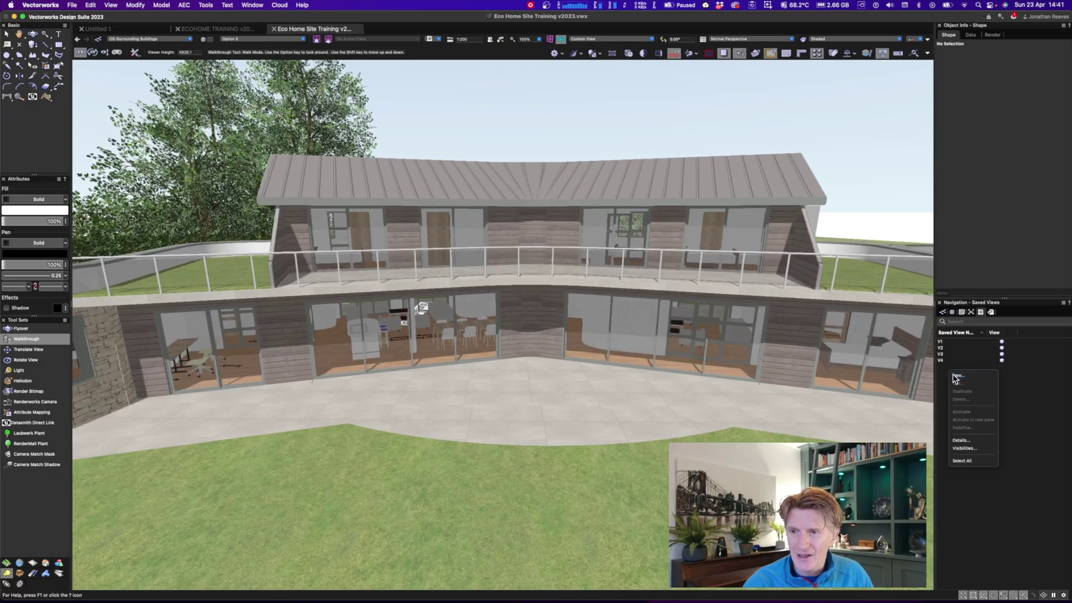
pyautogui.click(954, 378)
pyautogui.write('V5')
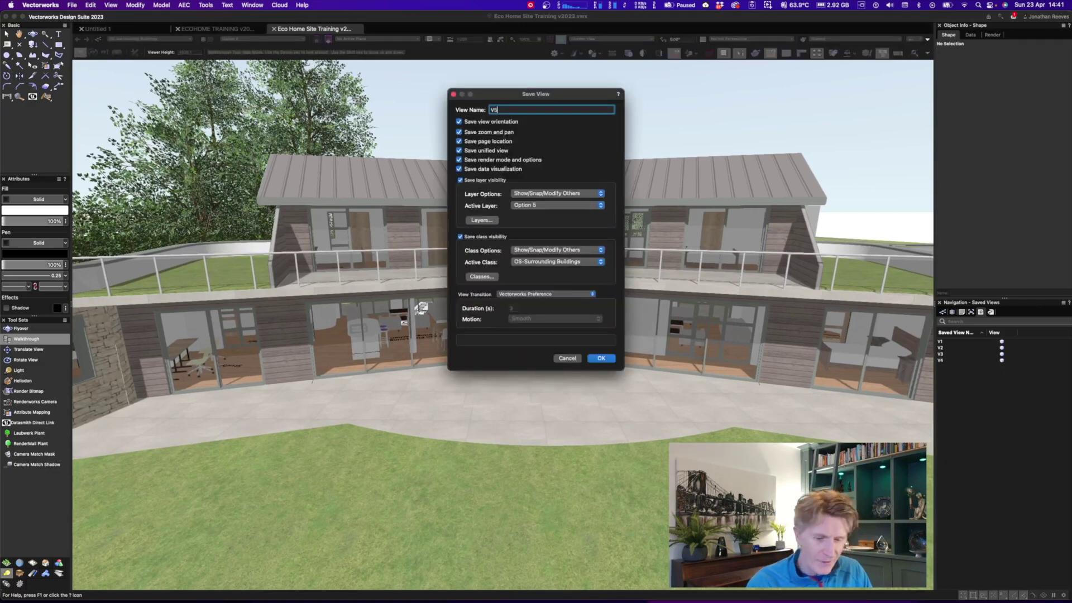
pyautogui.press('Return')
# Walk further forward to a close perspective of the balcony and terrace and save the view as V6
pyautogui.moveTo(534, 399); pyautogui.dragTo(534, 333)
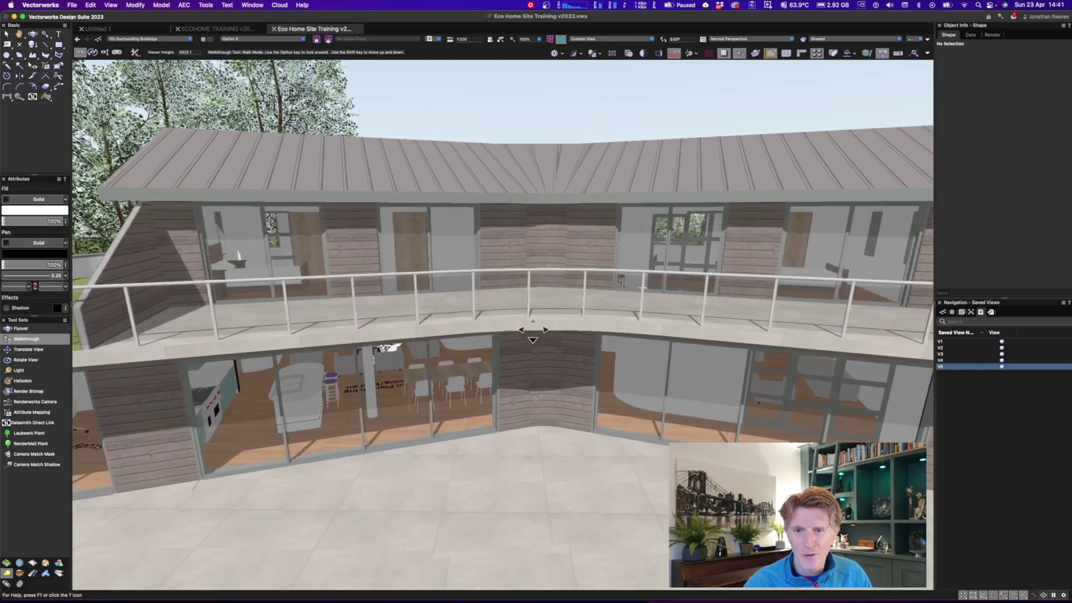
pyautogui.rightClick(980, 389)
pyautogui.click(985, 396)
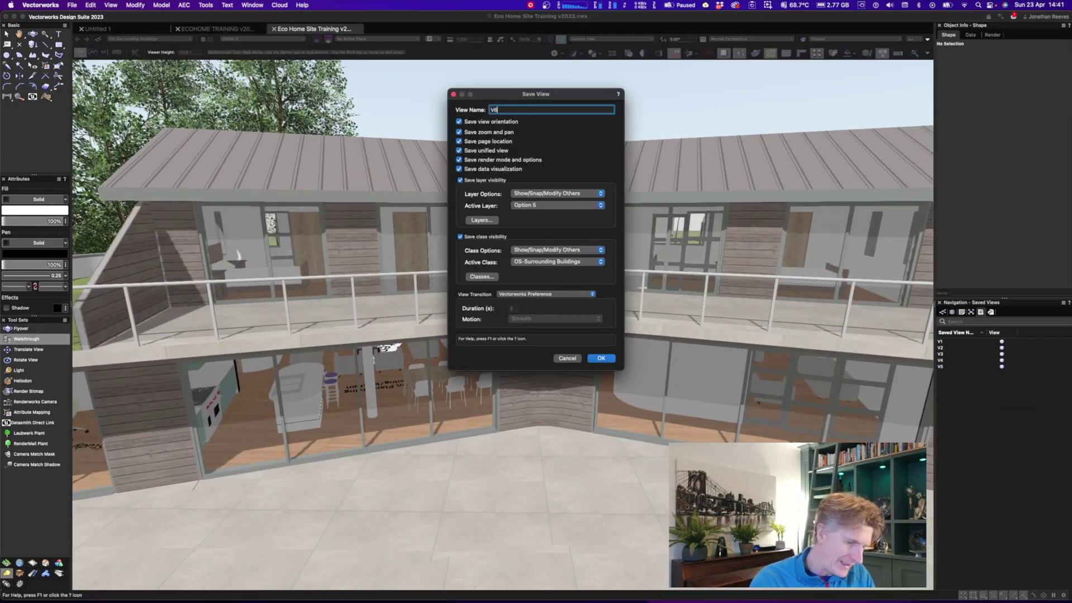
pyautogui.press('Return')
# Fly out to an angled aerial perspective of the house and whole private garden and save the view as V7
pyautogui.keyDown('shift'); pyautogui.moveTo(682, 245); pyautogui.dragTo(576, 307, button='middle'); pyautogui.keyUp('shift')
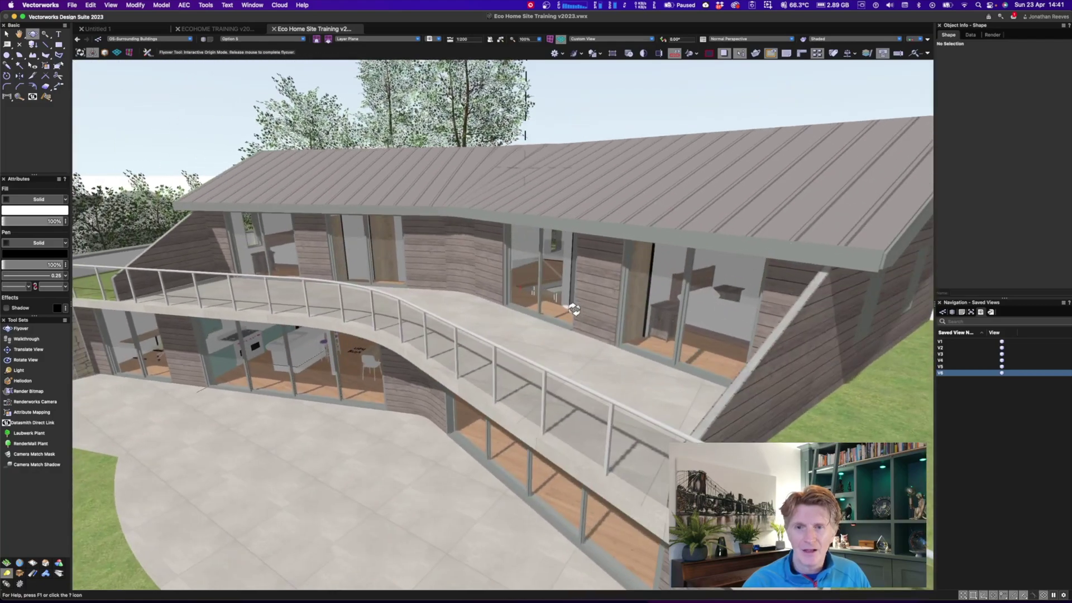
pyautogui.scroll(-8, 576, 308)
pyautogui.keyDown('shift'); pyautogui.moveTo(575, 311); pyautogui.dragTo(548, 311, button='middle'); pyautogui.keyUp('shift')
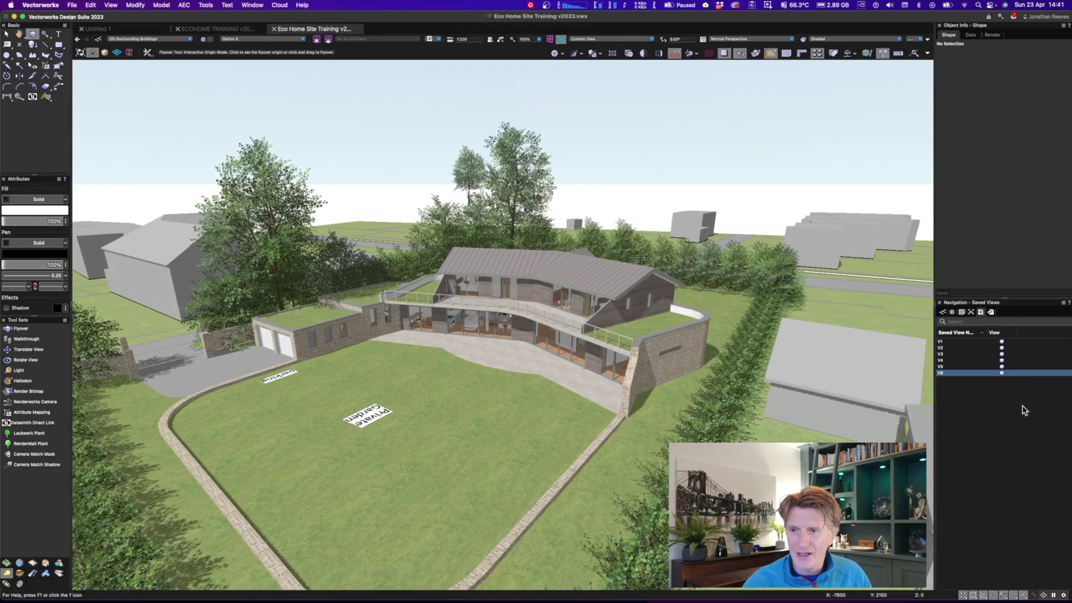
pyautogui.rightClick(993, 397)
pyautogui.click(999, 399)
pyautogui.write('V7')
pyautogui.press('Return')
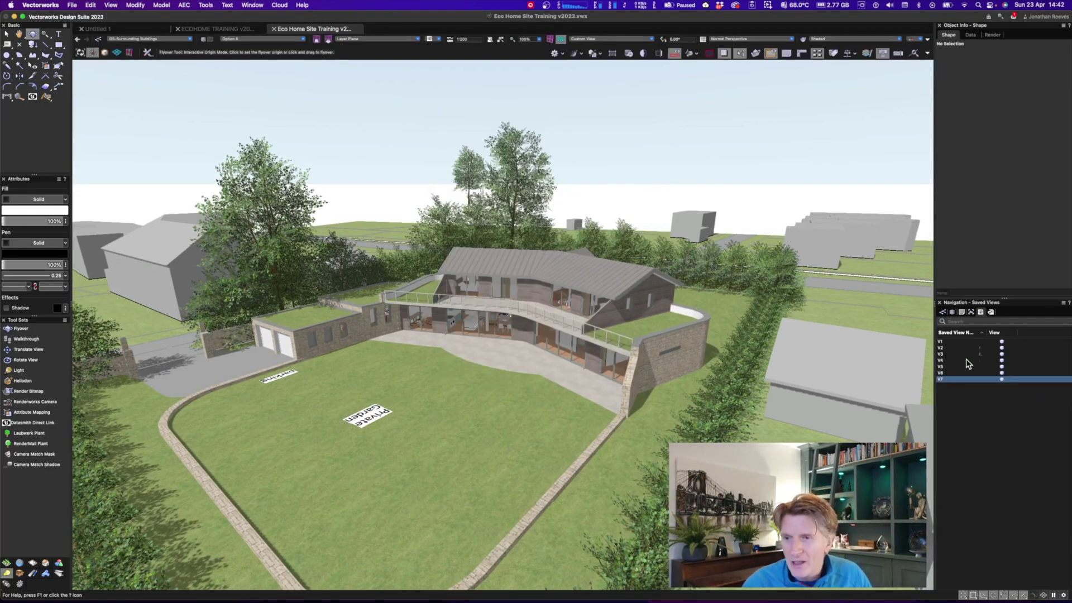
# Recall the saved views V4, V5, V6 and V7 in turn to judge the animated transitions
pyautogui.doubleClick(947, 360)
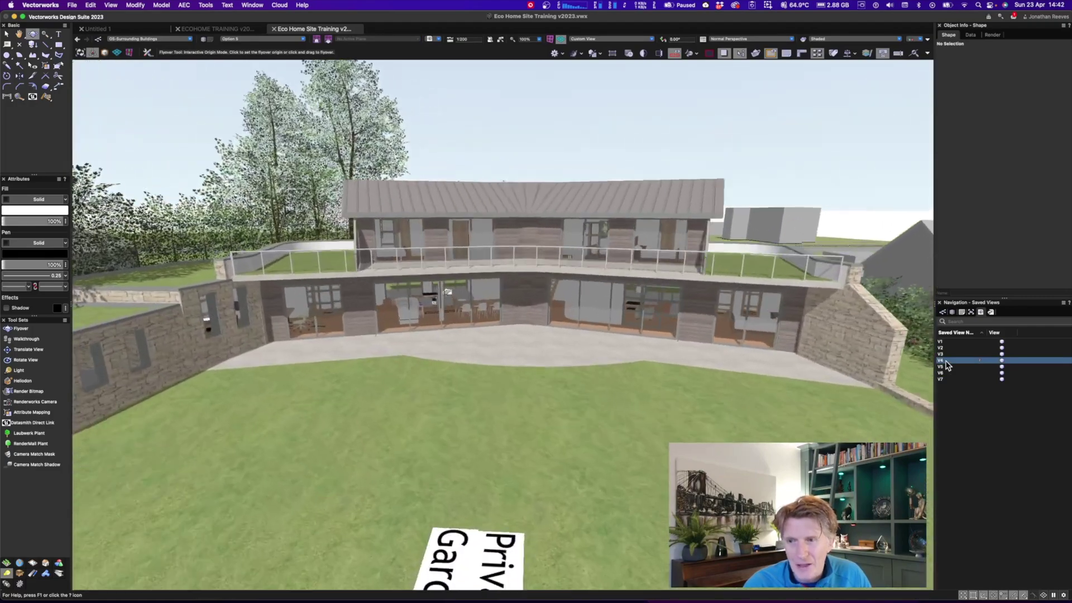
pyautogui.doubleClick(946, 367)
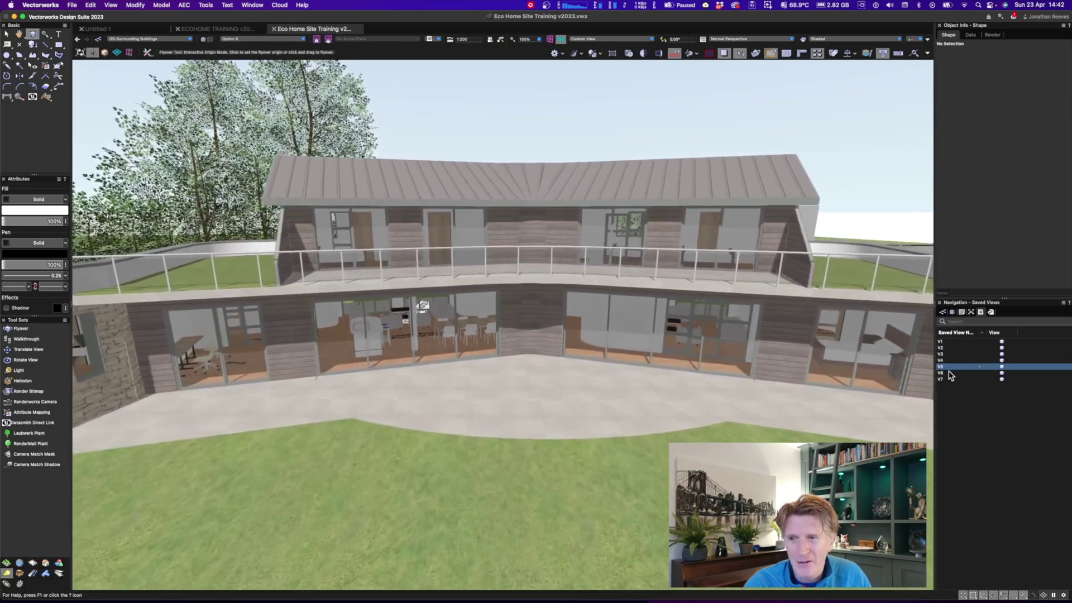
pyautogui.doubleClick(943, 373)
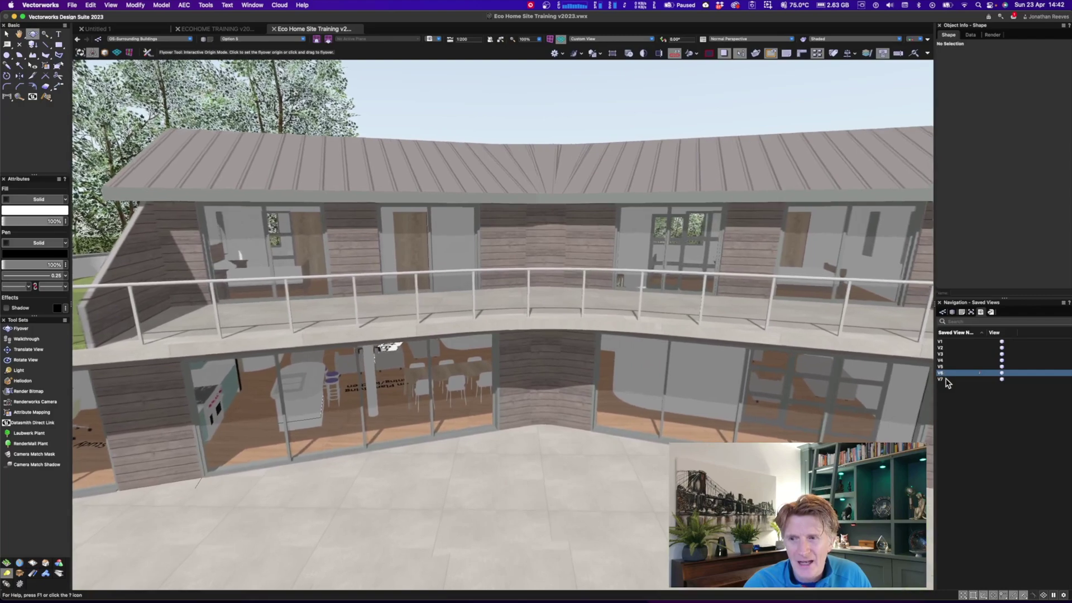
pyautogui.doubleClick(949, 380)
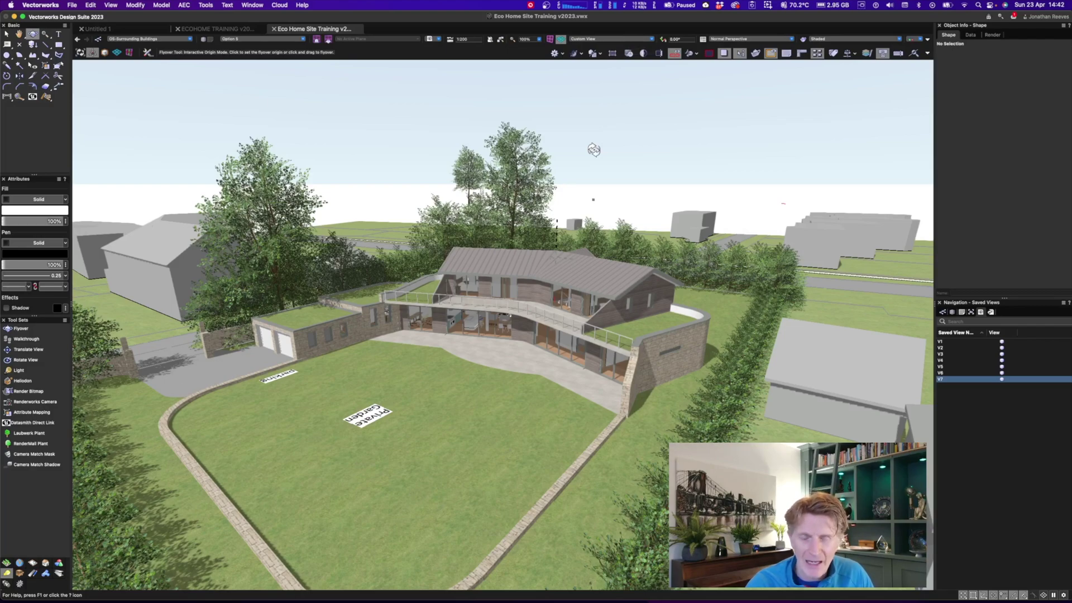
# Switch to a Top view with the house and its hedged plot centred and save the view as V8
pyautogui.moveTo(594, 149); pyautogui.dragTo(604, 175)
pyautogui.press('5')
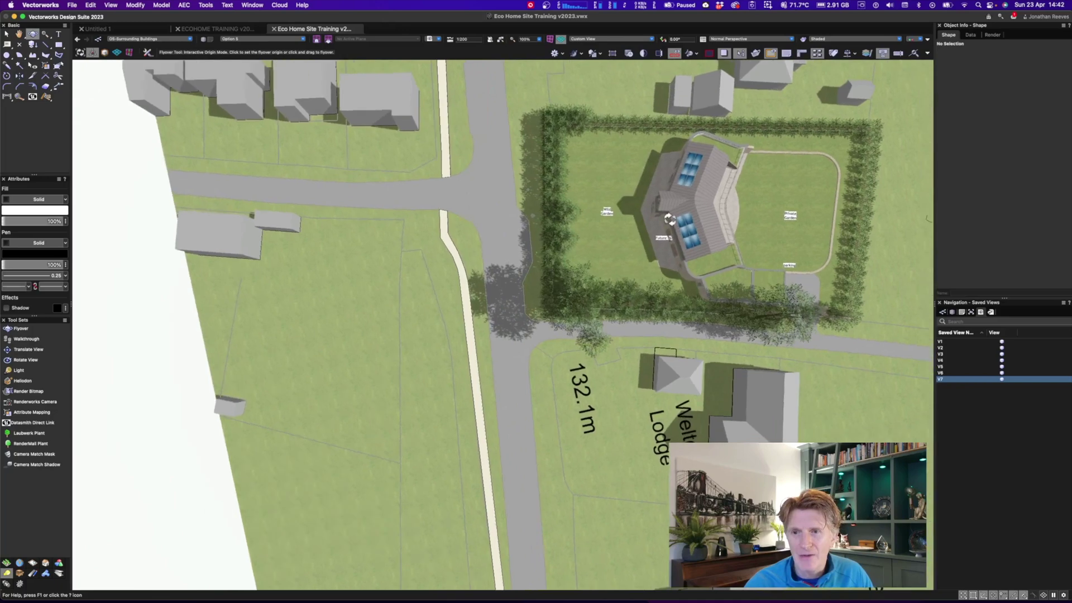
pyautogui.scroll(3, 727, 206)
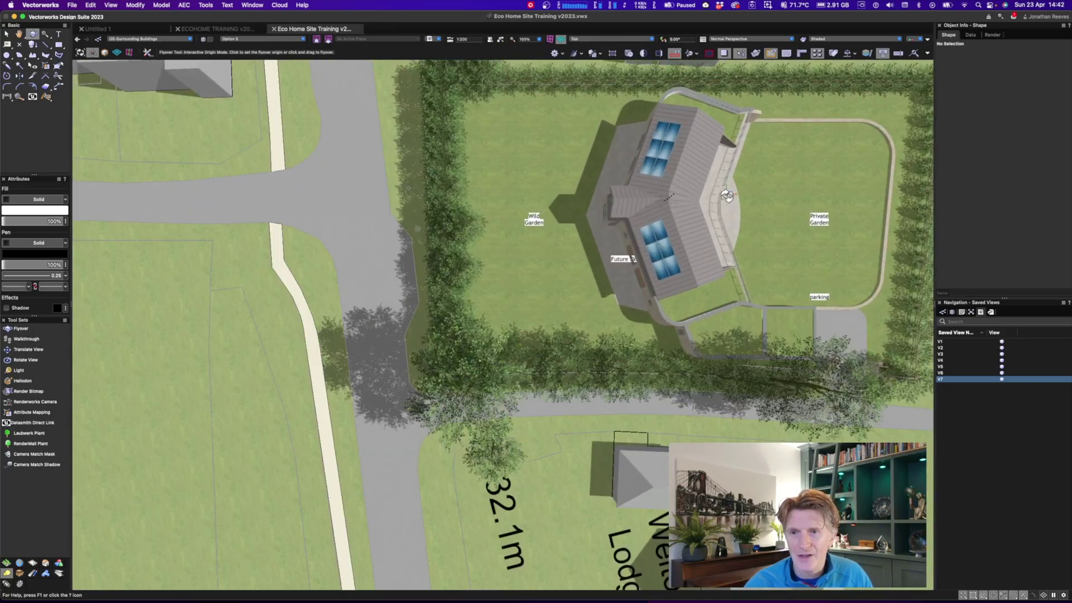
pyautogui.press('h')
pyautogui.moveTo(727, 206); pyautogui.dragTo(575, 251)
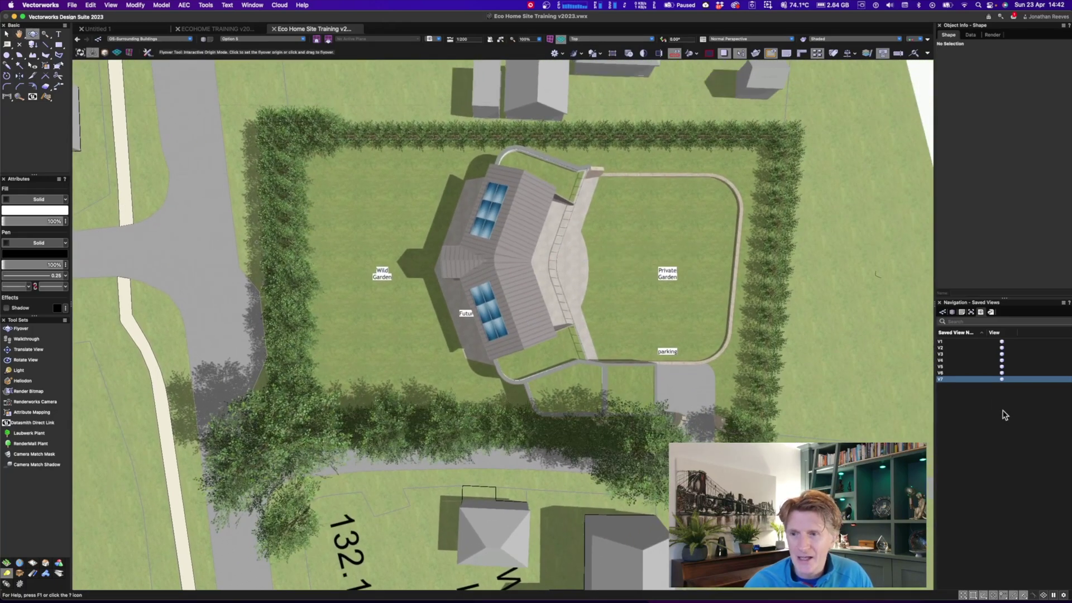
pyautogui.rightClick(952, 390)
pyautogui.click(958, 392)
pyautogui.write('V')
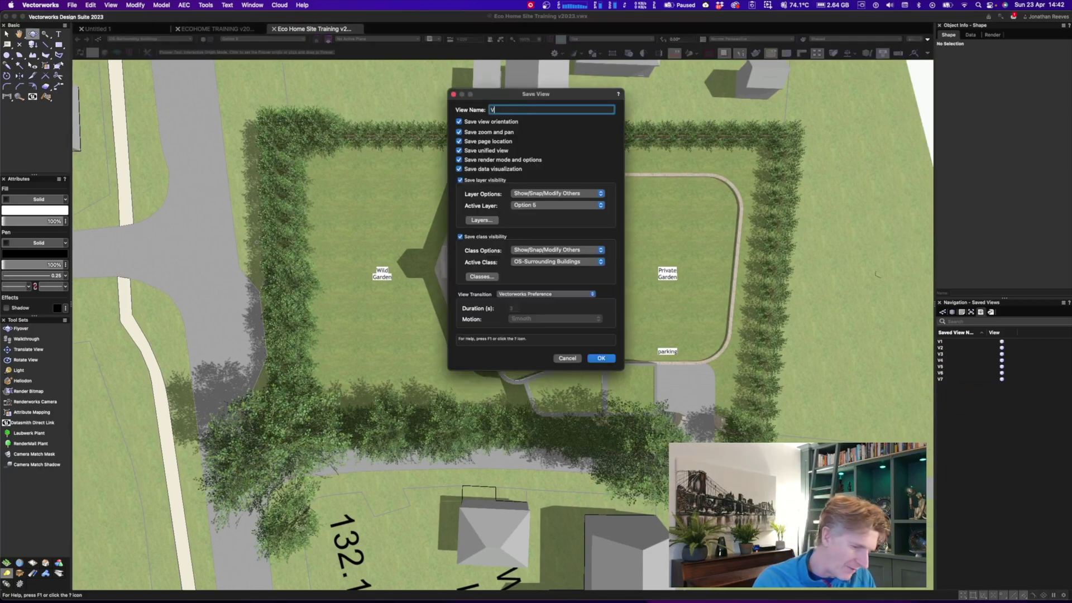
pyautogui.write('8')
pyautogui.press('Return')
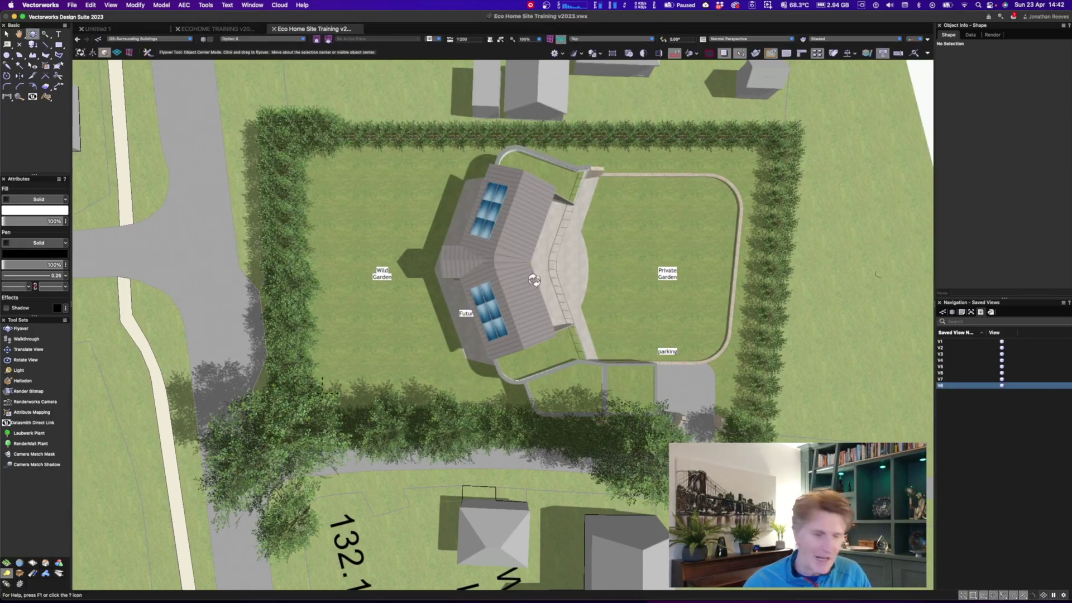
# Frame the house roof and gardens more closely from above and save the view as V9
pyautogui.moveTo(538, 276); pyautogui.dragTo(555, 264)
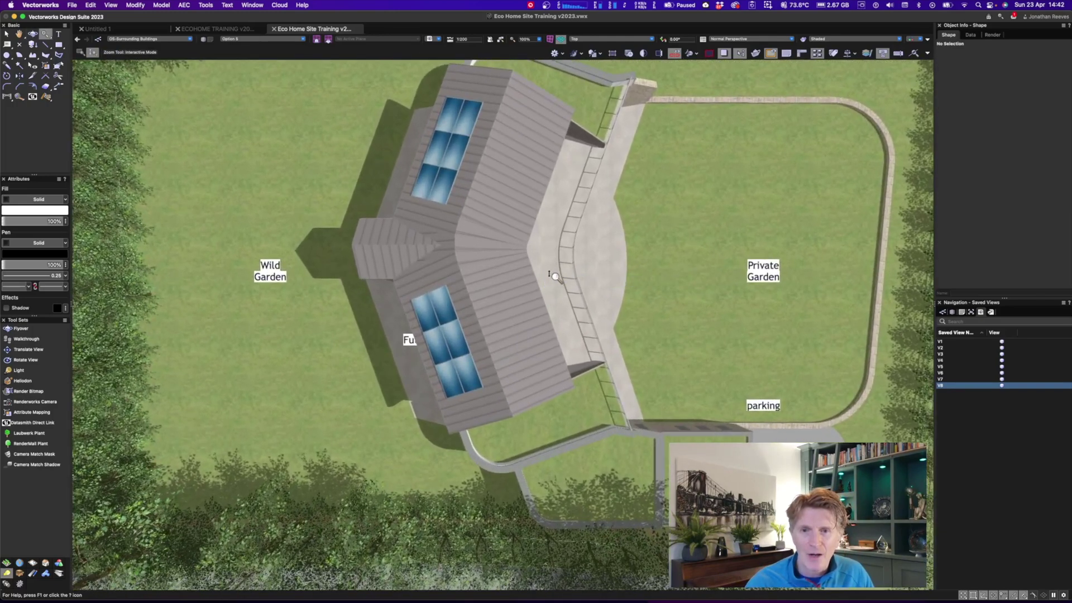
pyautogui.moveTo(568, 335); pyautogui.dragTo(565, 385)
pyautogui.rightClick(998, 415)
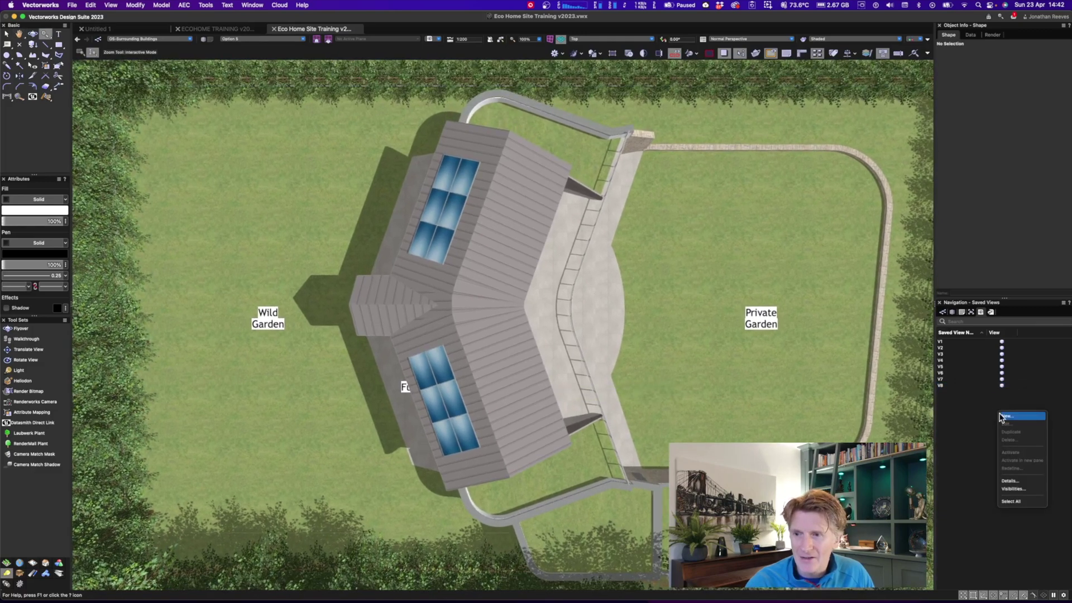
pyautogui.click(1005, 417)
pyautogui.write('V9')
pyautogui.press('Return')
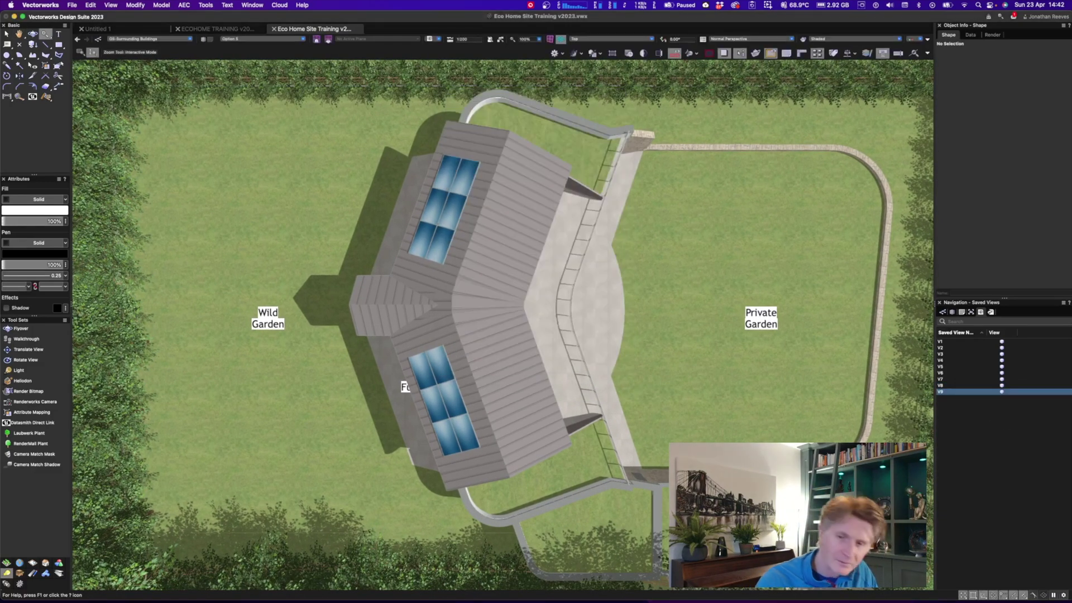
# Fly around the house to a raised perspective of its solar-panel side above the hedge and save the view as V10
pyautogui.moveTo(423, 457); pyautogui.dragTo(439, 375)
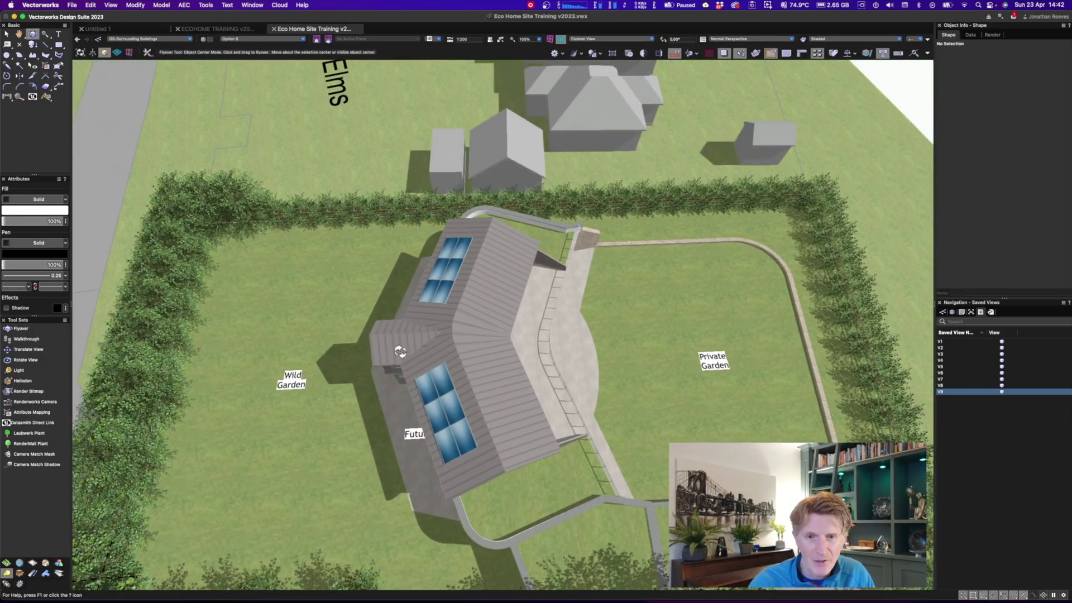
pyautogui.click(92, 52)
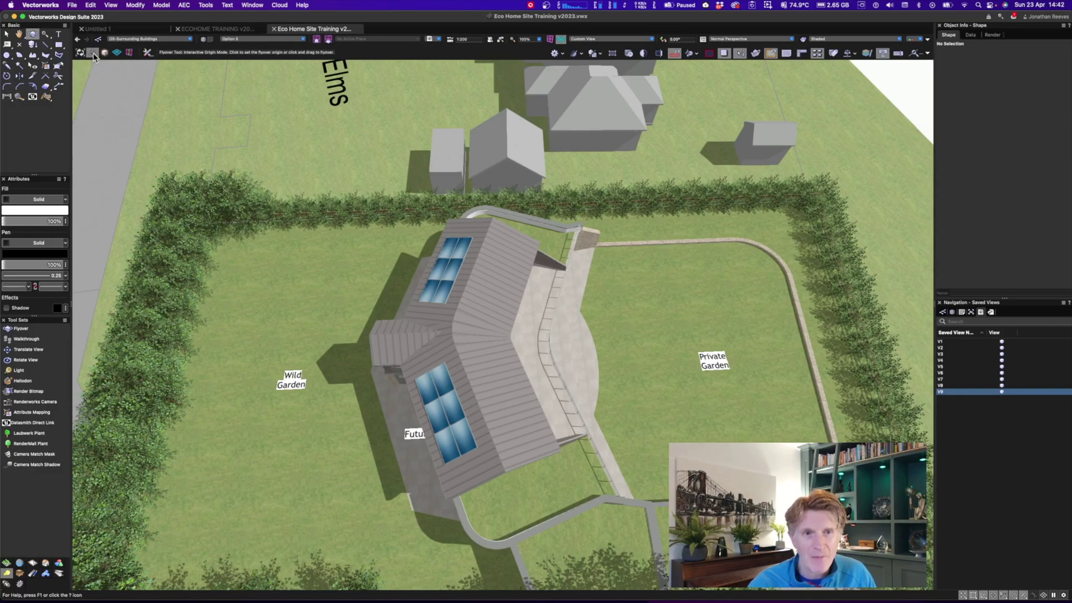
pyautogui.moveTo(369, 425); pyautogui.dragTo(754, 387)
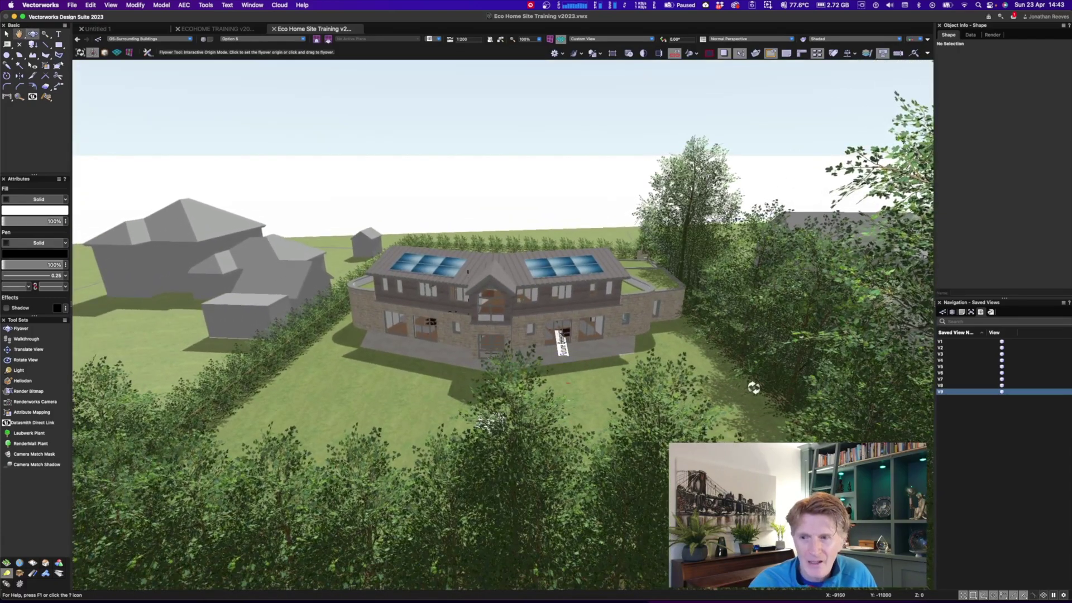
pyautogui.rightClick(958, 409)
pyautogui.click(964, 411)
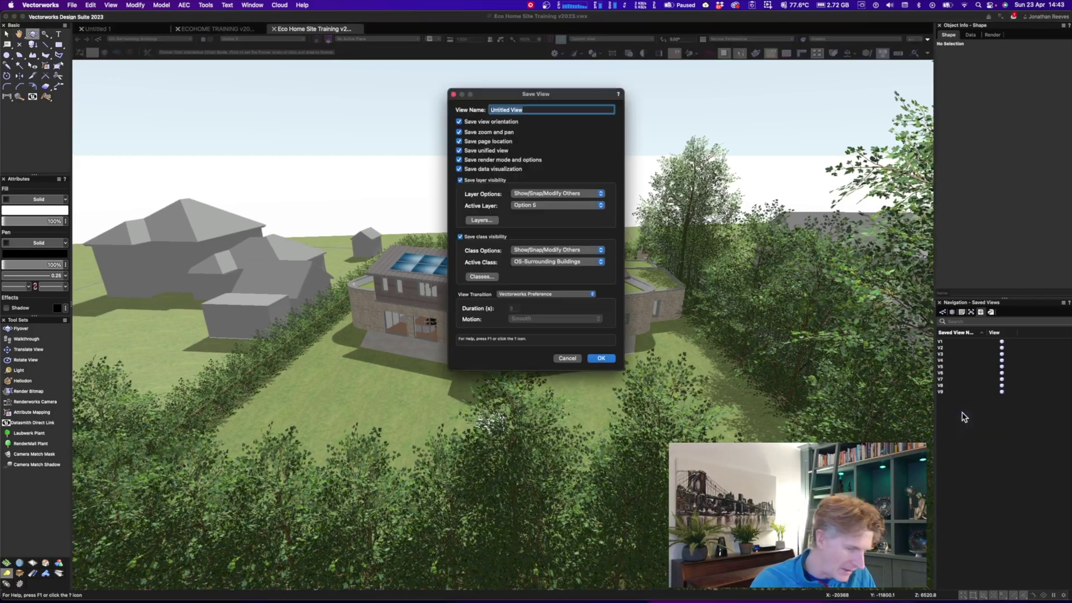
pyautogui.write('V10')
pyautogui.press('Return')
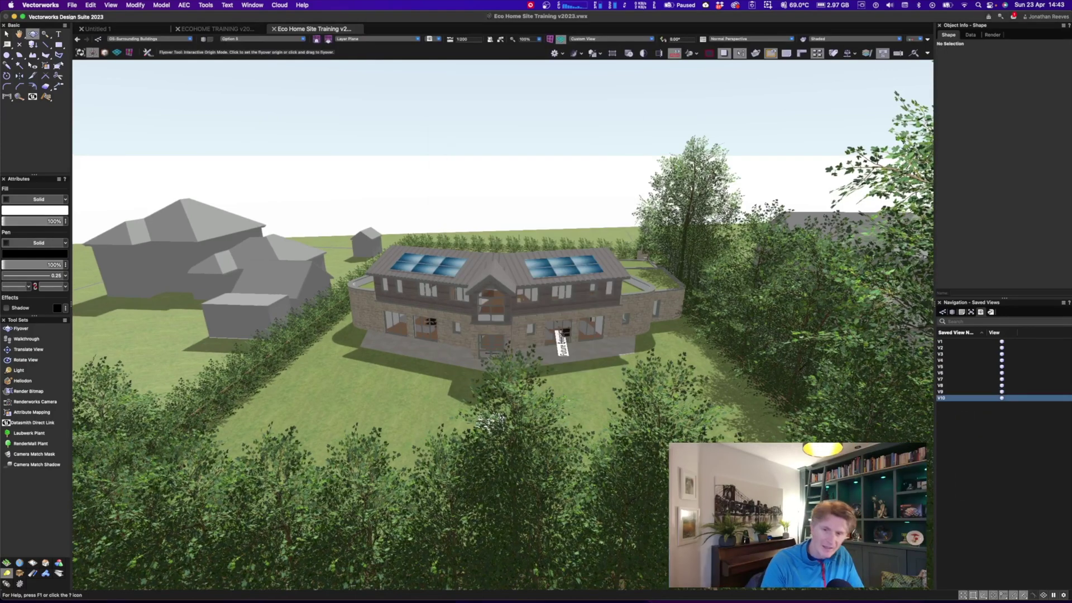
# Recall the saved views V6, V7 and V8 in turn to review the transitions between them
pyautogui.doubleClick(944, 373)
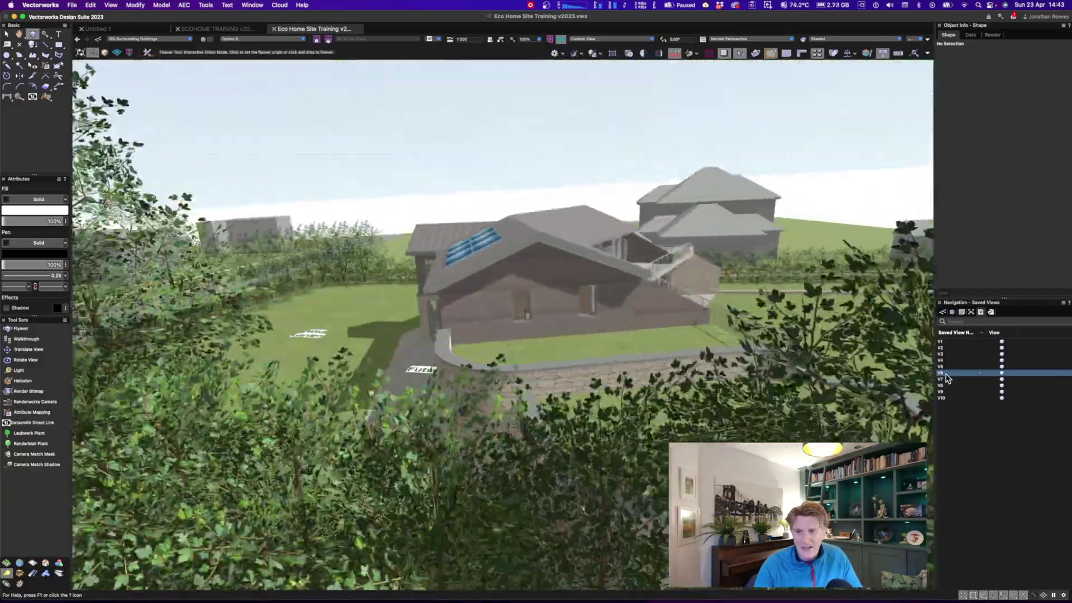
pyautogui.doubleClick(949, 379)
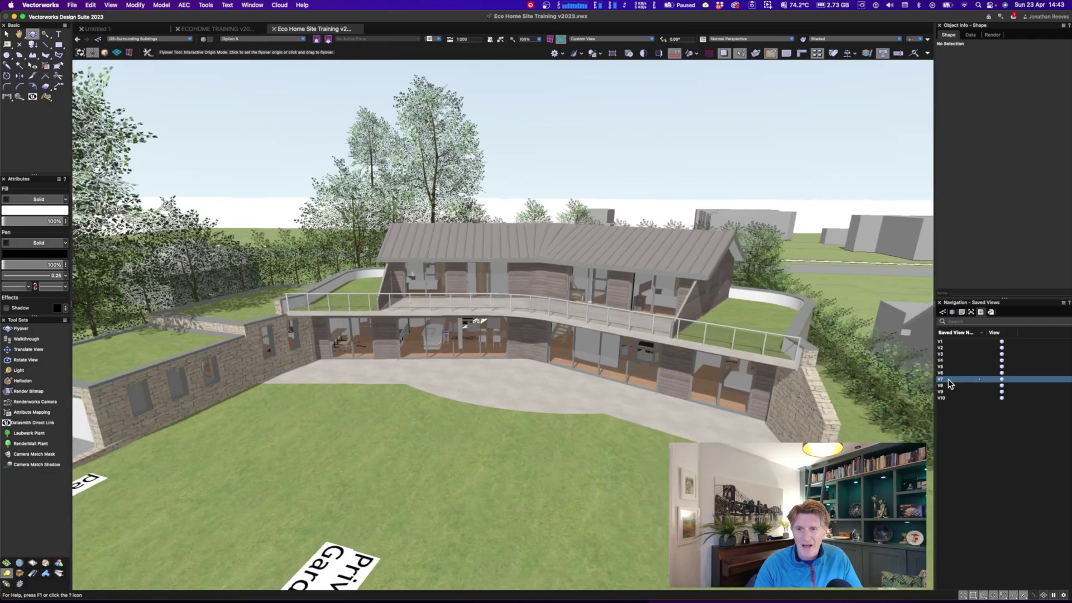
pyautogui.doubleClick(947, 386)
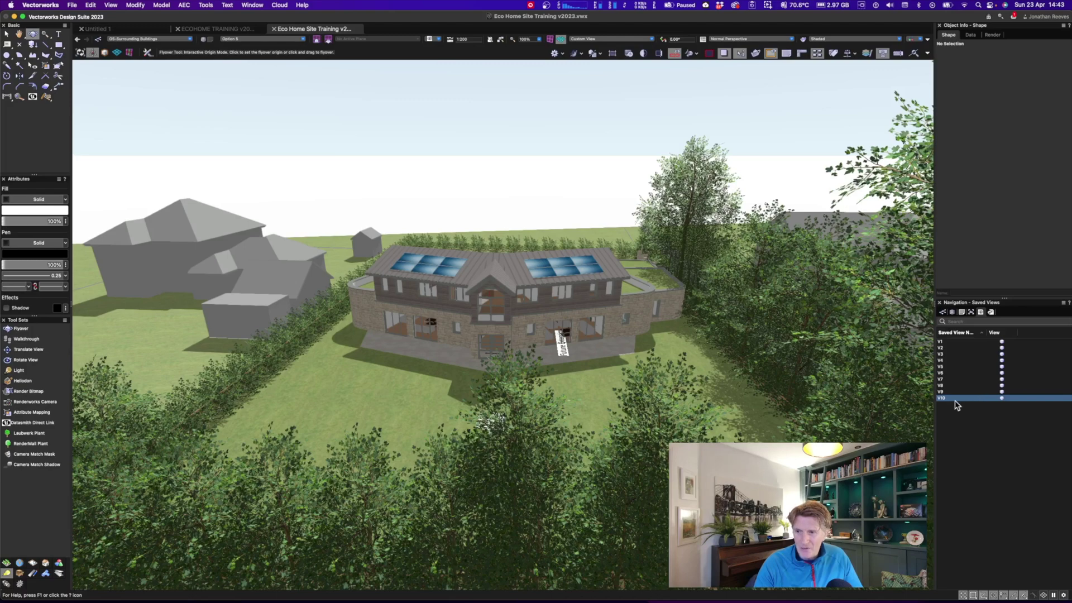
# Set a new duration for the smooth custom view transition of saved views V9 and V10
pyautogui.rightClick(947, 396)
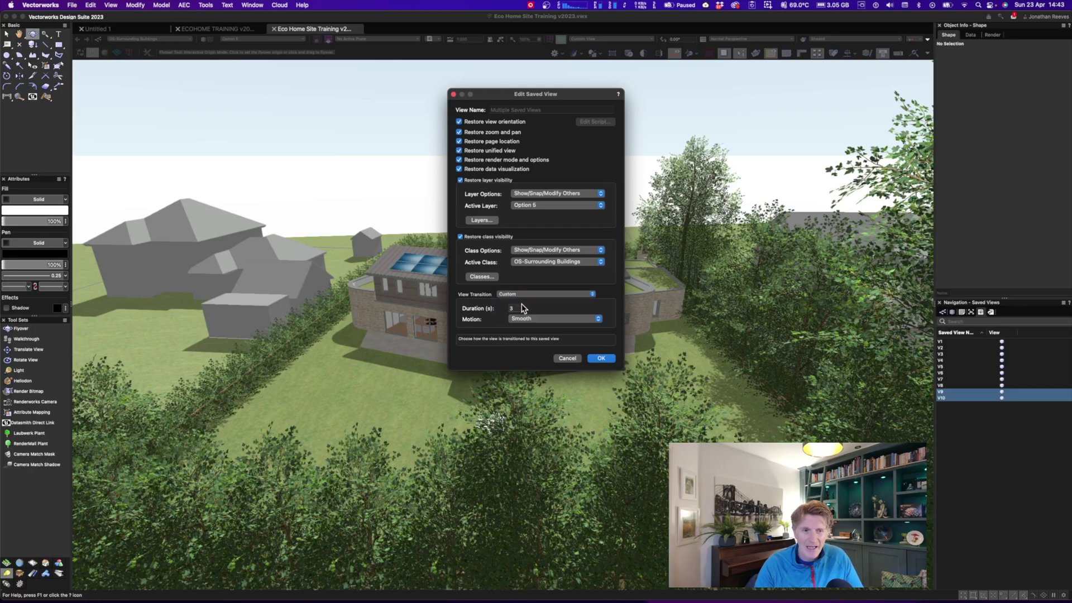
pyautogui.click(512, 308)
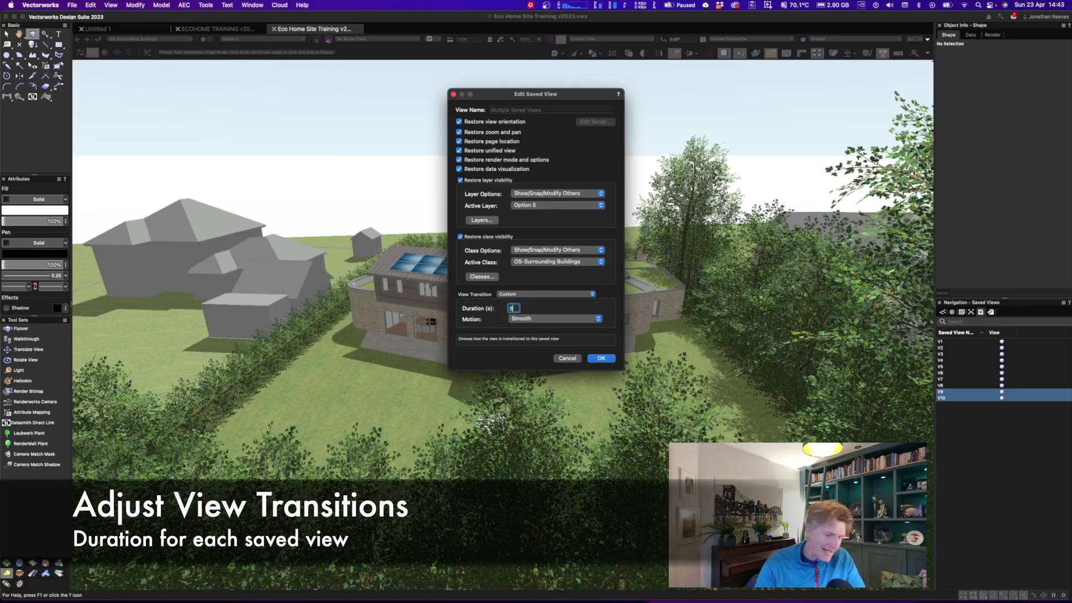
pyautogui.press('Return')
pyautogui.click(992, 426)
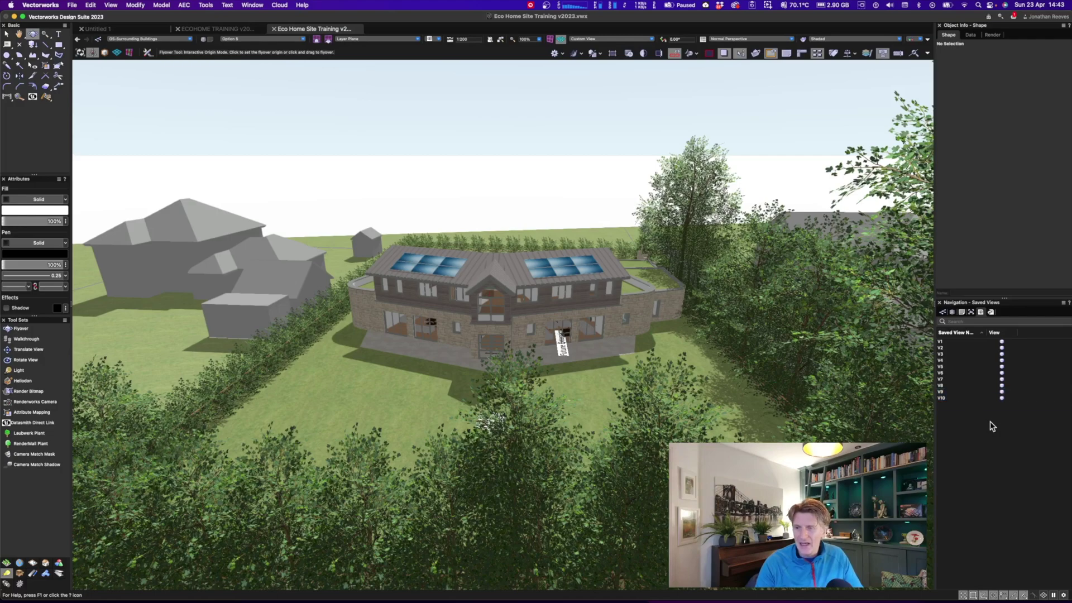
# Recall the saved views V8, V9 and V10 in turn to check the adjusted transitions
pyautogui.doubleClick(944, 385)
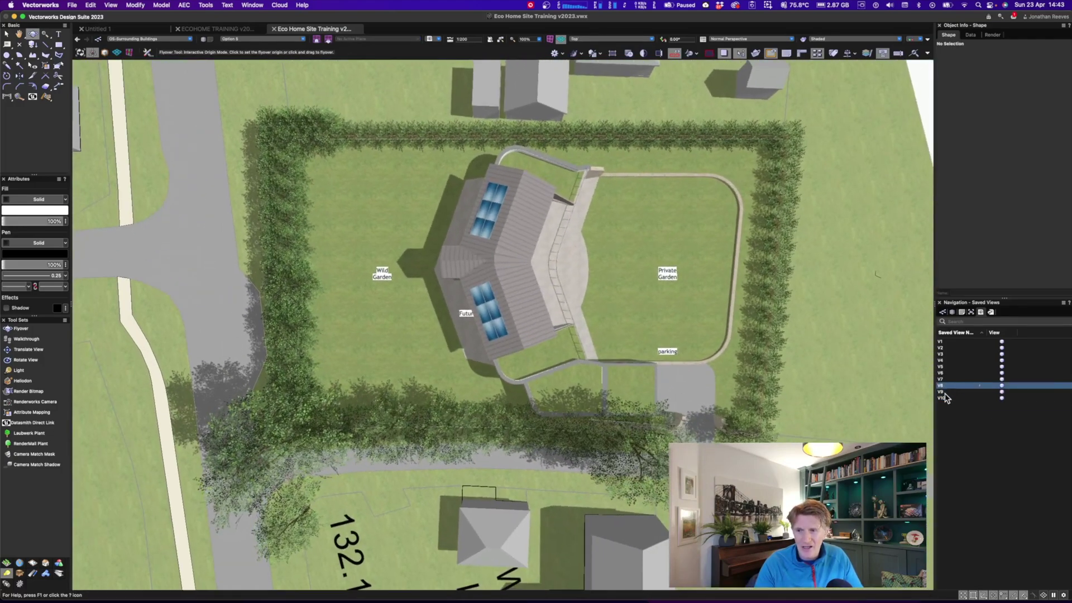
pyautogui.click(942, 393)
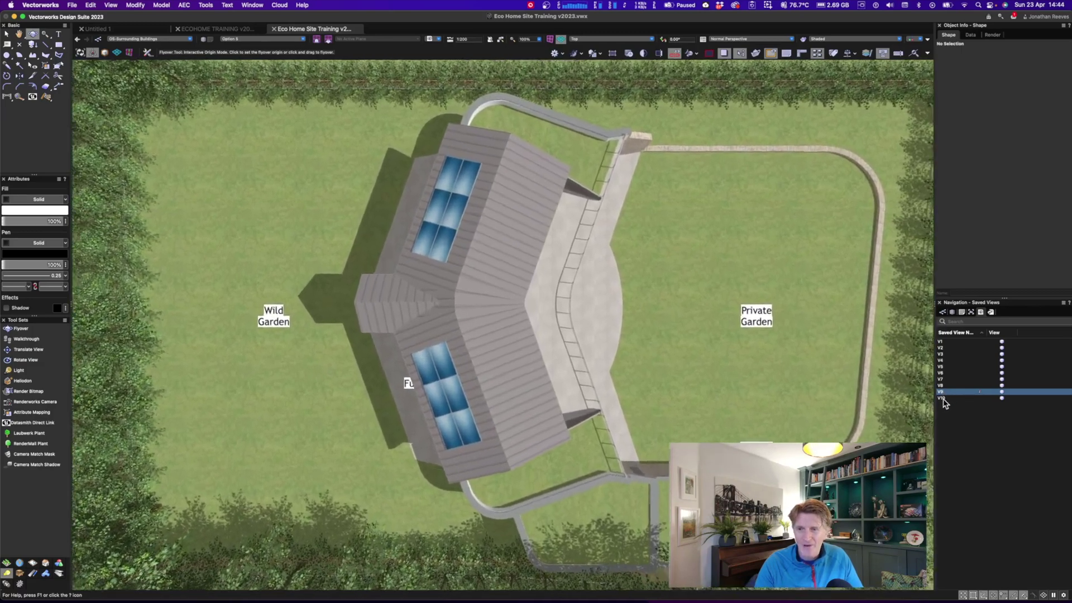
pyautogui.click(944, 398)
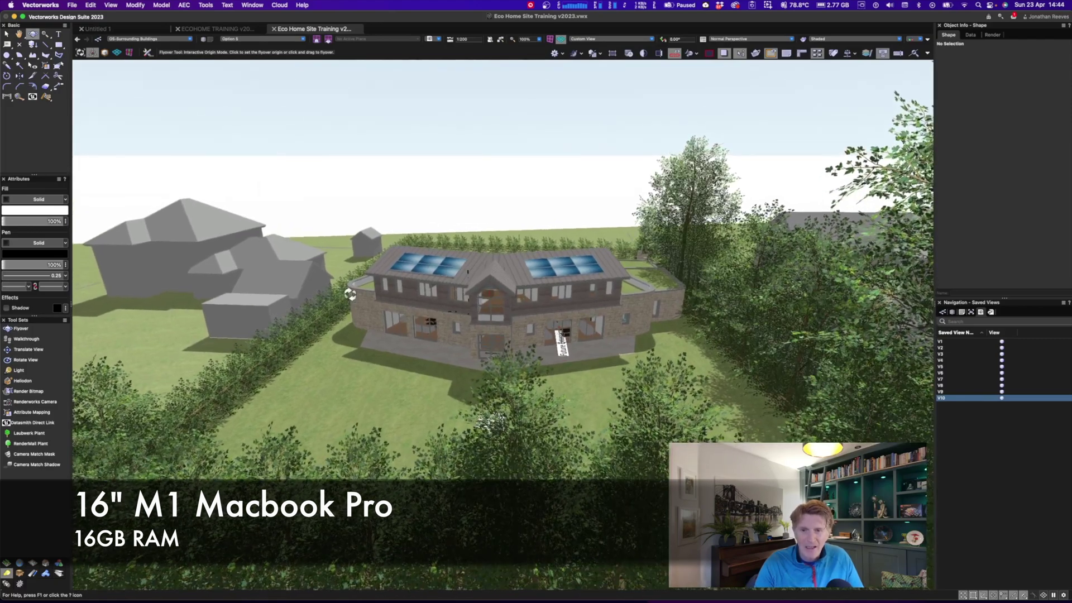
# Fly around to the curved stone wall end of the house above the hedge and save the view as V11
pyautogui.moveTo(395, 377); pyautogui.dragTo(579, 368)
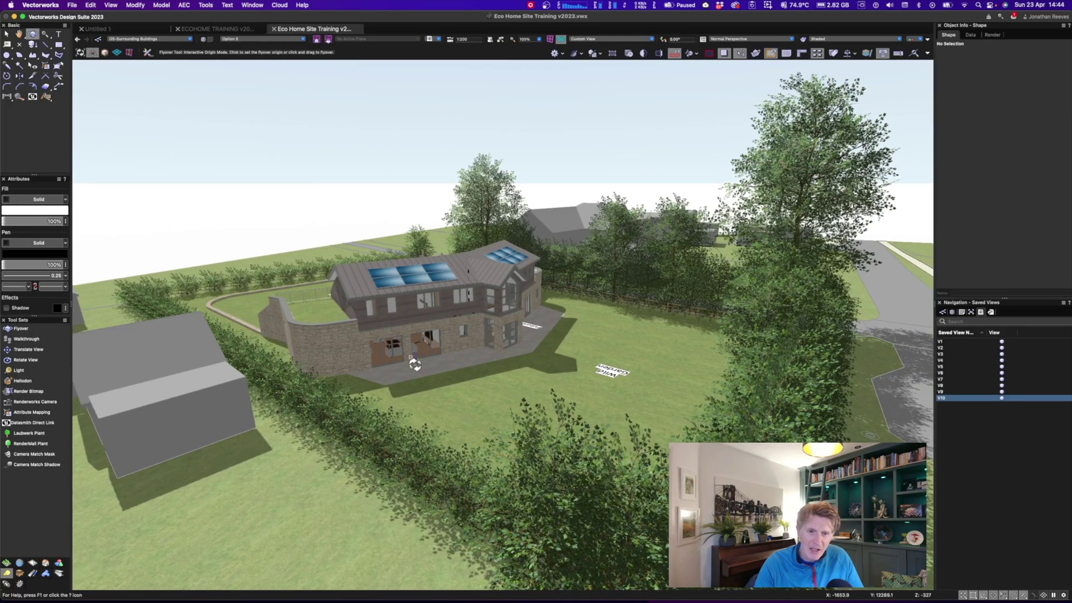
pyautogui.moveTo(469, 359); pyautogui.dragTo(514, 353)
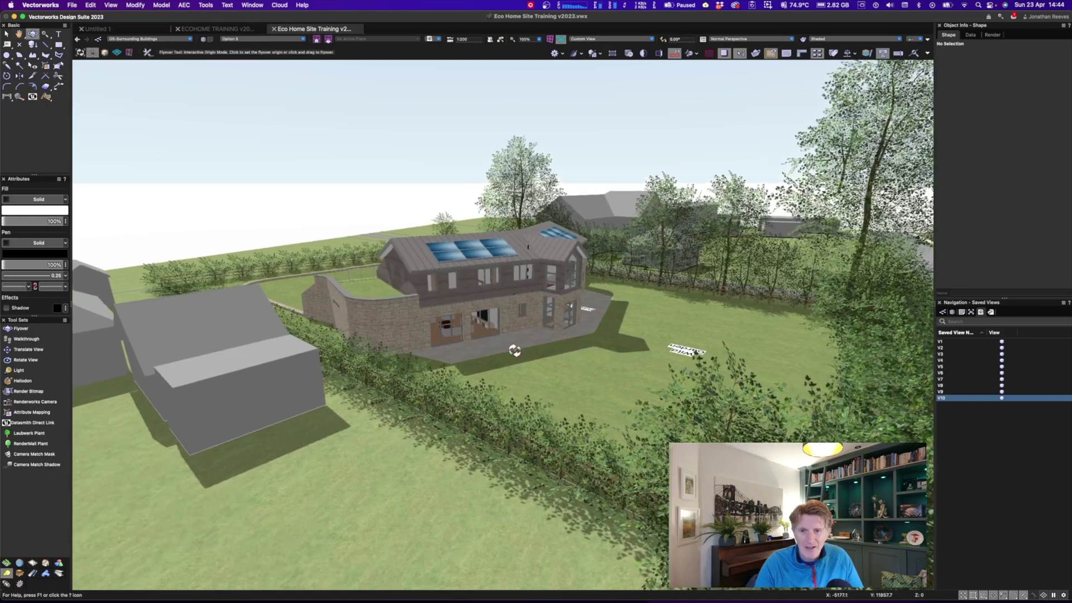
pyautogui.rightClick(971, 416)
pyautogui.click(978, 417)
pyautogui.write('V11')
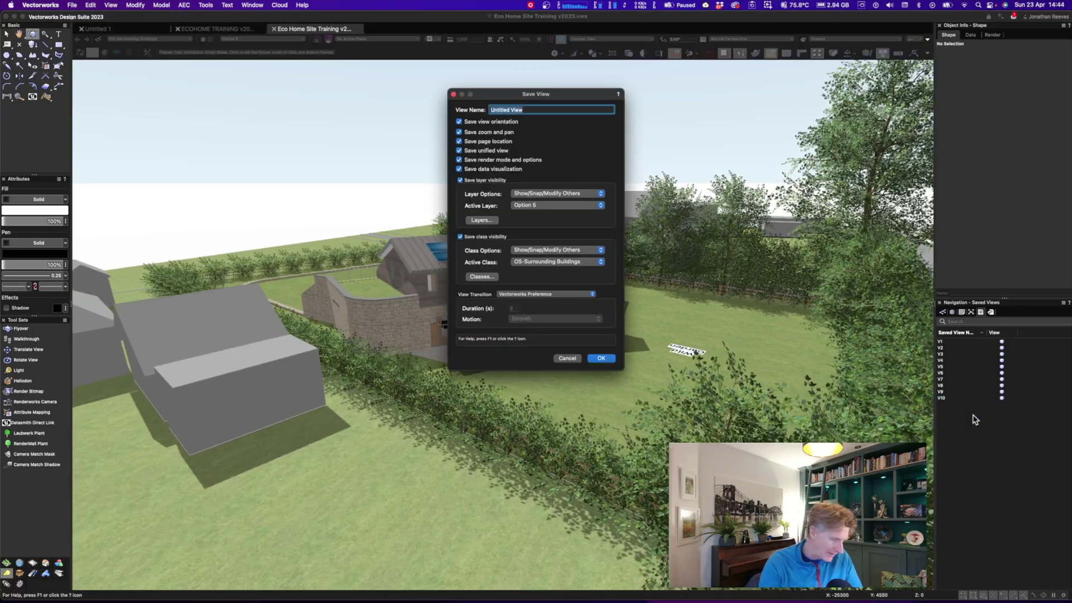
pyautogui.press('Return')
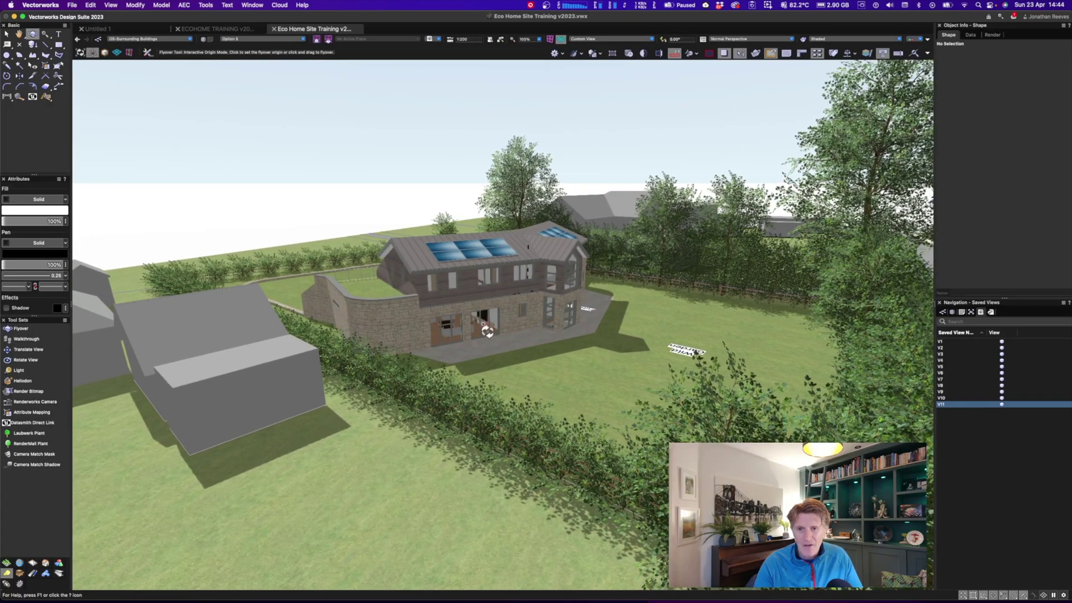
# From the terrace side, turn on the Clip Cube and lower its top face to cut through the upper floor
pyautogui.moveTo(420, 372); pyautogui.dragTo(741, 431)
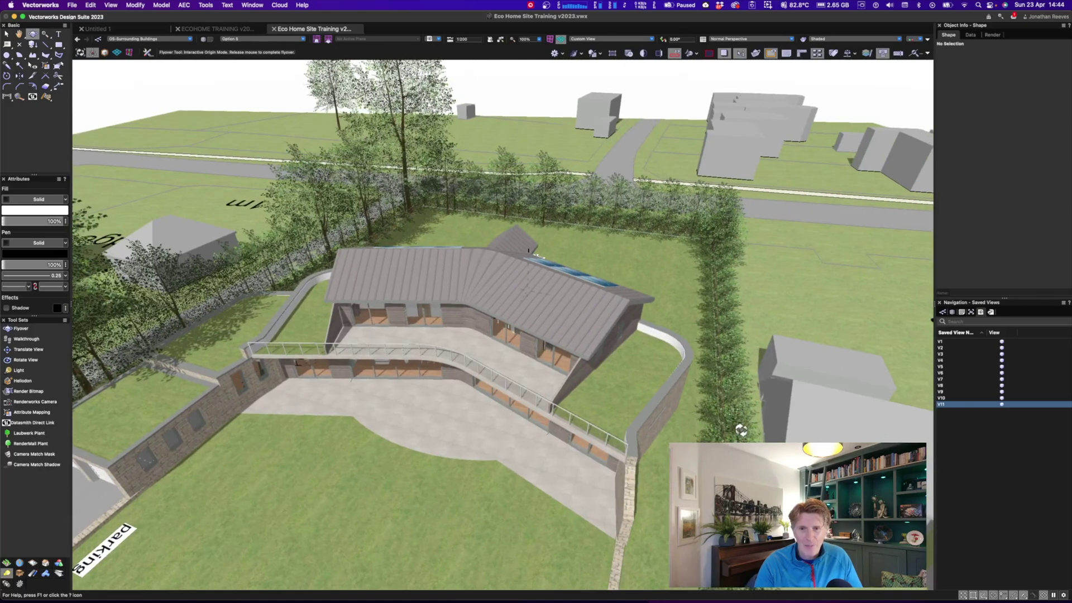
pyautogui.moveTo(606, 3); pyautogui.dragTo(670, 45)
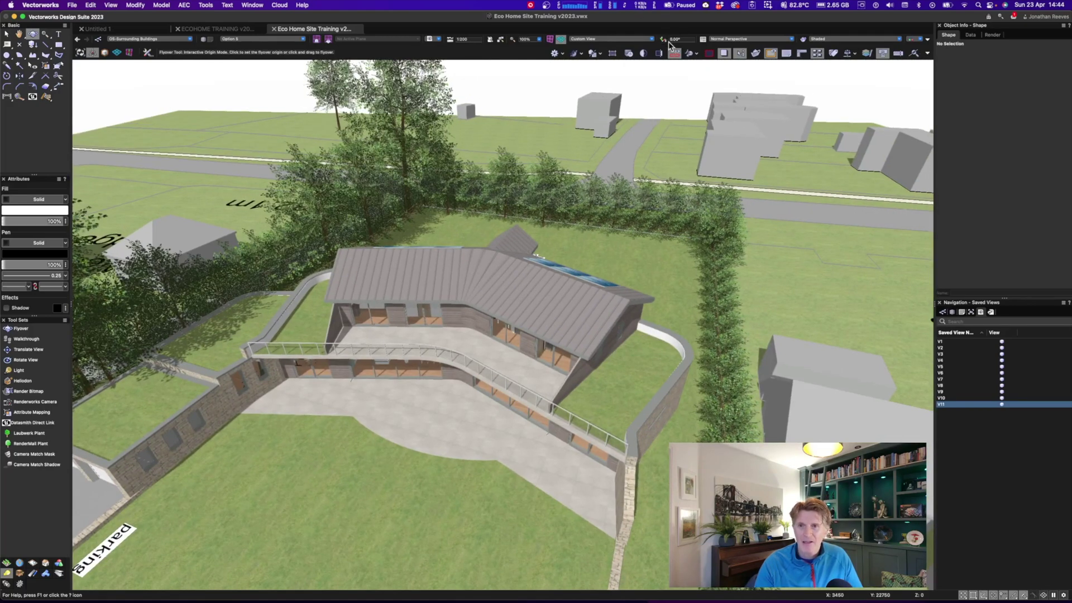
pyautogui.click(756, 53)
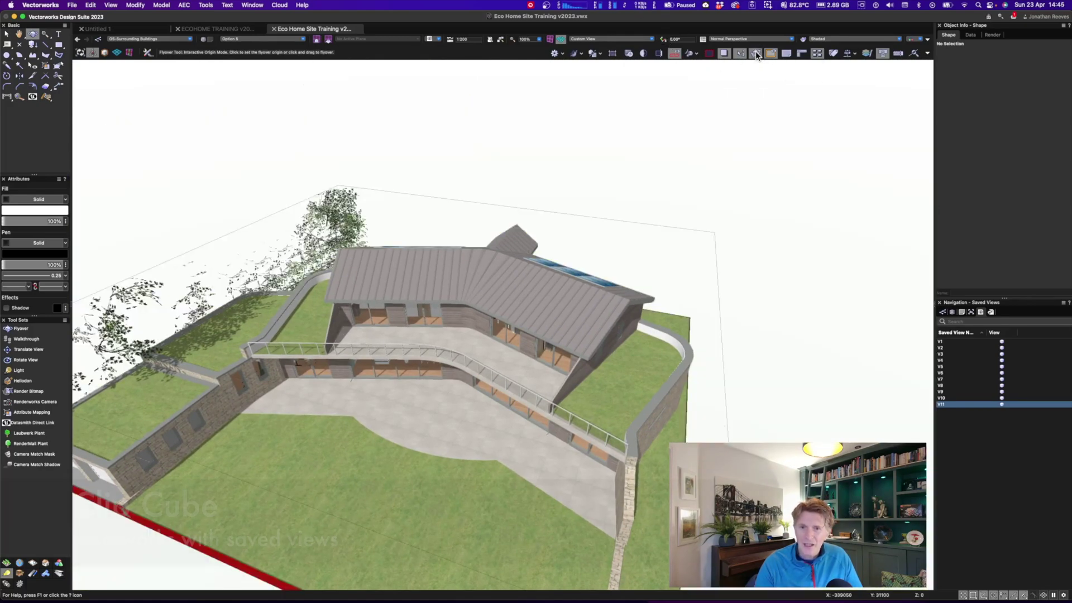
pyautogui.press('x')
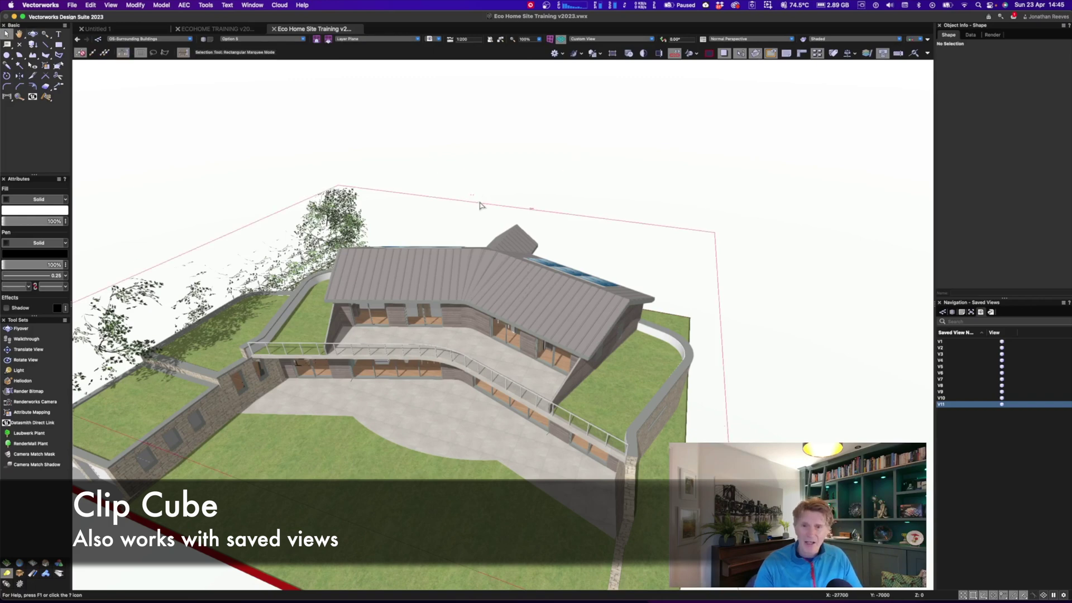
pyautogui.click(483, 211)
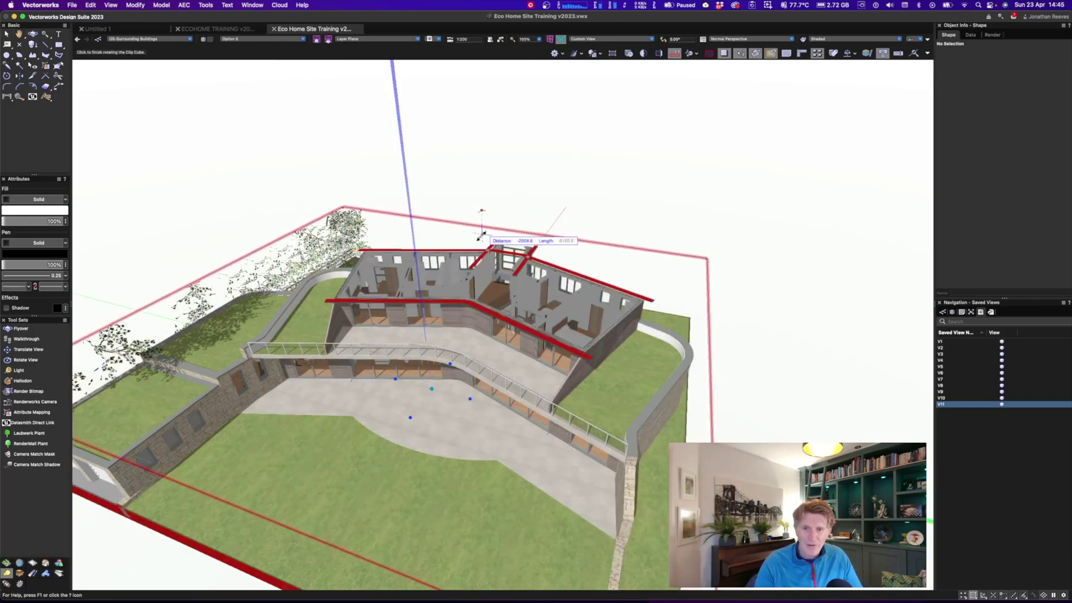
pyautogui.click(473, 240)
# Frame the clipped upper-floor rooms more closely from above the terrace and save the view as V12
pyautogui.press('c')
pyautogui.moveTo(473, 240); pyautogui.dragTo(485, 438)
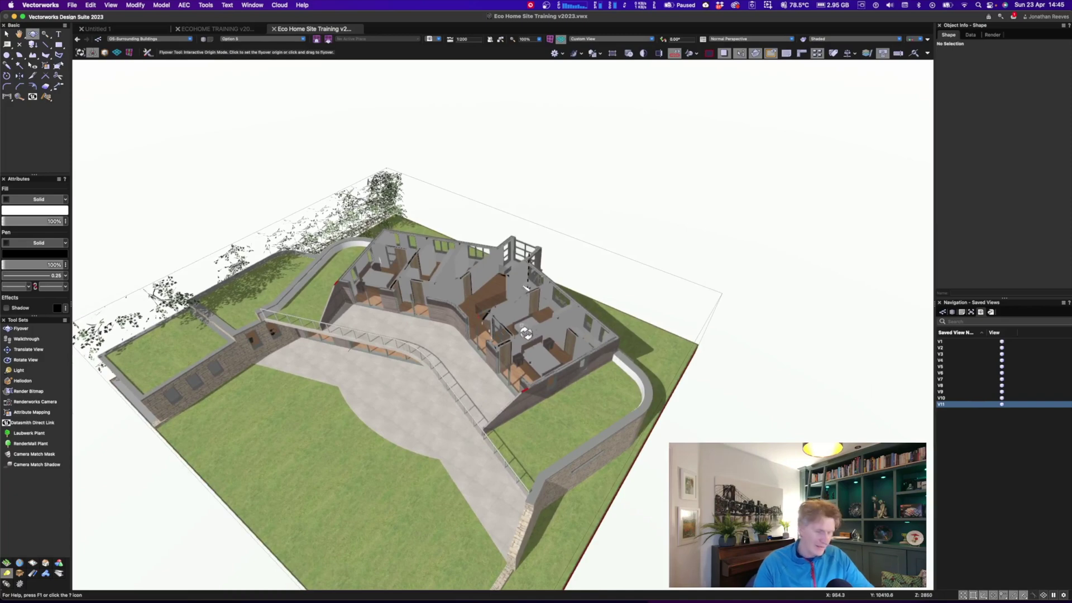
pyautogui.moveTo(476, 292)
pyautogui.mouseDown()
pyautogui.moveTo(482, 309)
pyautogui.moveTo(494, 291)
pyautogui.moveTo(1038, 458)
pyautogui.mouseUp()
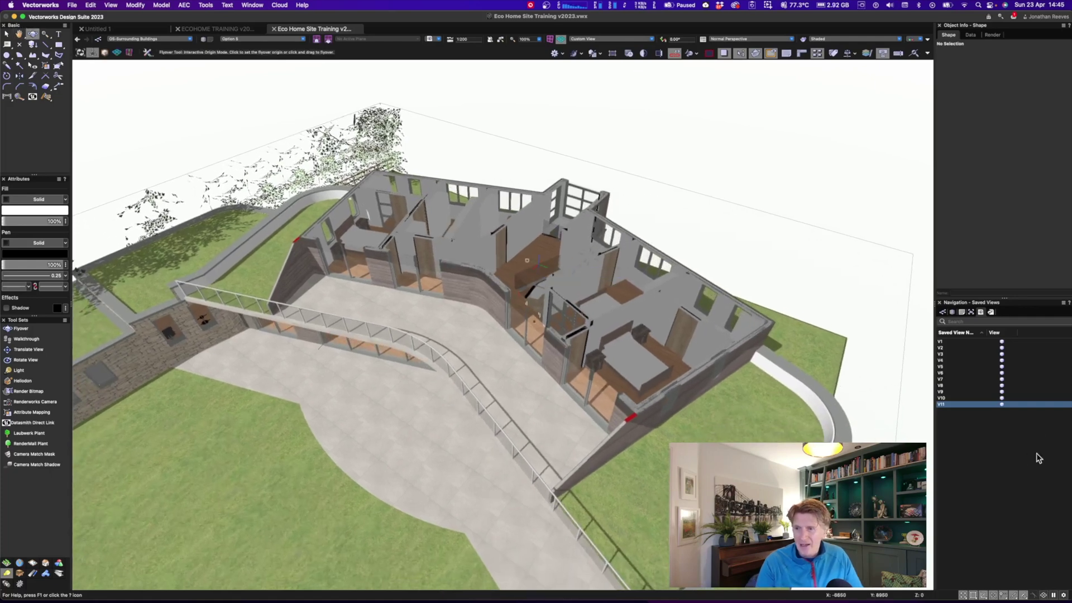
pyautogui.rightClick(967, 423)
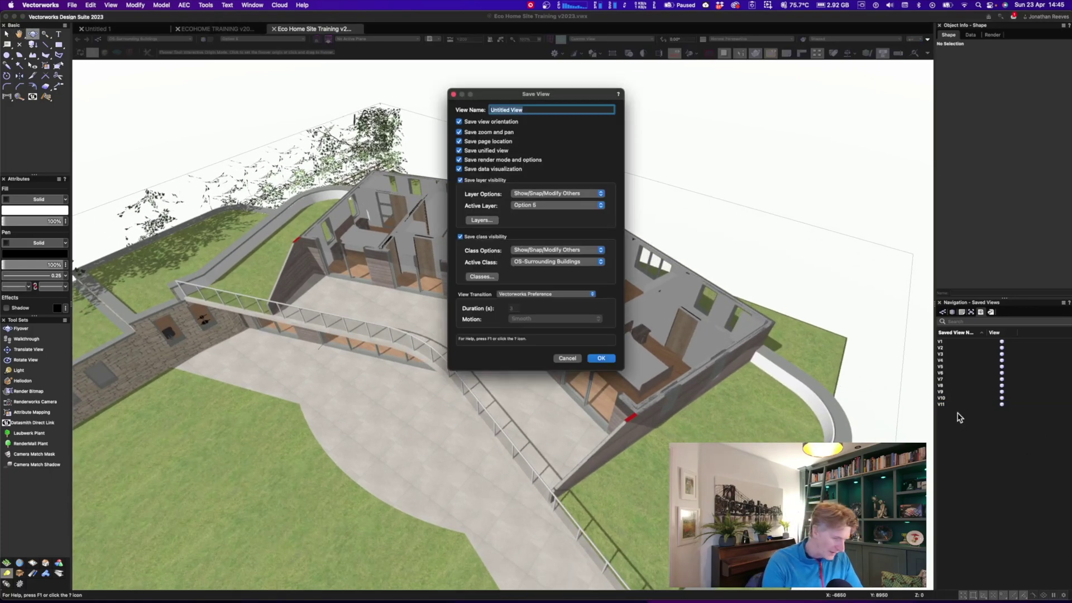
pyautogui.press('Return')
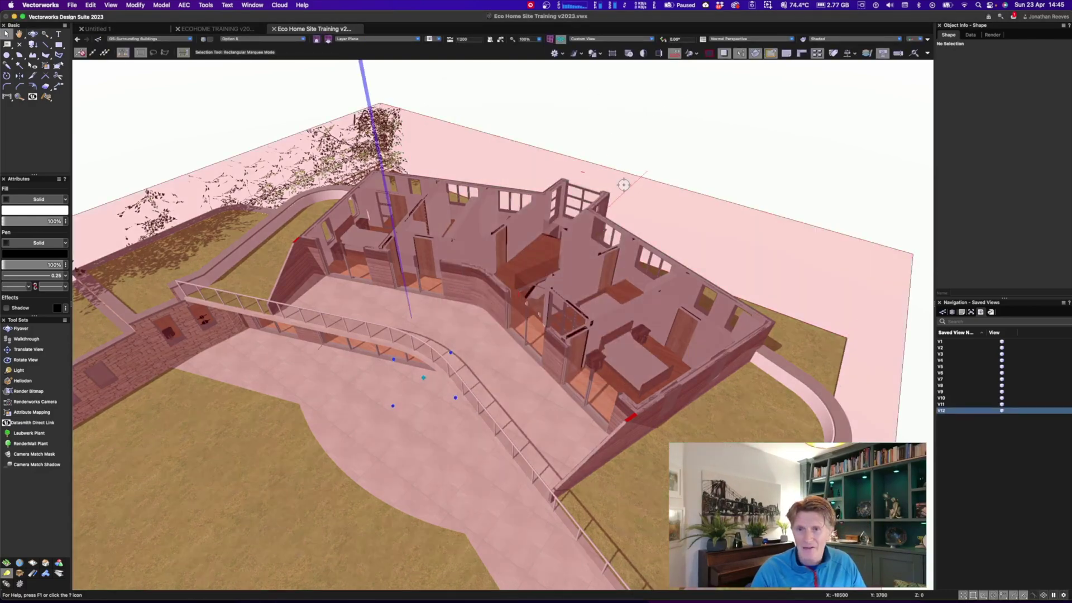
# Lower the Clip Cube's top face to open up the ground floor and save a raised view from the study end as V13
pyautogui.click(630, 179)
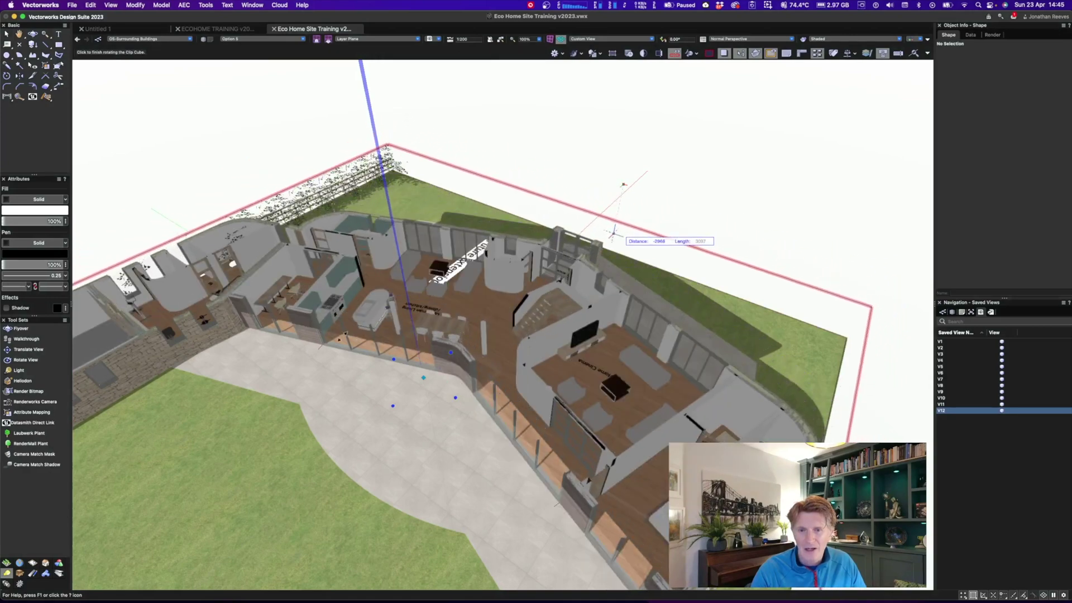
pyautogui.click(614, 231)
pyautogui.keyDown('super'); pyautogui.moveTo(301, 400); pyautogui.dragTo(462, 236, button='middle'); pyautogui.keyUp('super')
pyautogui.keyDown('super'); pyautogui.moveTo(586, 302); pyautogui.dragTo(581, 349, button='middle'); pyautogui.keyUp('super')
pyautogui.rightClick(955, 431)
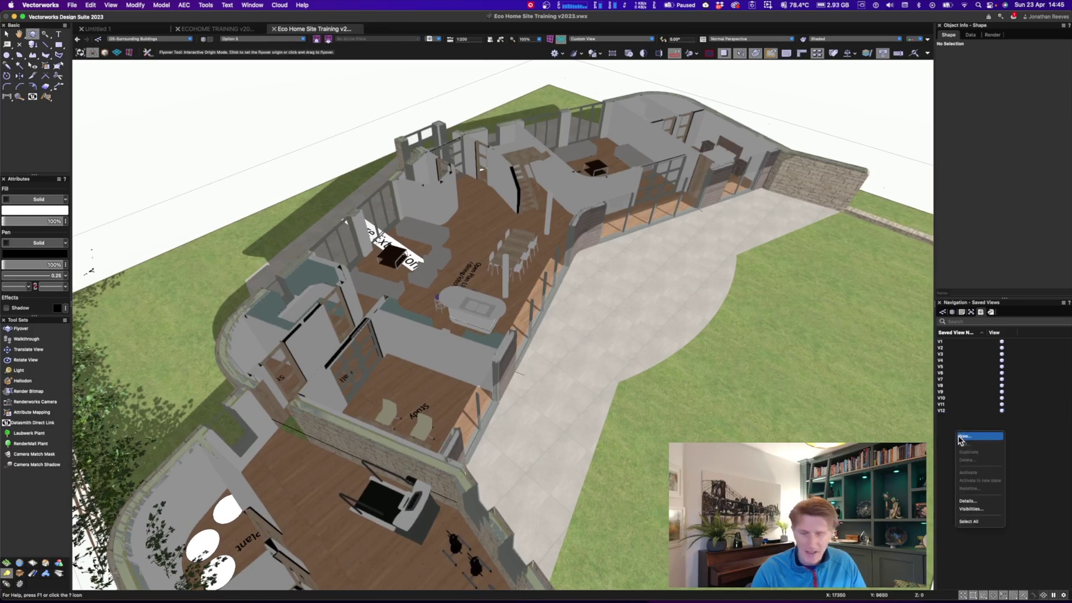
pyautogui.click(975, 436)
pyautogui.write('V13')
pyautogui.press('Return')
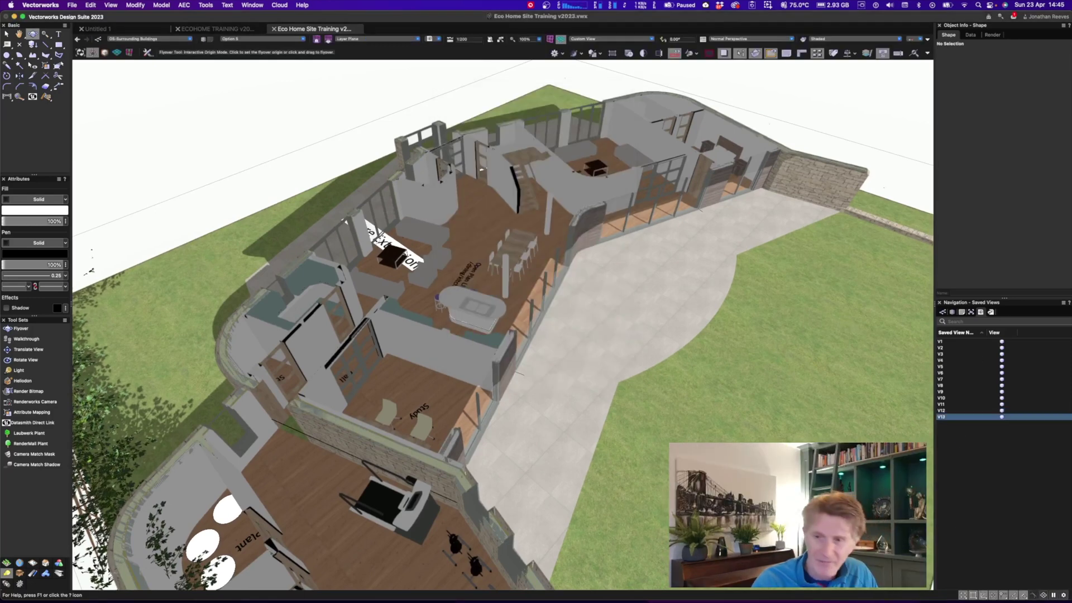
# Recall the saved views V11, V12 and V13 in turn to review the clipped transitions
pyautogui.click(945, 405)
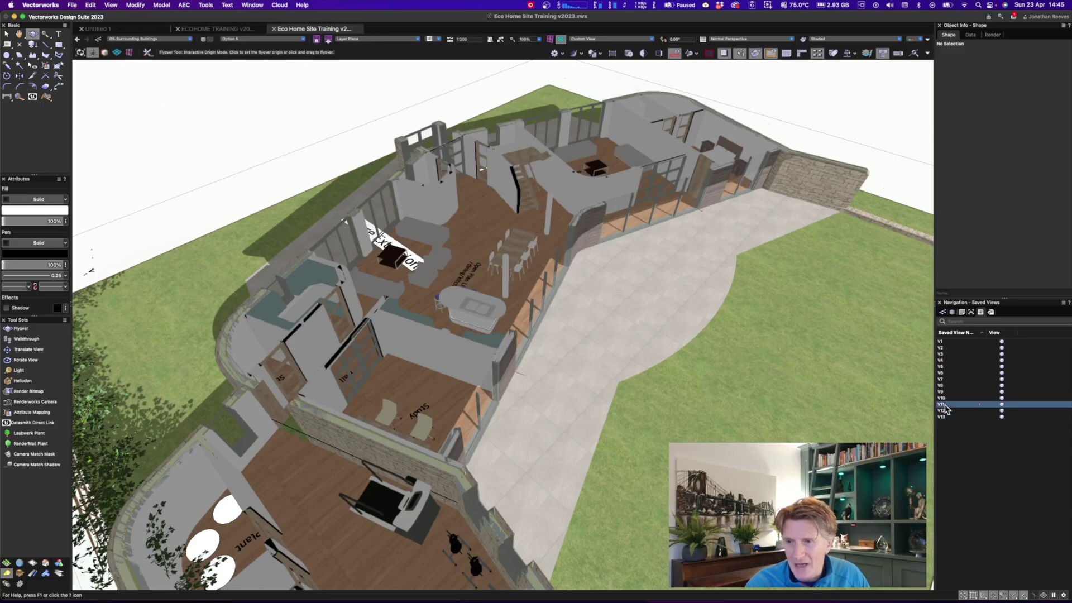
pyautogui.doubleClick(945, 406)
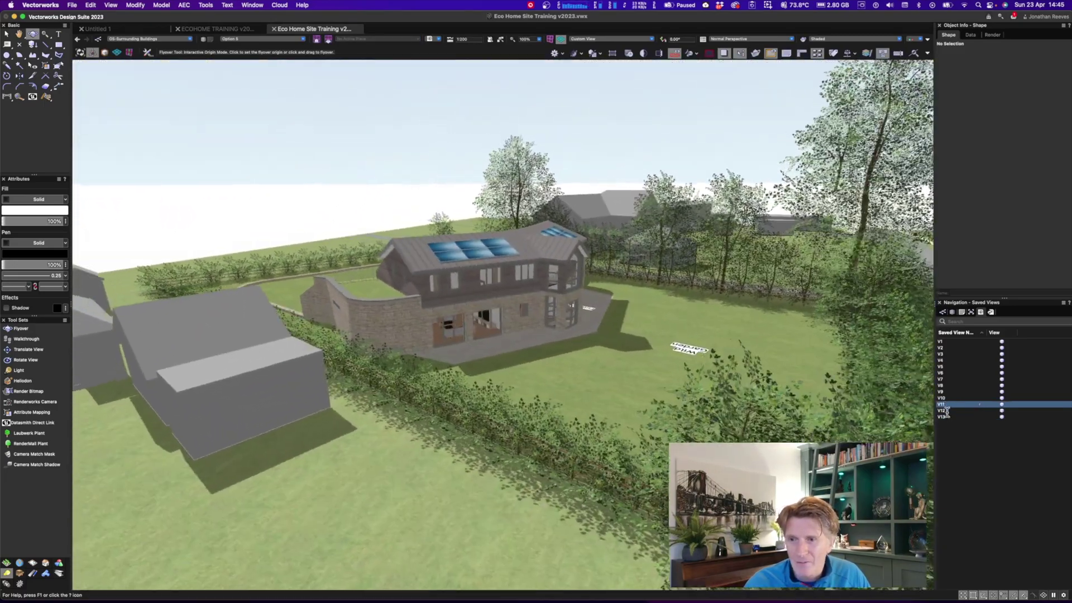
pyautogui.doubleClick(944, 411)
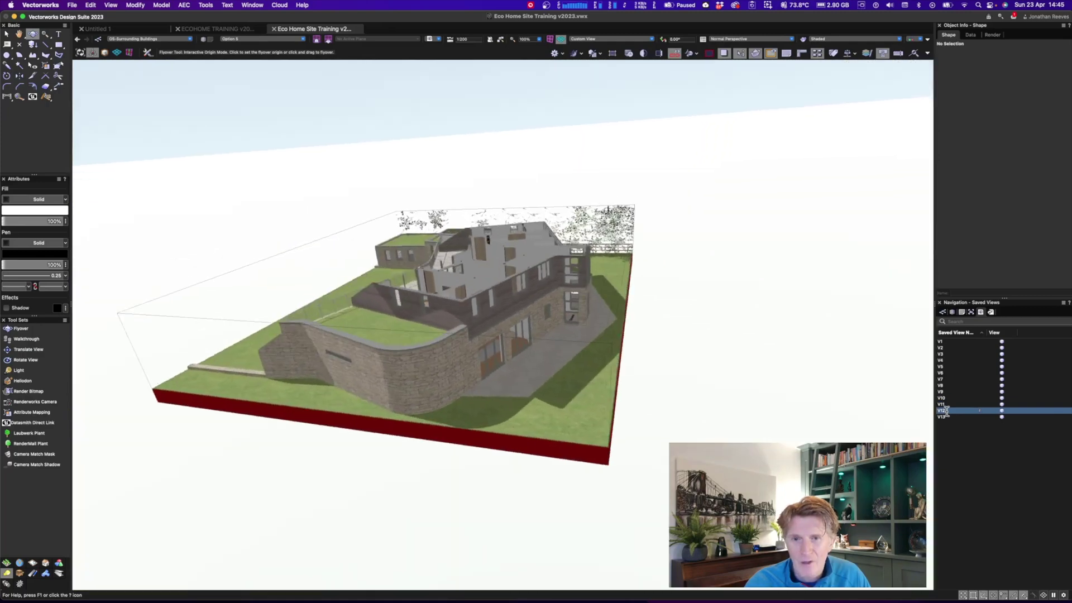
pyautogui.doubleClick(948, 417)
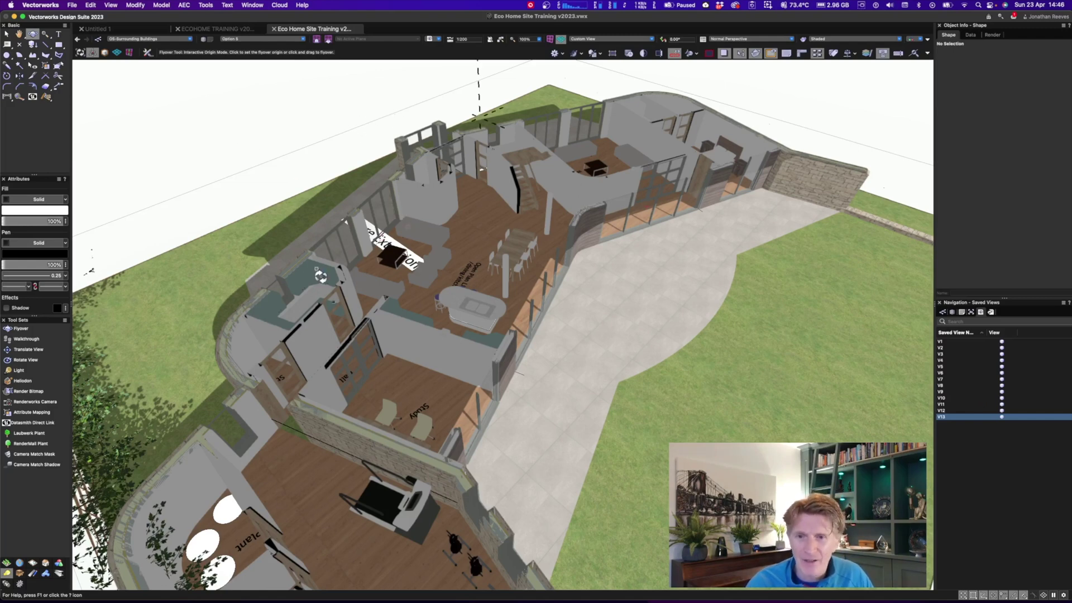
# Switch to the Top/Plan view and place a Renderworks Camera in the upper corner of the wild garden, aimed at the house's projecting entrance
pyautogui.moveTo(451, 403); pyautogui.dragTo(451, 403)
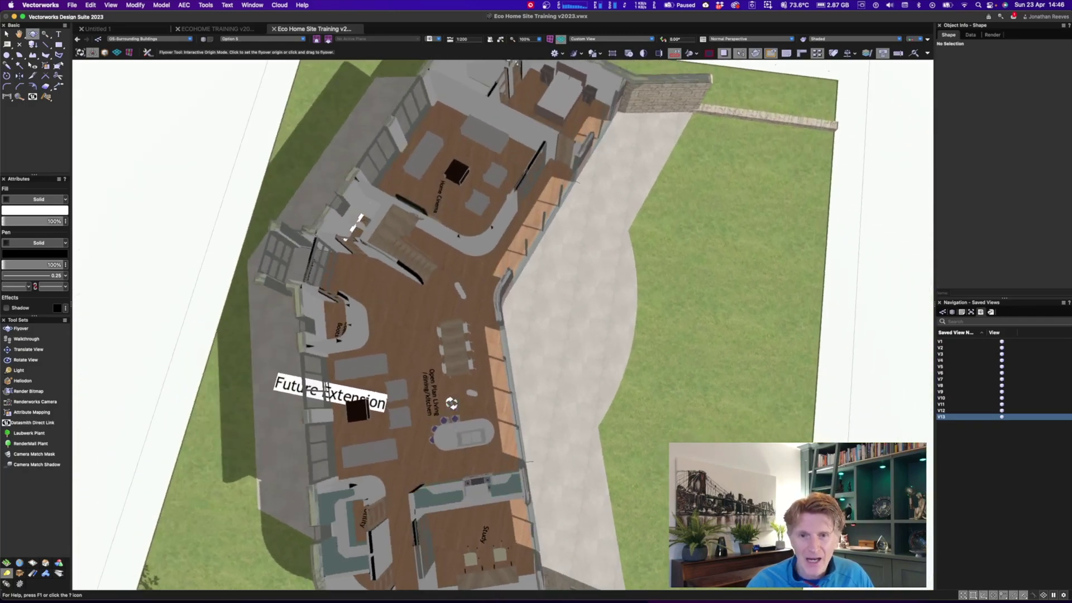
pyautogui.press('KP_5')
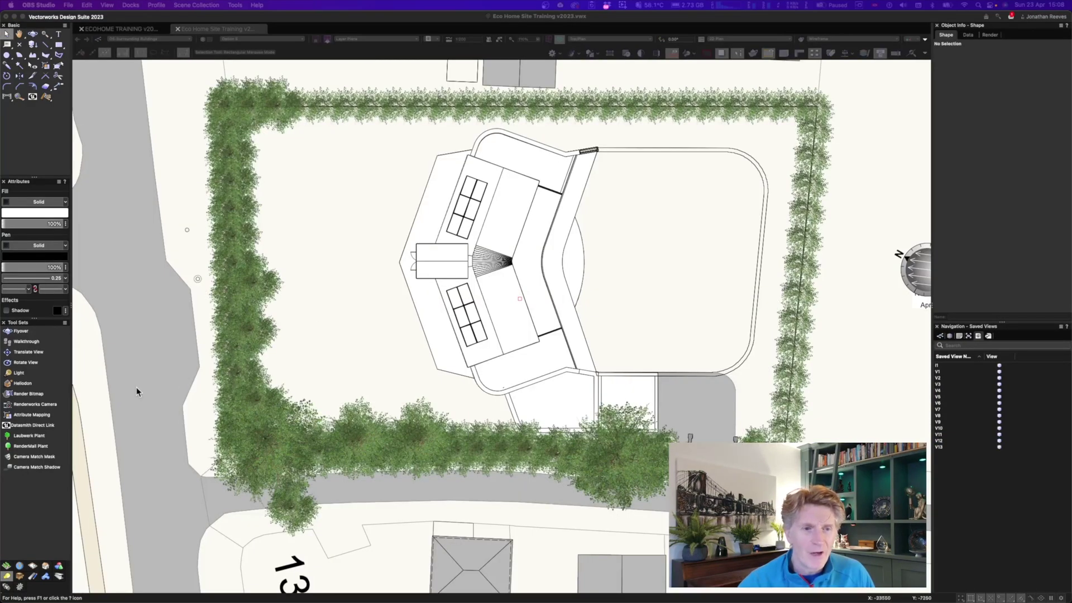
pyautogui.click(38, 406)
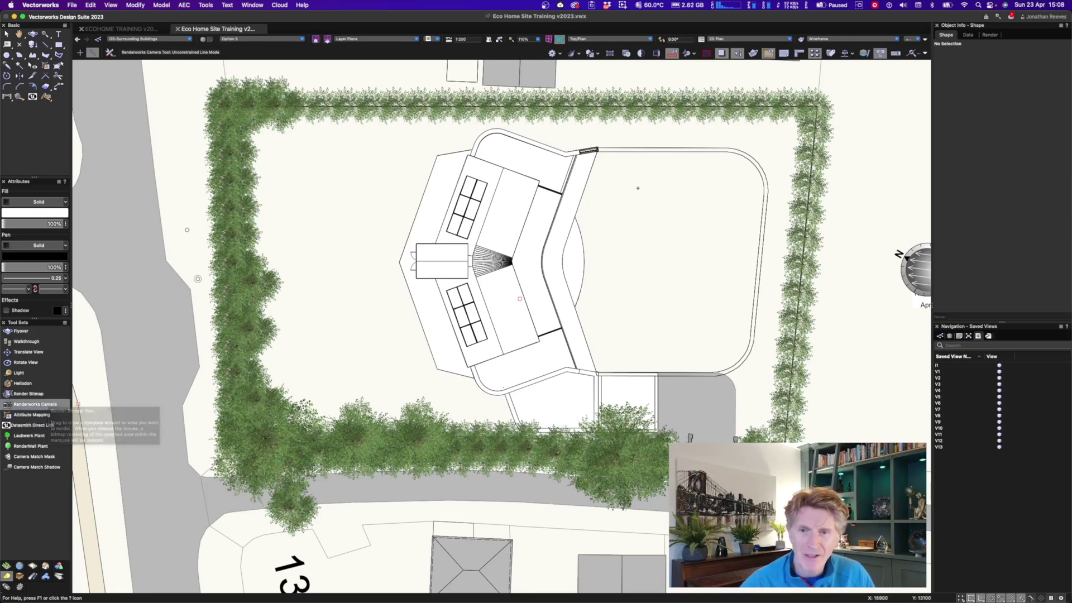
pyautogui.click(279, 150)
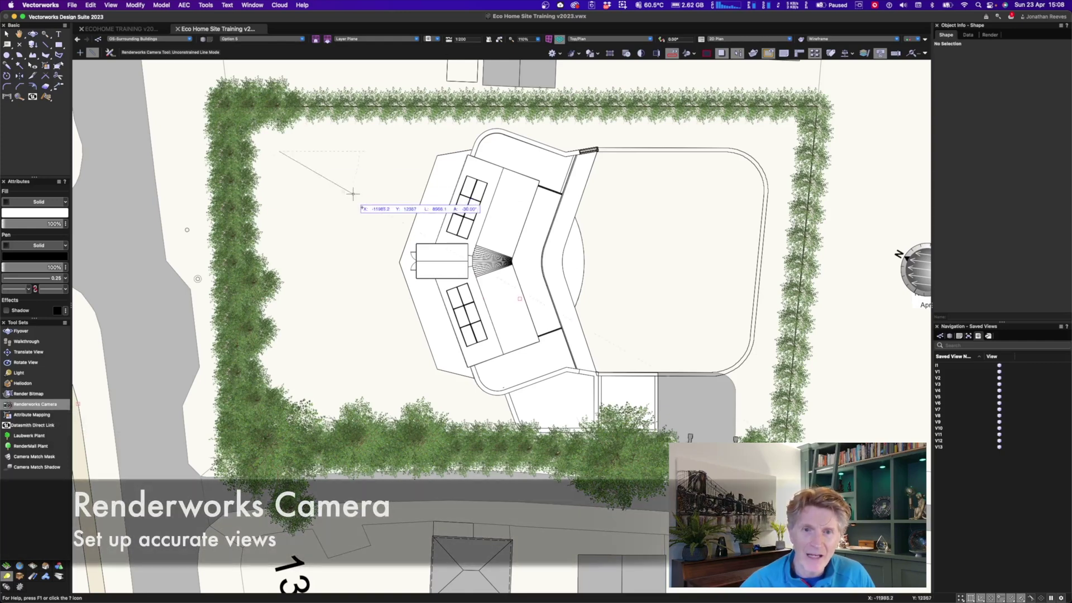
pyautogui.click(463, 262)
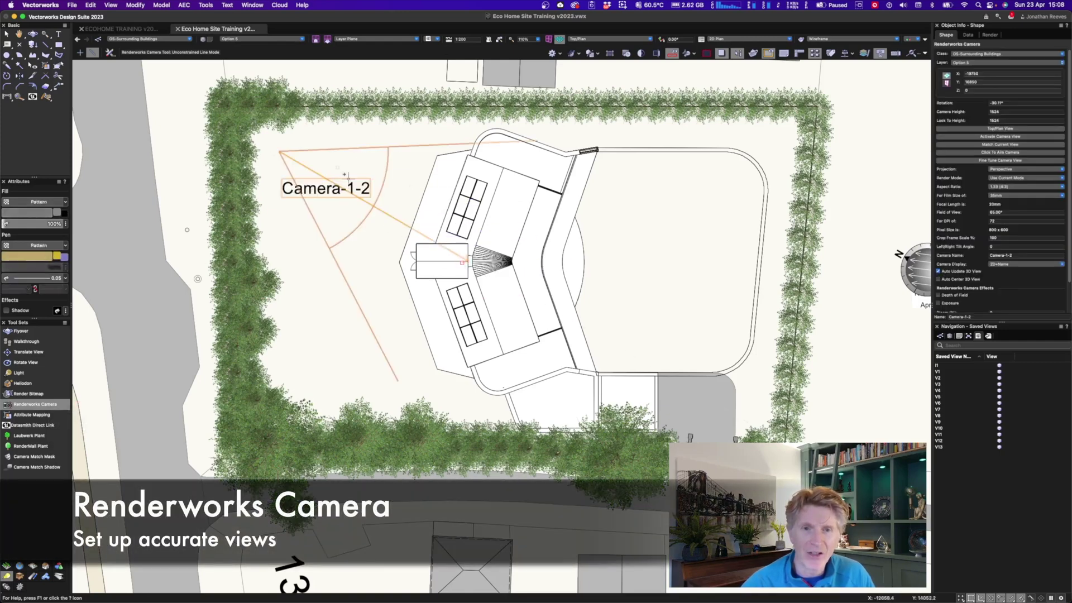
# Widen the camera's viewing cone in plan and set its field of view to 72°
pyautogui.press('x')
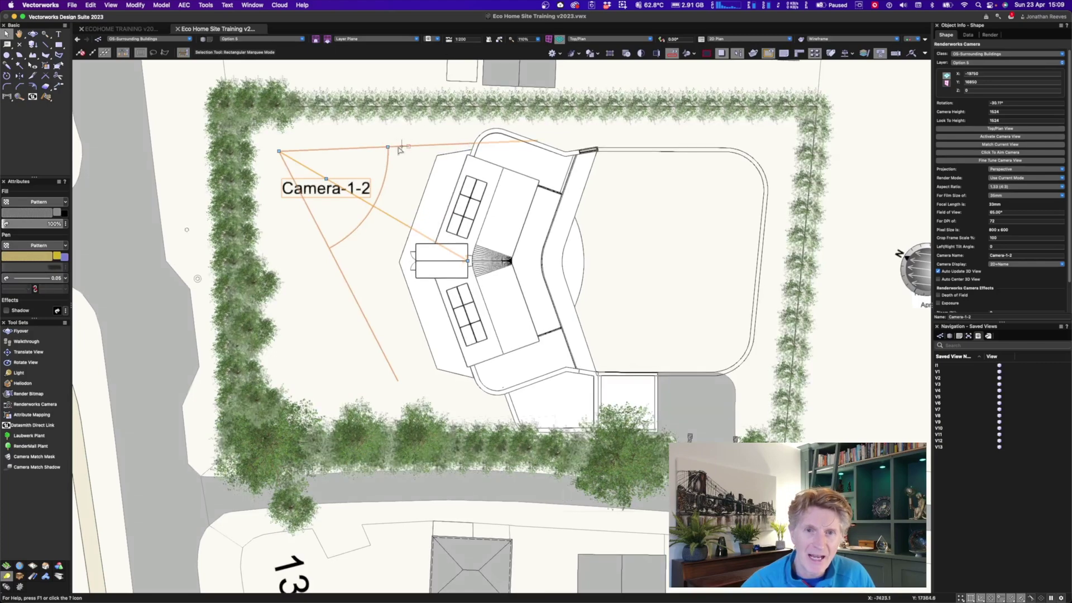
pyautogui.moveTo(387, 148); pyautogui.dragTo(417, 133)
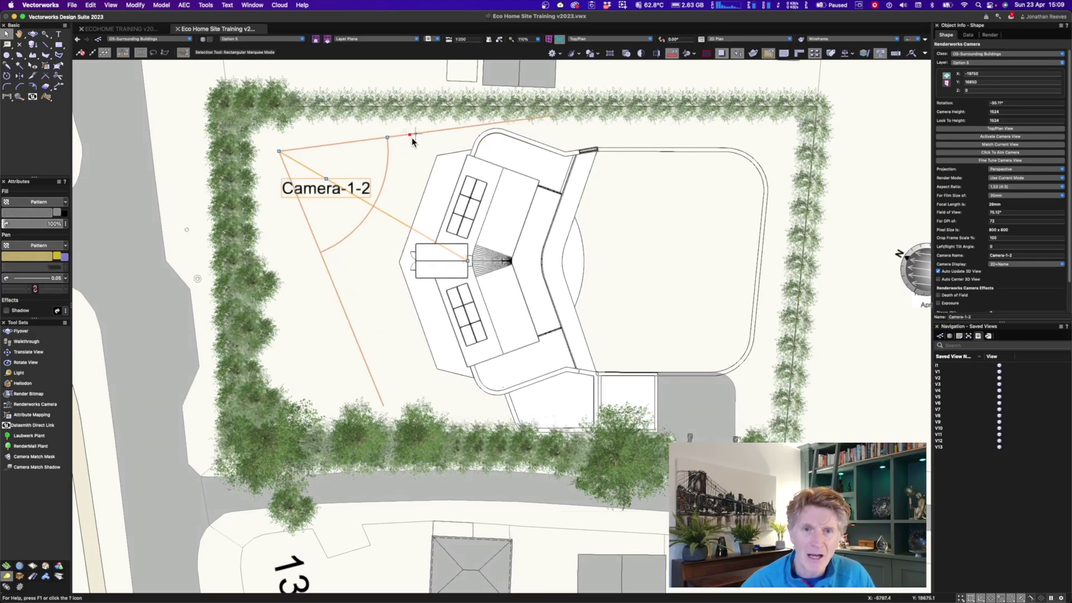
pyautogui.click(997, 212)
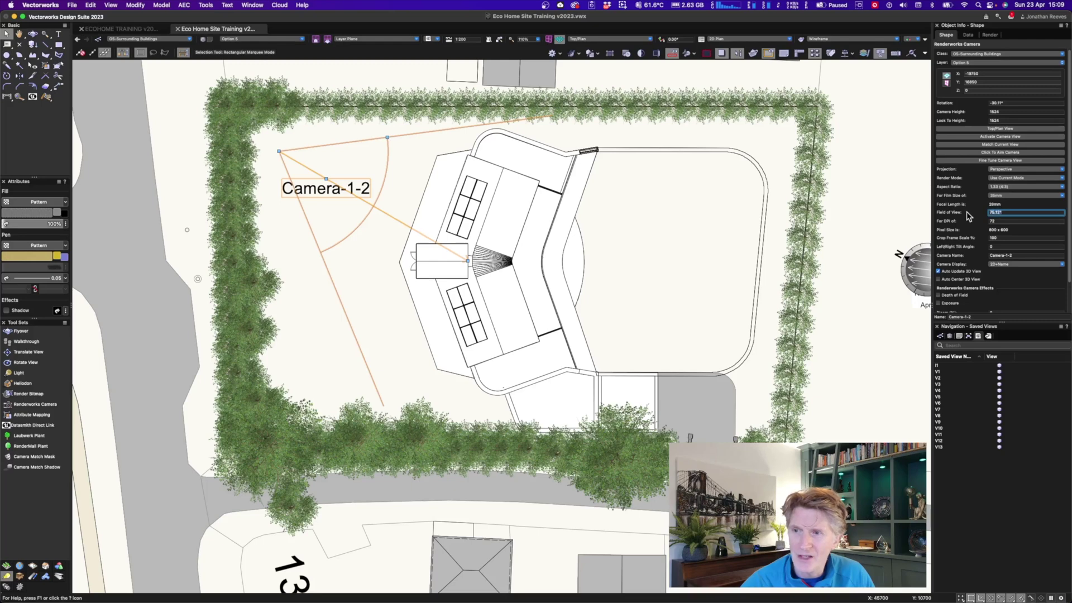
pyautogui.write('72')
pyautogui.press('Return')
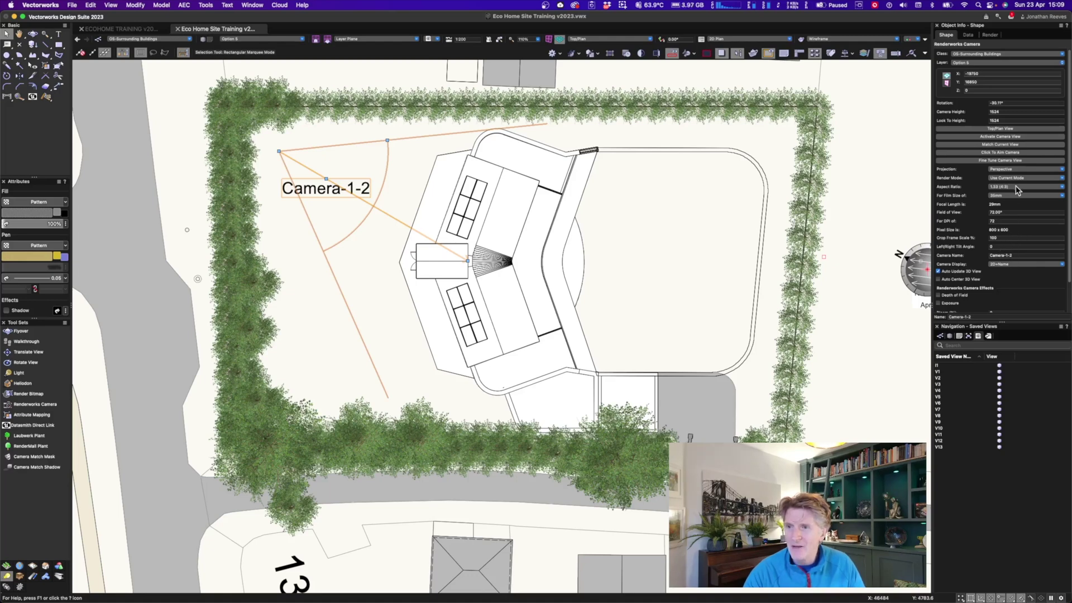
# Activate the Renderworks Camera's 3D view of the house, render it in Shaded mode and deselect the camera
pyautogui.click(1008, 196)
pyautogui.click(1003, 211)
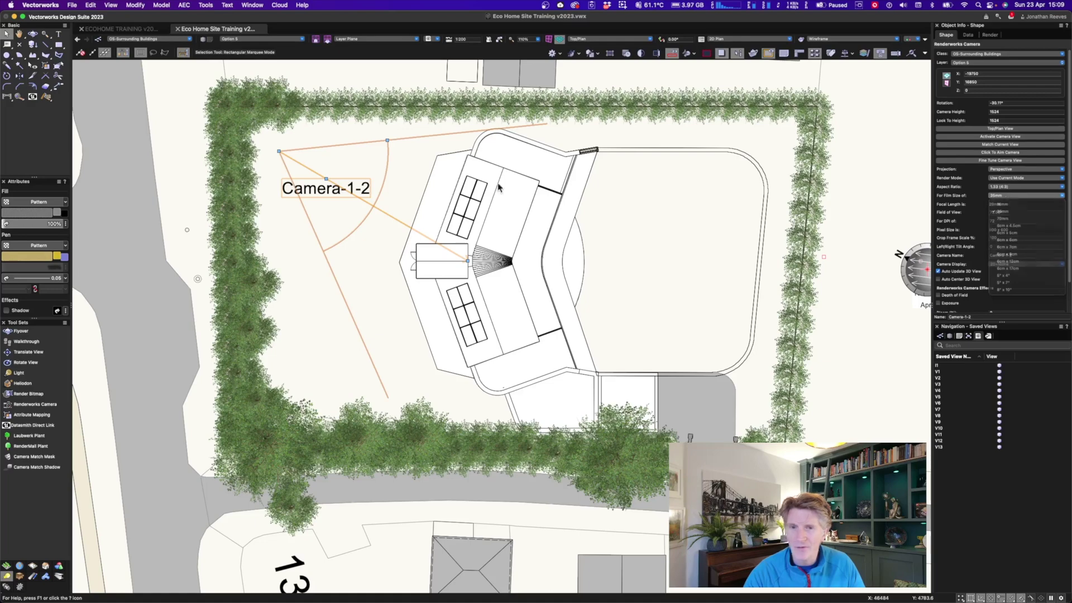
pyautogui.doubleClick(308, 170)
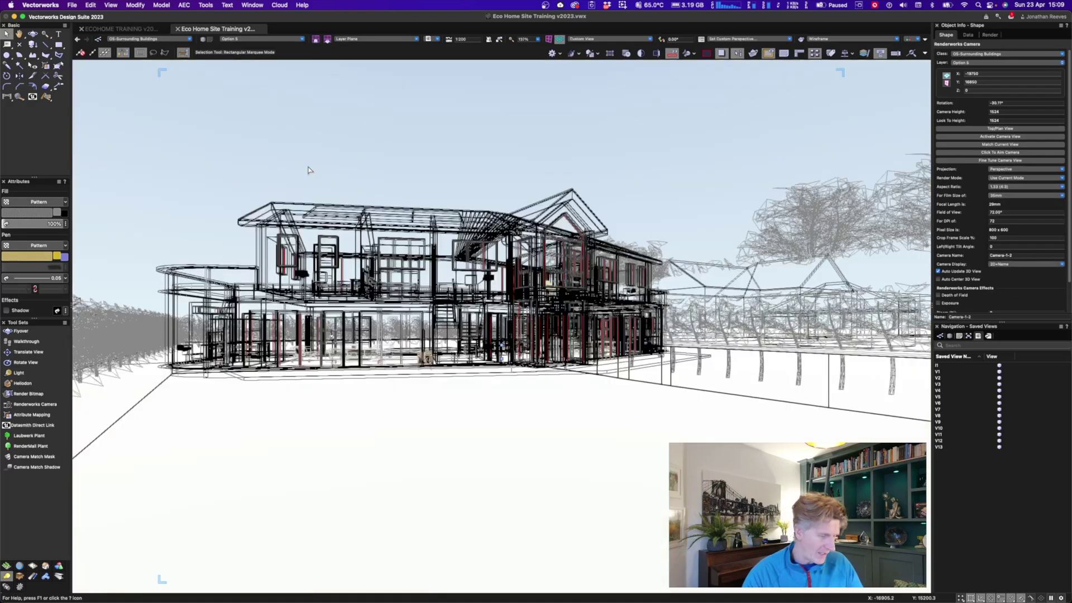
pyautogui.click(858, 39)
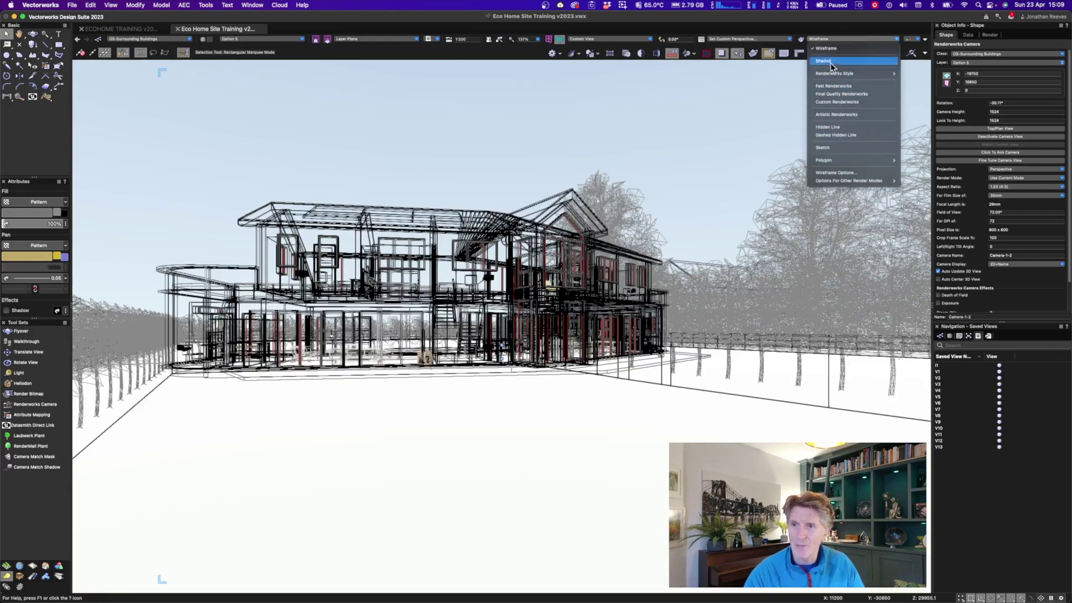
pyautogui.click(829, 61)
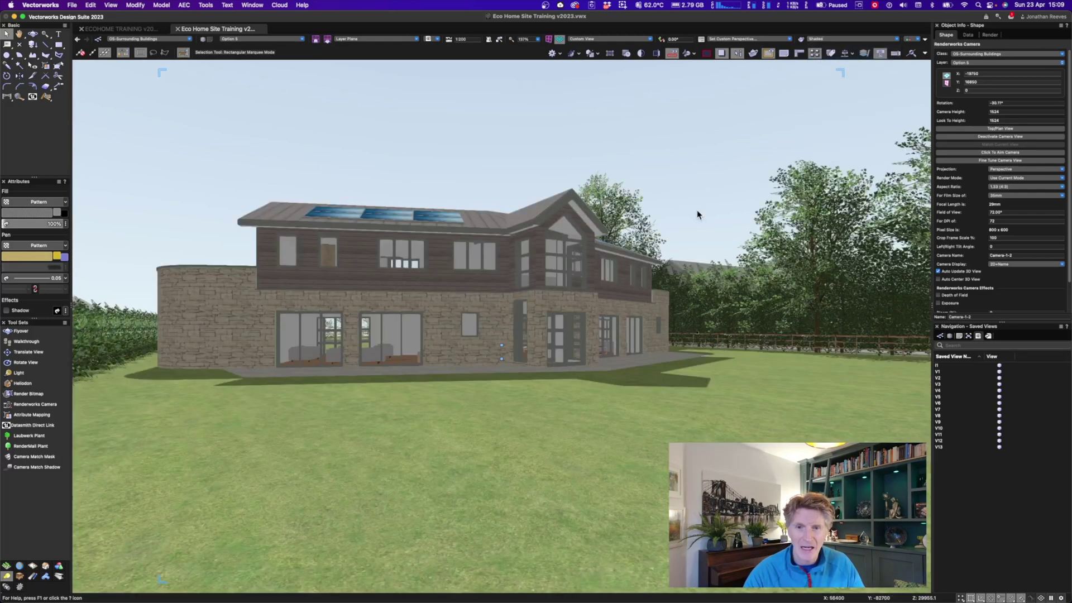
pyautogui.click(686, 221)
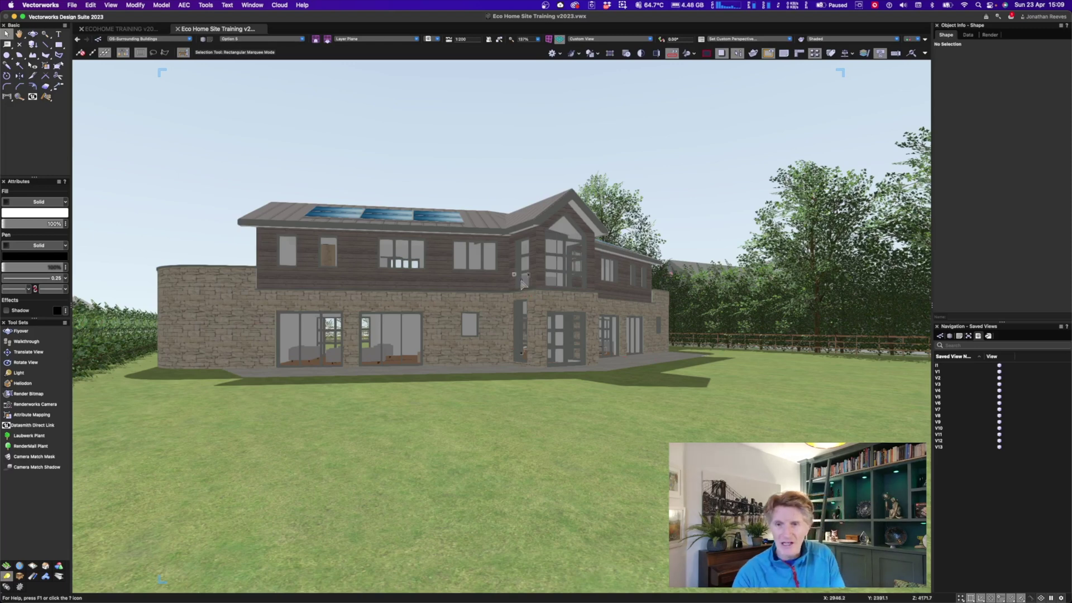
# Save the shaded camera view across the lawn as a new saved view named E1
pyautogui.click(26, 341)
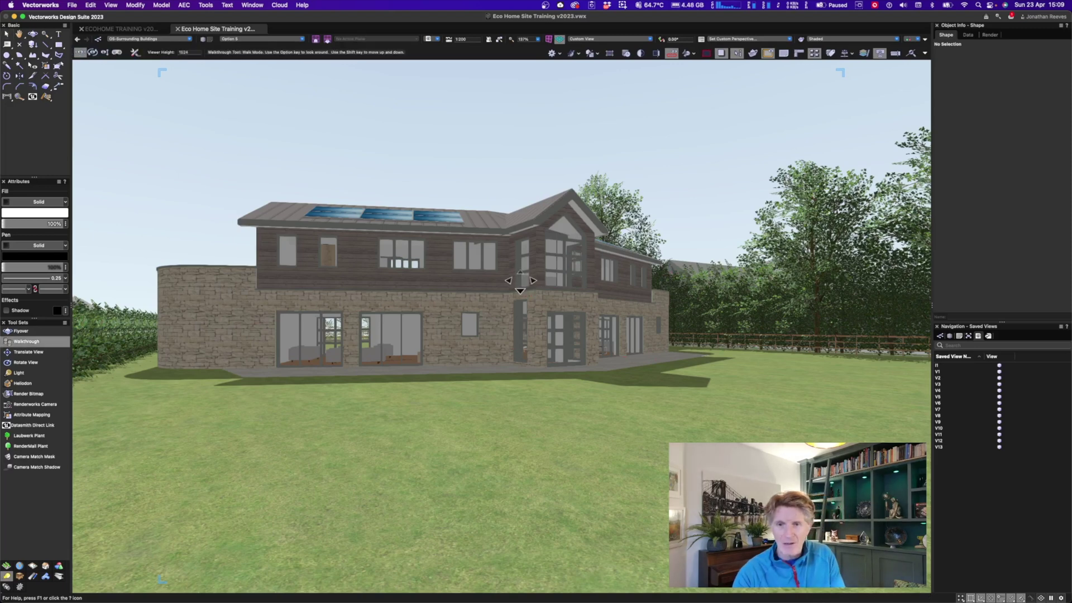
pyautogui.rightClick(966, 483)
pyautogui.click(971, 481)
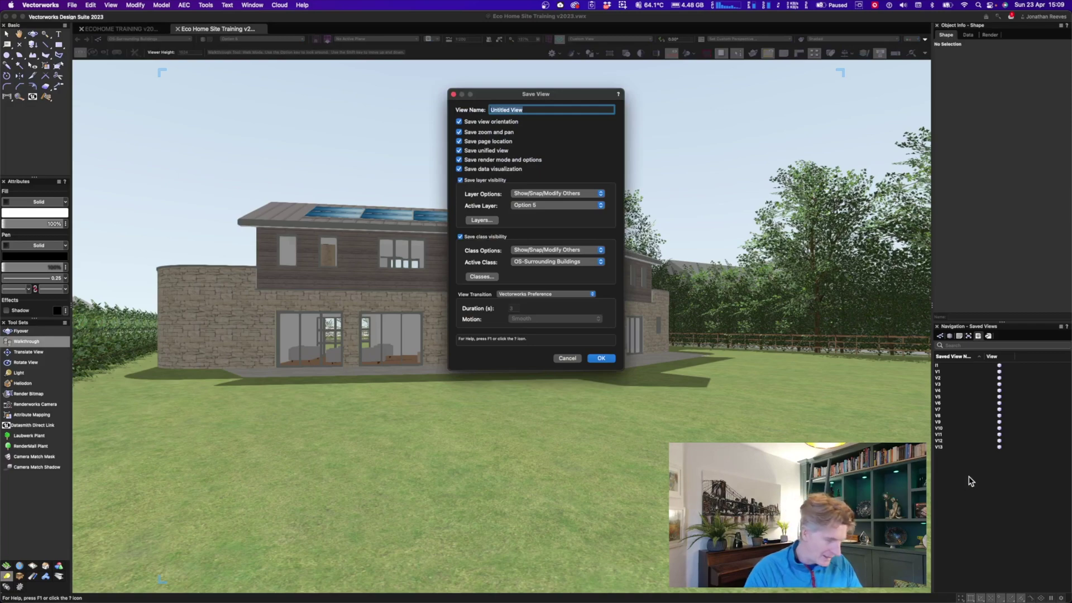
pyautogui.write('E')
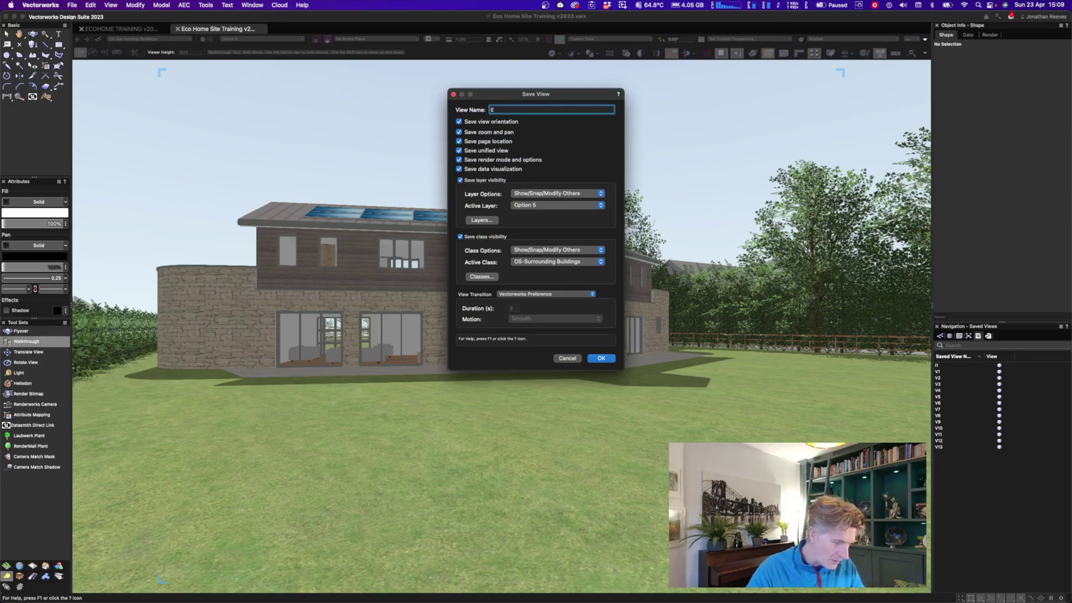
pyautogui.write('1')
pyautogui.press('Return')
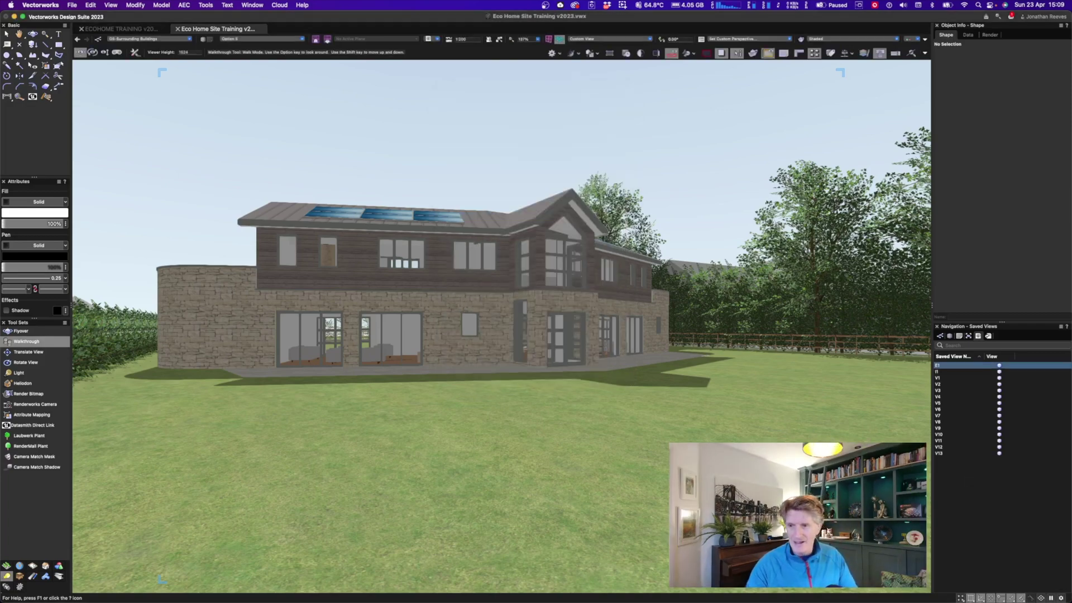
# Walk up to the sliding doors on the stone facade with the Walkthrough tool and save the view as E2
pyautogui.moveTo(498, 426); pyautogui.dragTo(911, 416)
pyautogui.rightClick(965, 483)
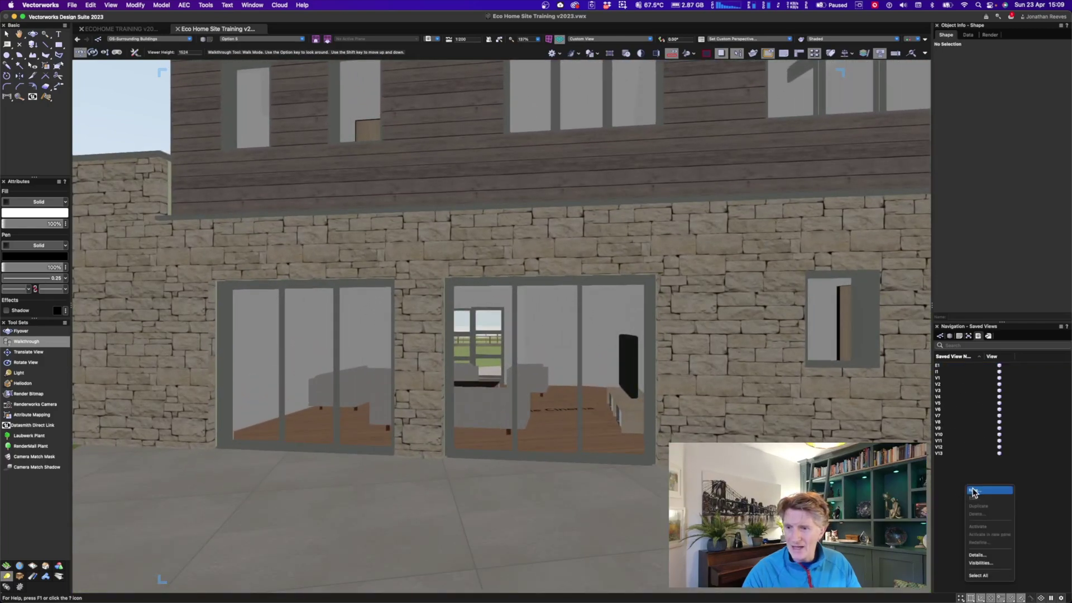
pyautogui.click(975, 493)
pyautogui.write('E')
pyautogui.press('Return')
# Walk forward through the open-plan living and dining space towards the kitchen island
pyautogui.moveTo(536, 451)
pyautogui.mouseDown()
pyautogui.moveTo(541, 408)
pyautogui.moveTo(412, 438)
pyautogui.moveTo(621, 441)
pyautogui.mouseUp()
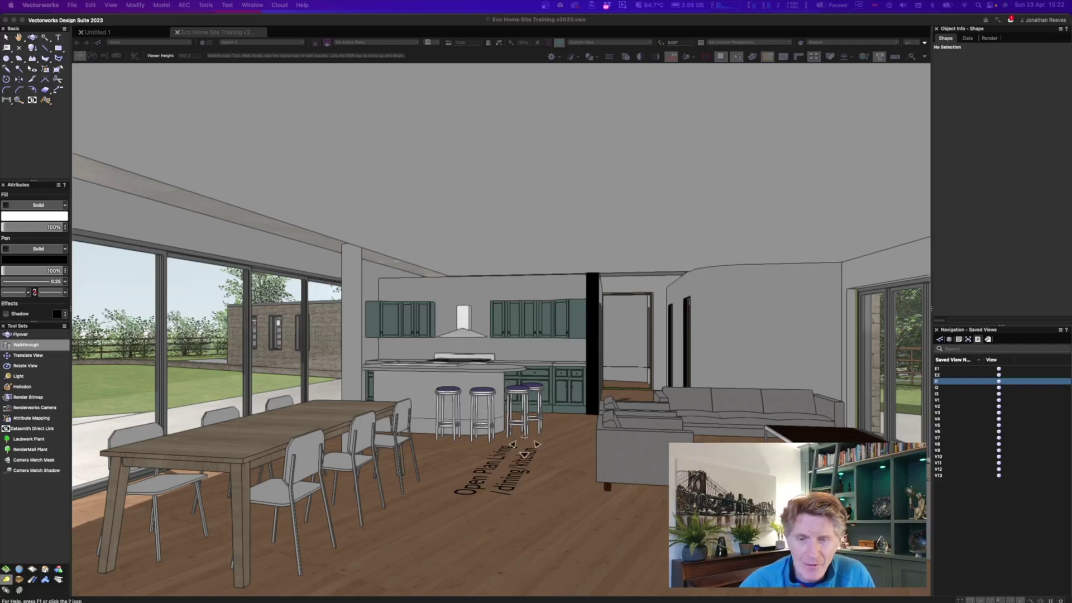
pyautogui.click(494, 440)
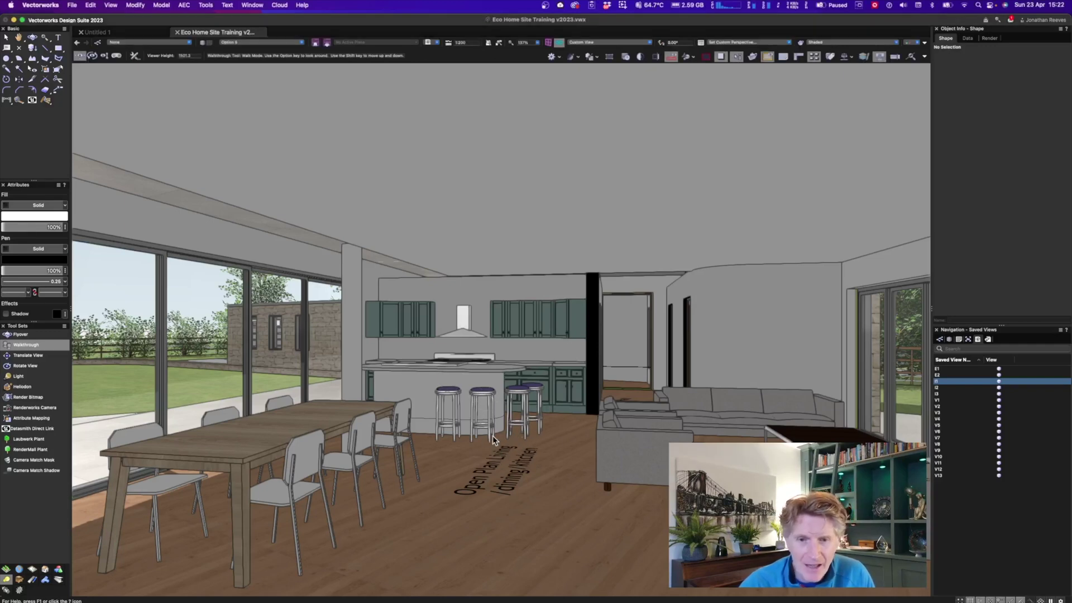
pyautogui.moveTo(422, 410); pyautogui.dragTo(703, 135)
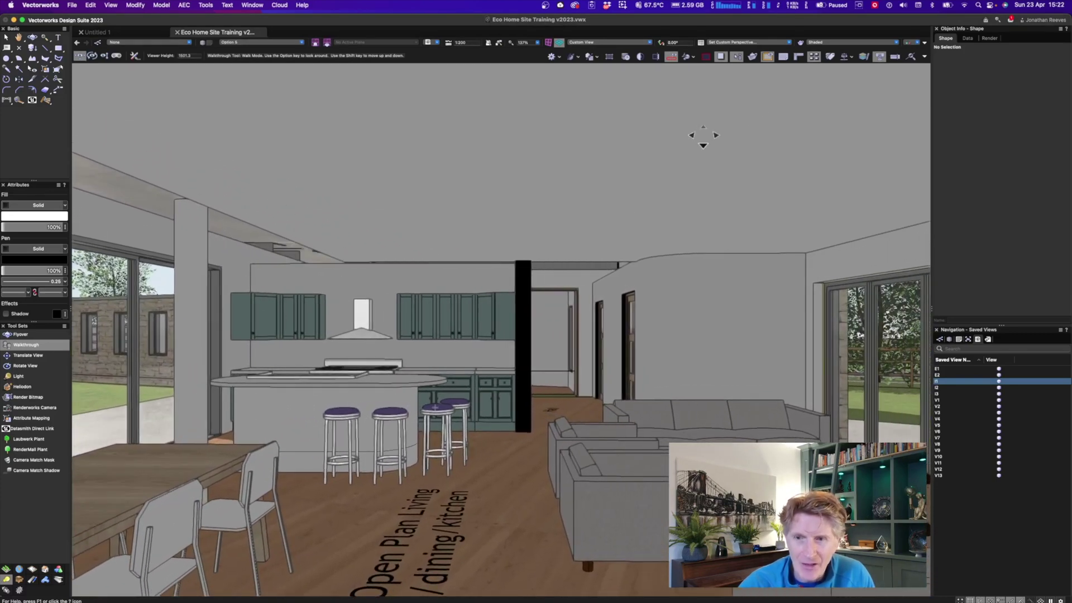
# Review the Draw edges setting in the Shaded Options and accept the options with edges switched on
pyautogui.click(824, 43)
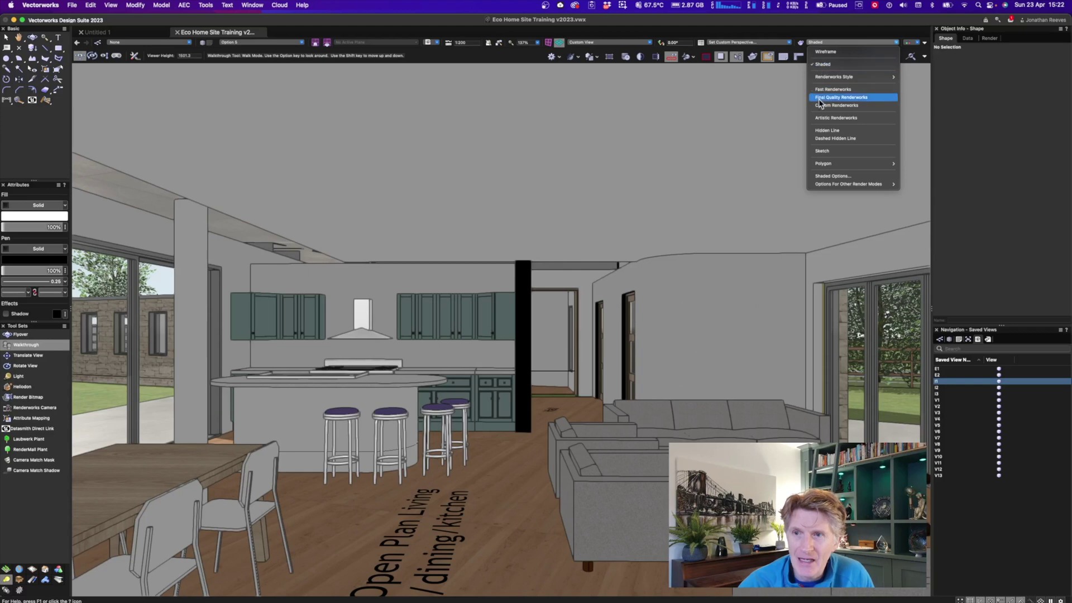
pyautogui.click(819, 176)
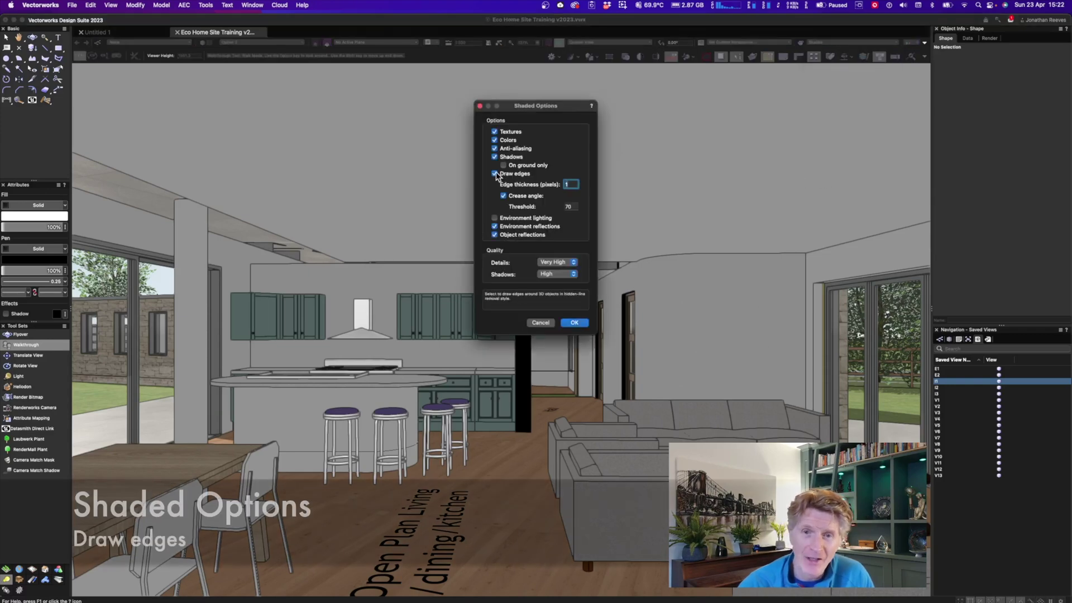
pyautogui.click(494, 173)
pyautogui.click(495, 174)
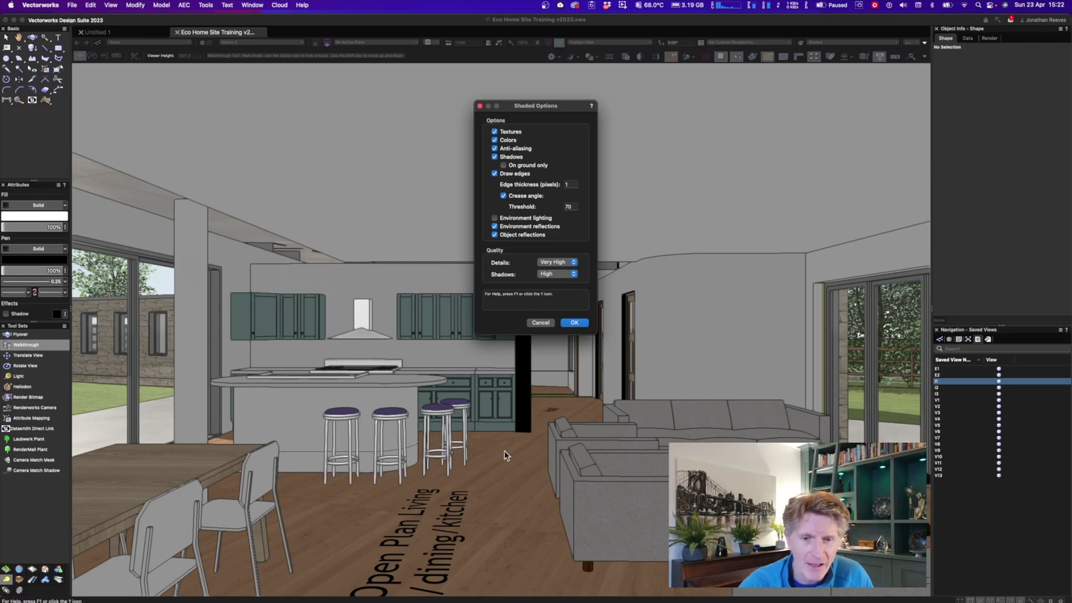
pyautogui.click(575, 322)
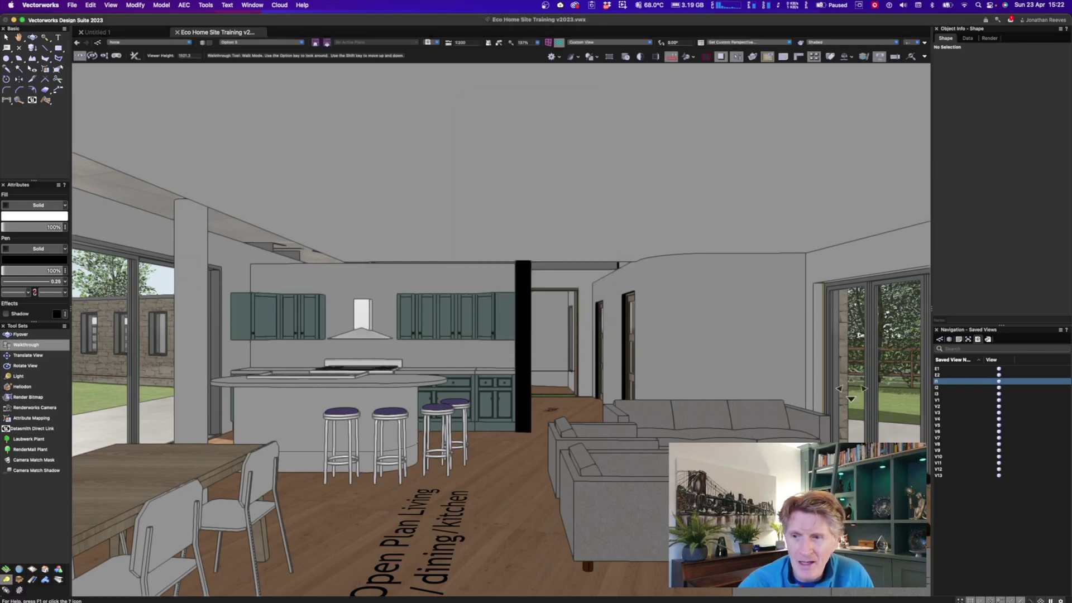
# Recall interior views I2 and I3, walk and look around to face the living area's two sliding doors, and save the view as I4
pyautogui.click(946, 388)
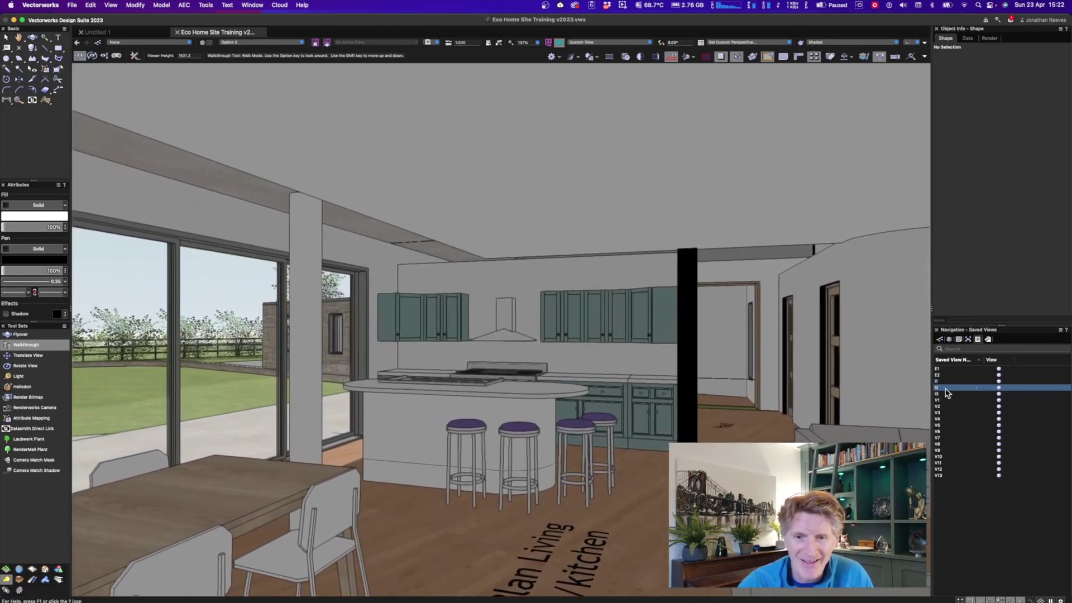
pyautogui.click(942, 395)
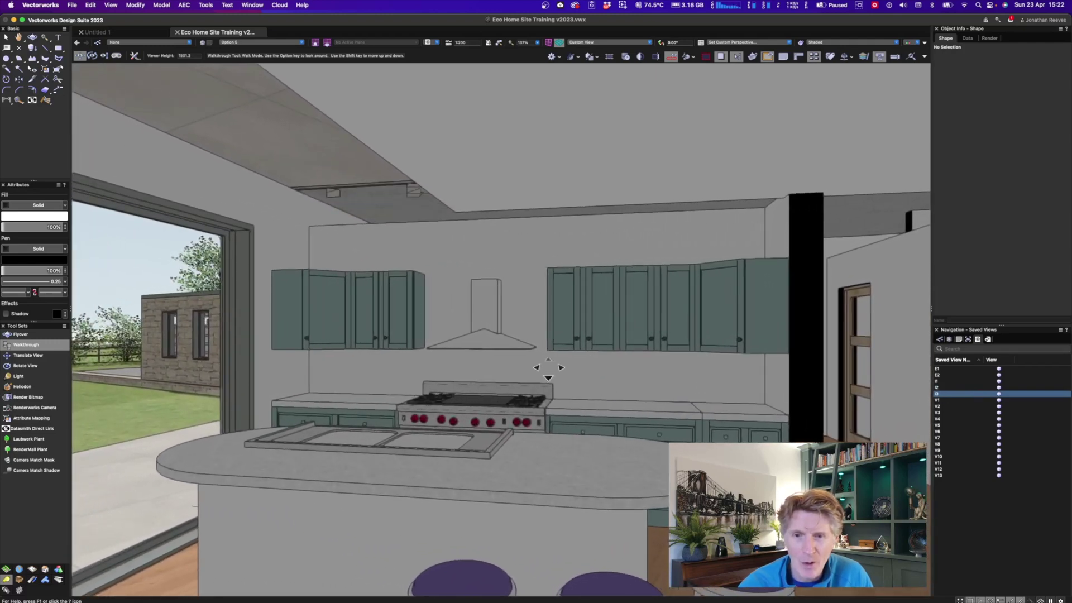
pyautogui.keyDown('shift'); pyautogui.moveTo(548, 368); pyautogui.dragTo(647, 351, button='middle'); pyautogui.keyUp('shift')
pyautogui.moveTo(646, 352); pyautogui.dragTo(798, 363)
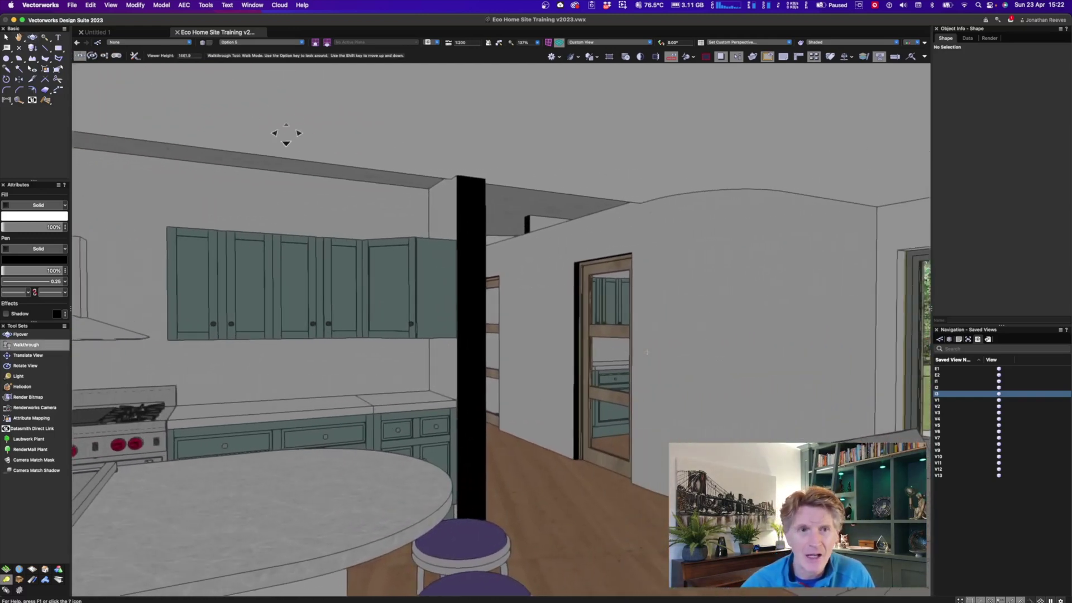
pyautogui.click(93, 55)
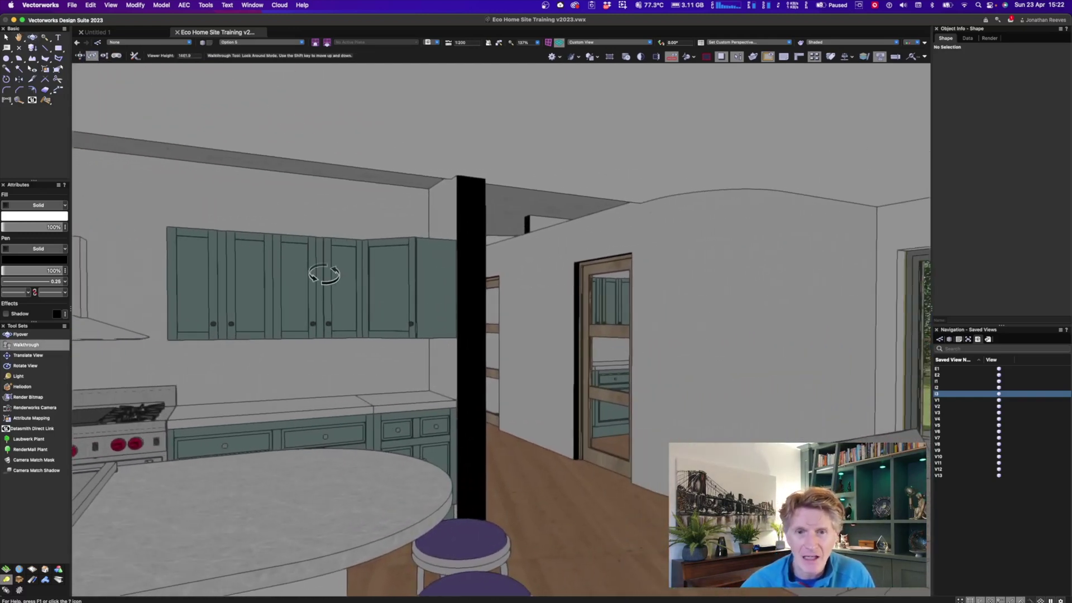
pyautogui.moveTo(572, 366); pyautogui.dragTo(611, 352)
pyautogui.rightClick(962, 493)
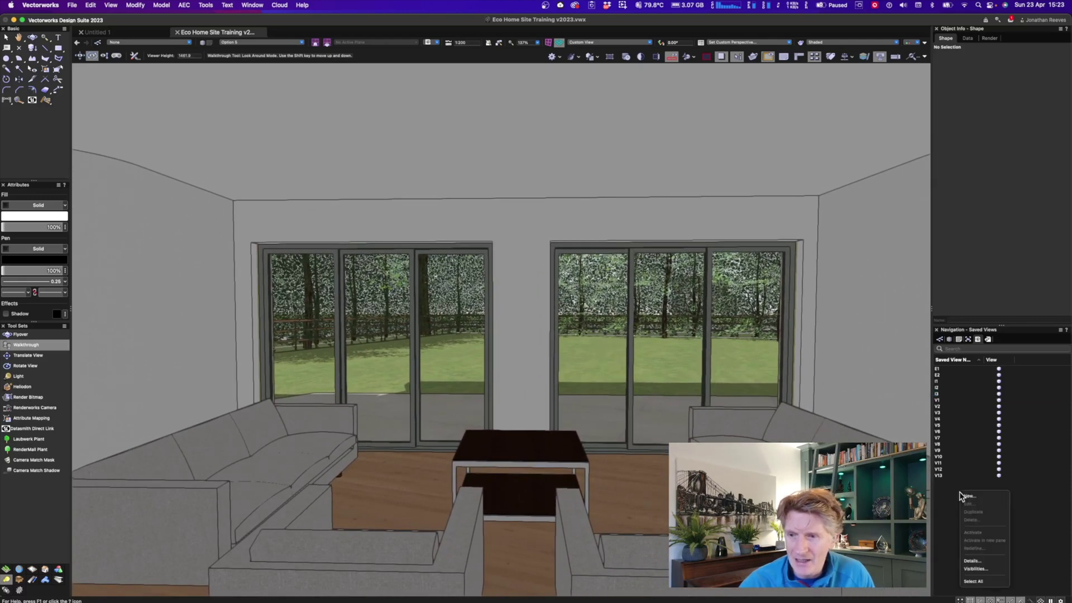
pyautogui.click(964, 497)
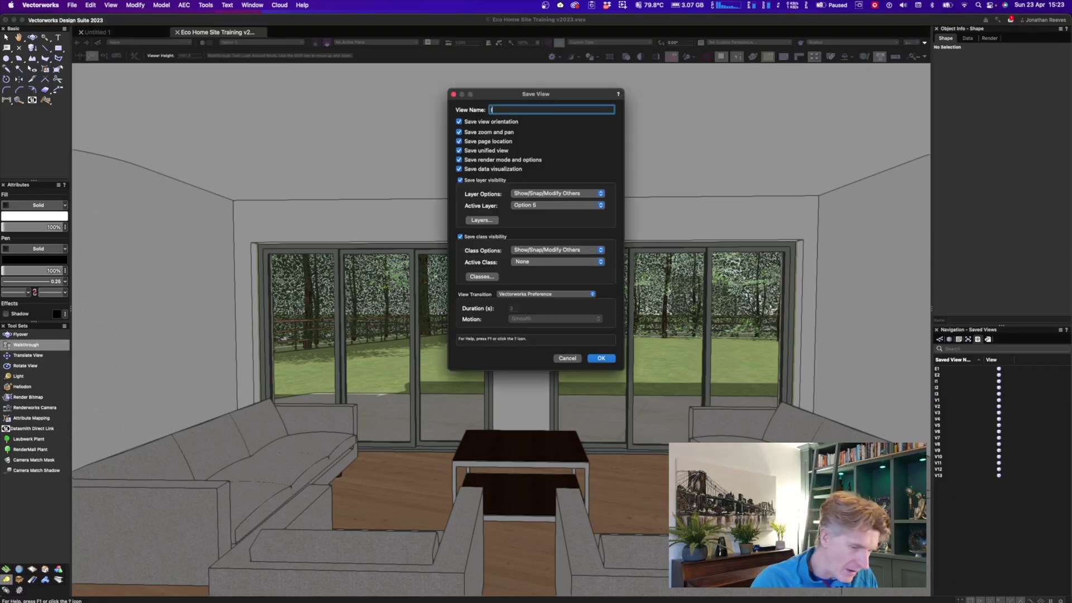
pyautogui.write('I4')
pyautogui.press('Return')
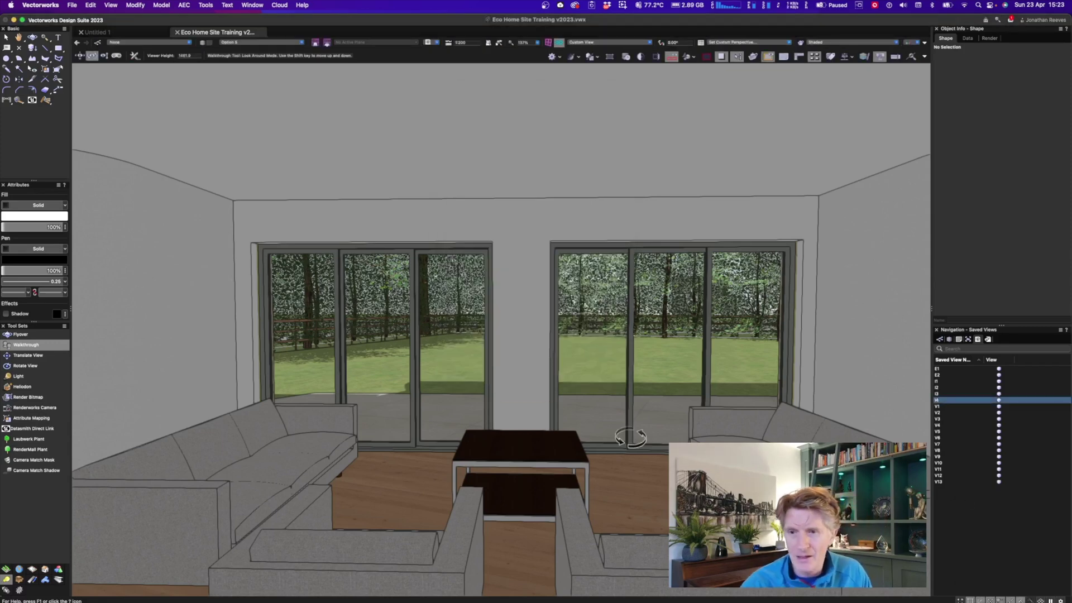
# Look around from the living area to face the timber staircase and save the view as I5
pyautogui.rightClick(558, 400)
pyautogui.press('Escape')
pyautogui.moveTo(600, 379)
pyautogui.mouseDown()
pyautogui.moveTo(658, 395)
pyautogui.moveTo(619, 386)
pyautogui.moveTo(622, 371)
pyautogui.moveTo(592, 368)
pyautogui.mouseUp()
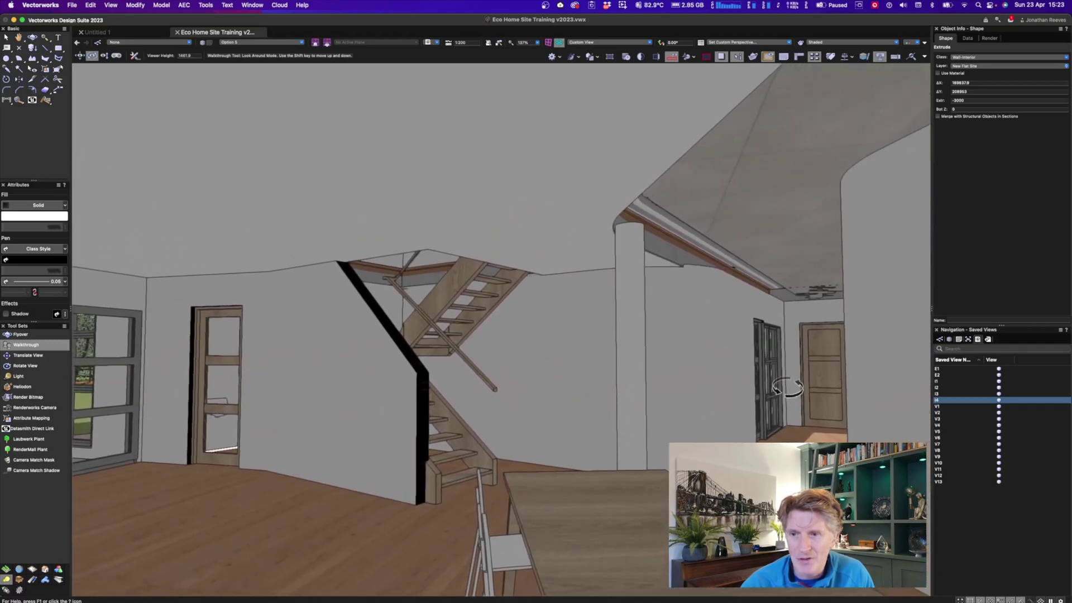
pyautogui.rightClick(970, 515)
pyautogui.click(973, 506)
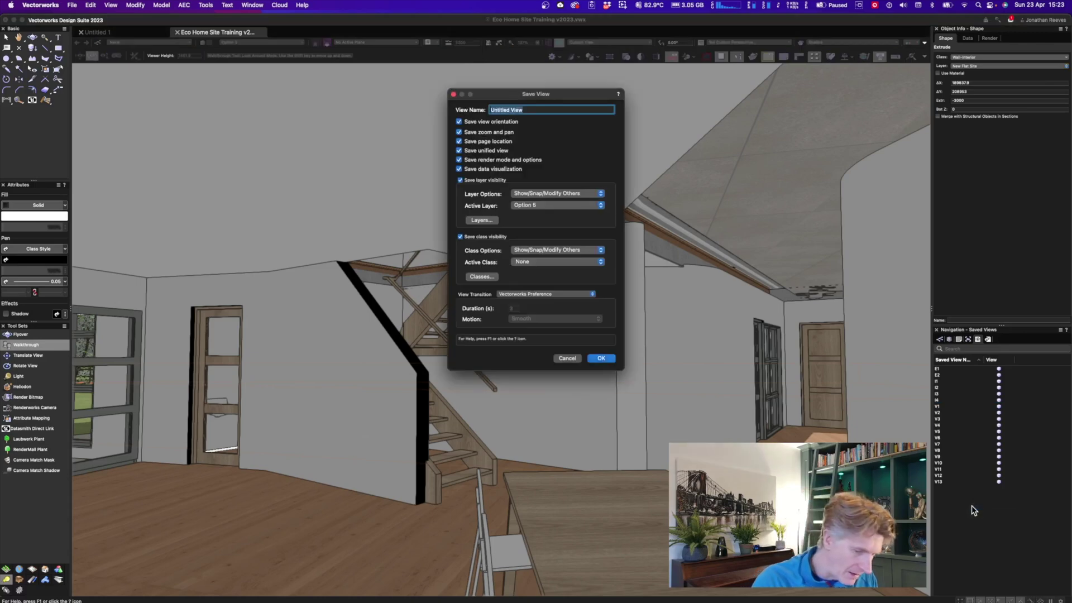
pyautogui.write('I5')
pyautogui.press('Return')
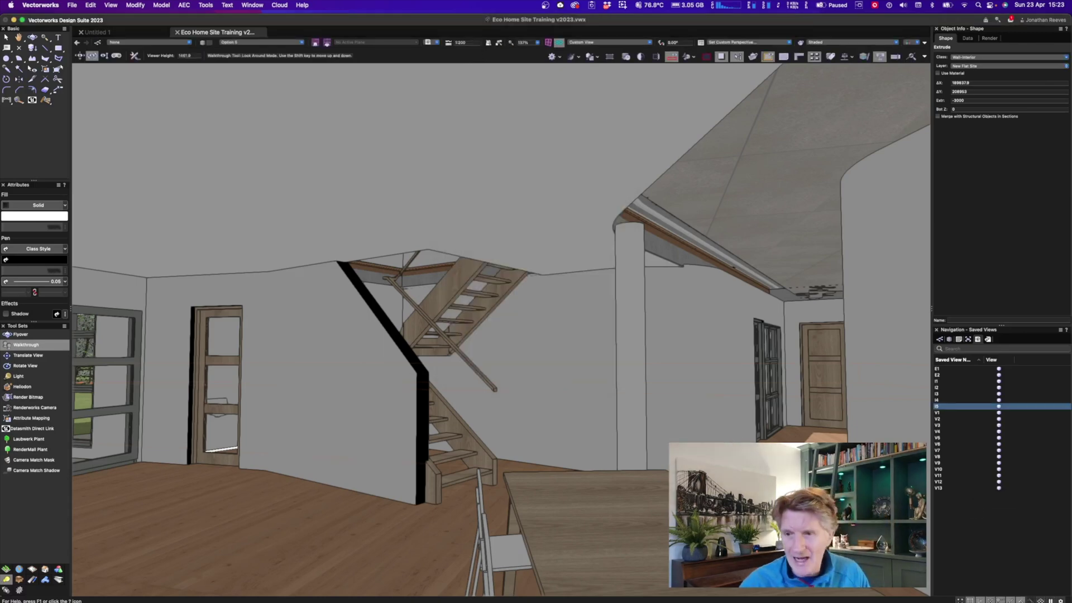
# Recall the saved views I3, I4 and I5 in turn to review the interior transitions
pyautogui.doubleClick(939, 395)
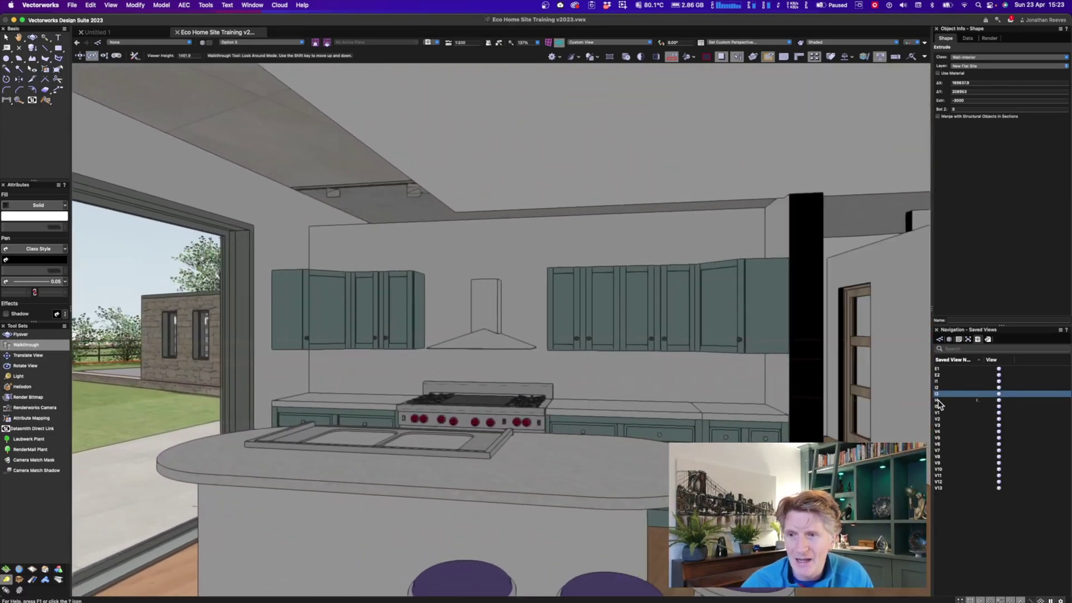
pyautogui.doubleClick(939, 400)
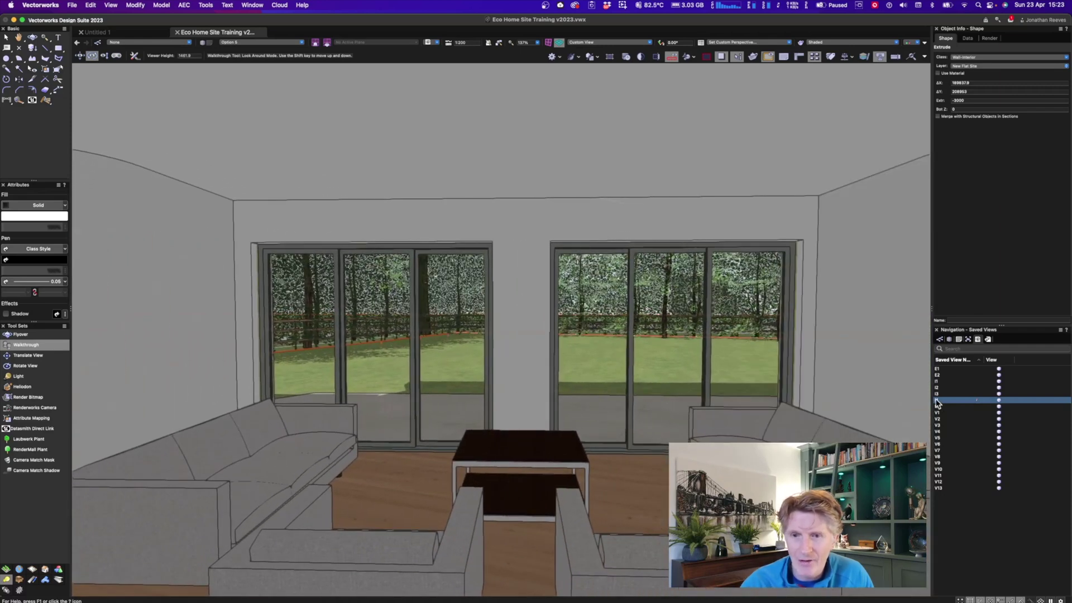
pyautogui.click(939, 407)
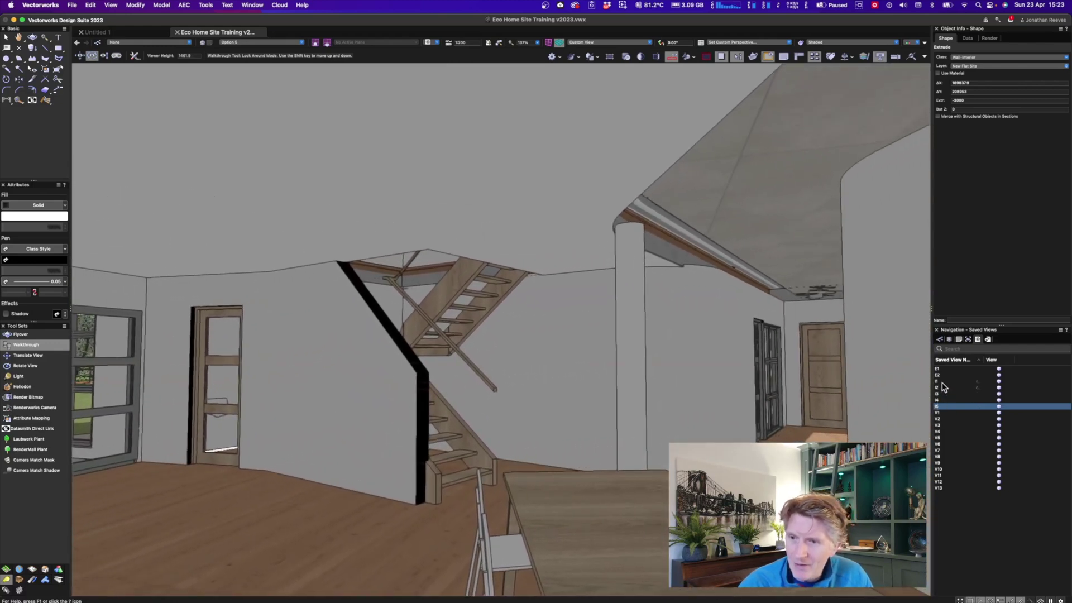
# Give the saved views I1 to I5 a custom view transition with a duration of 5 seconds and recall I1
pyautogui.keyDown('shift'); pyautogui.click(938, 381); pyautogui.keyUp('shift')
pyautogui.rightClick(944, 385)
pyautogui.click(974, 407)
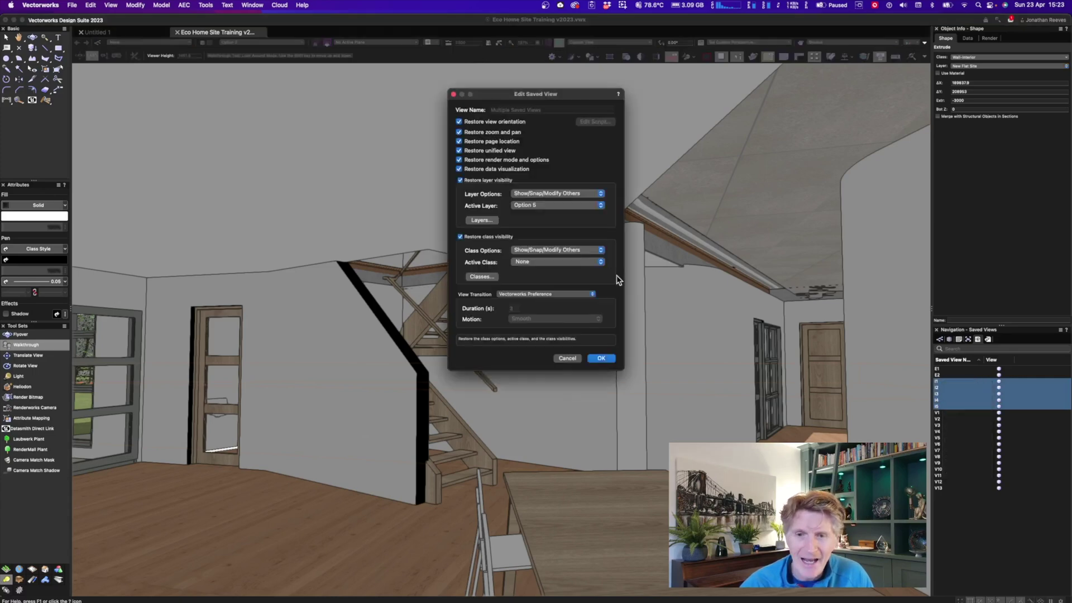
pyautogui.click(510, 295)
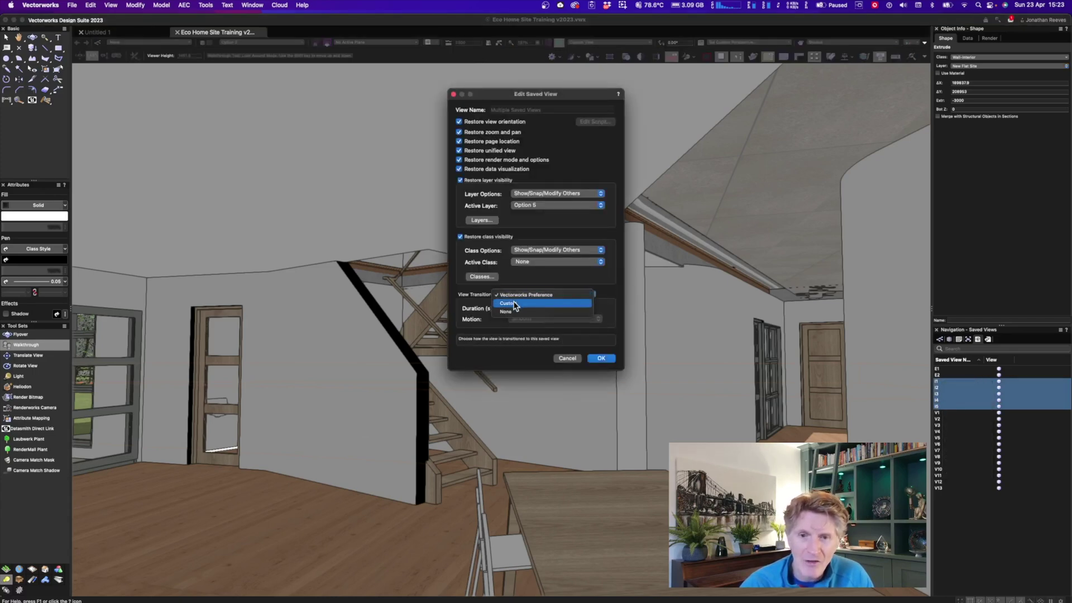
pyautogui.click(514, 303)
pyautogui.click(513, 307)
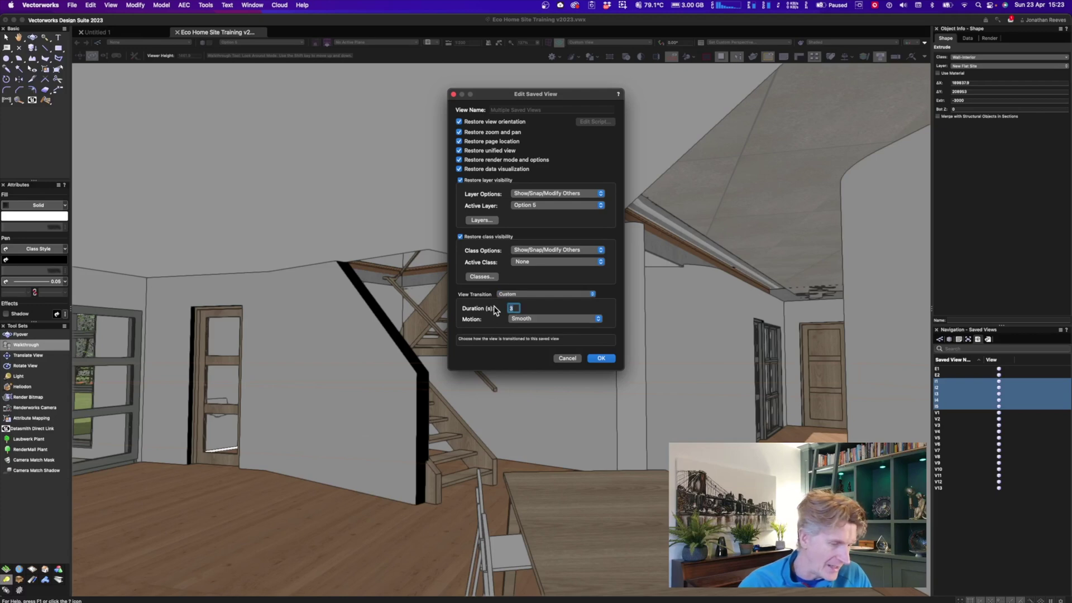
pyautogui.write('5')
pyautogui.press('Return')
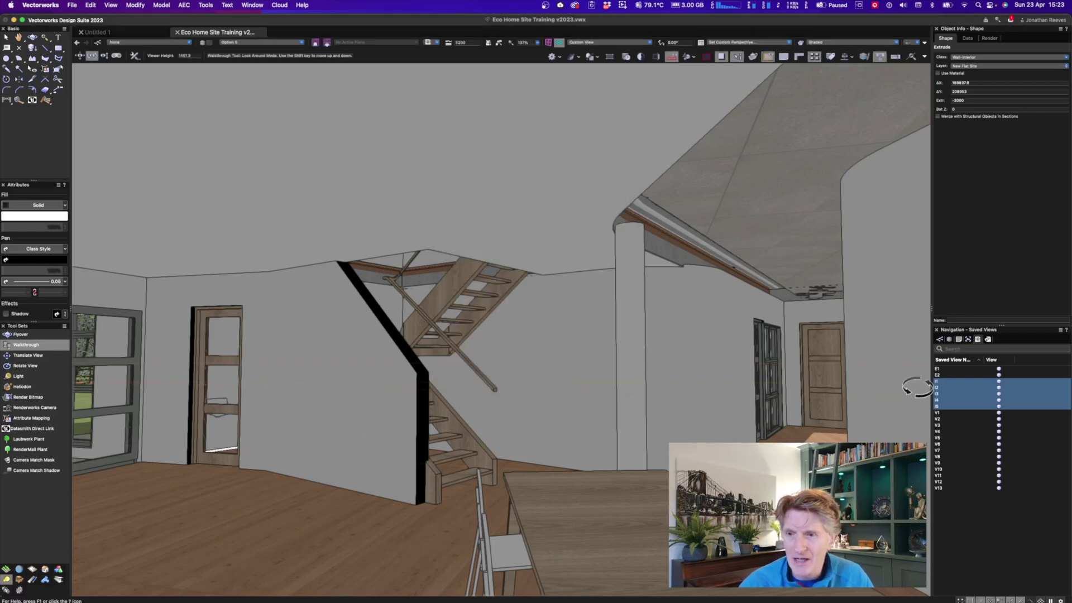
pyautogui.doubleClick(947, 380)
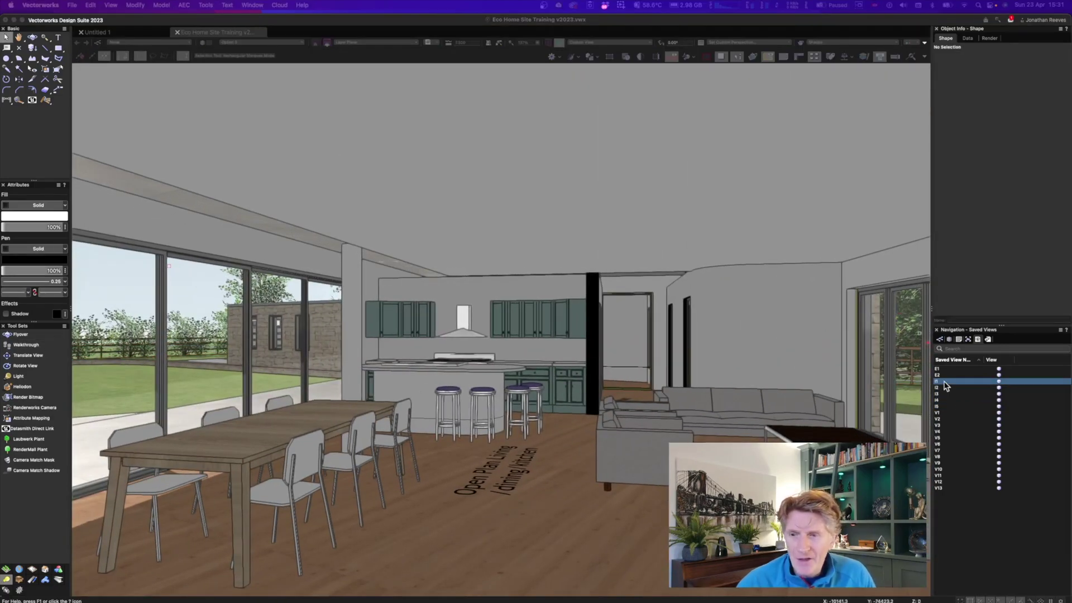
# Create a walkthrough animation path from the saved views I1, I2 and I3
pyautogui.click(299, 21)
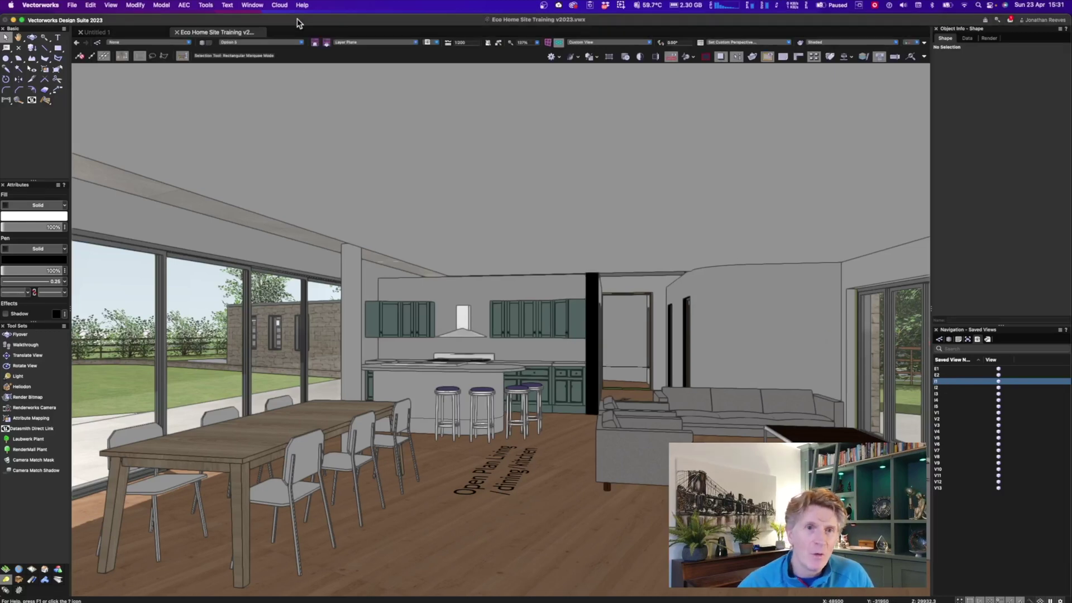
pyautogui.click(161, 5)
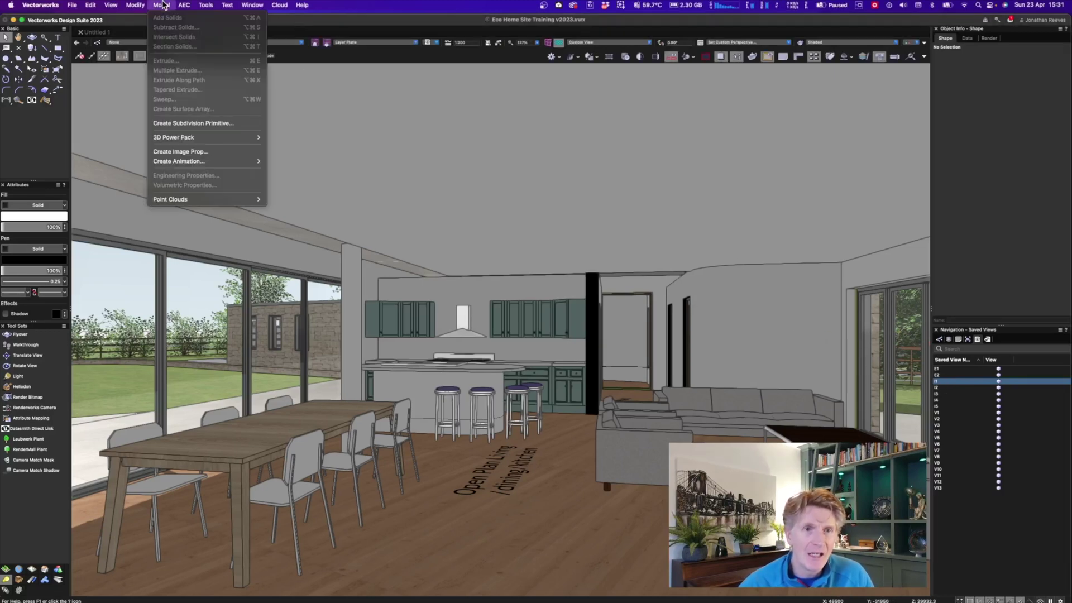
pyautogui.moveTo(189, 165)
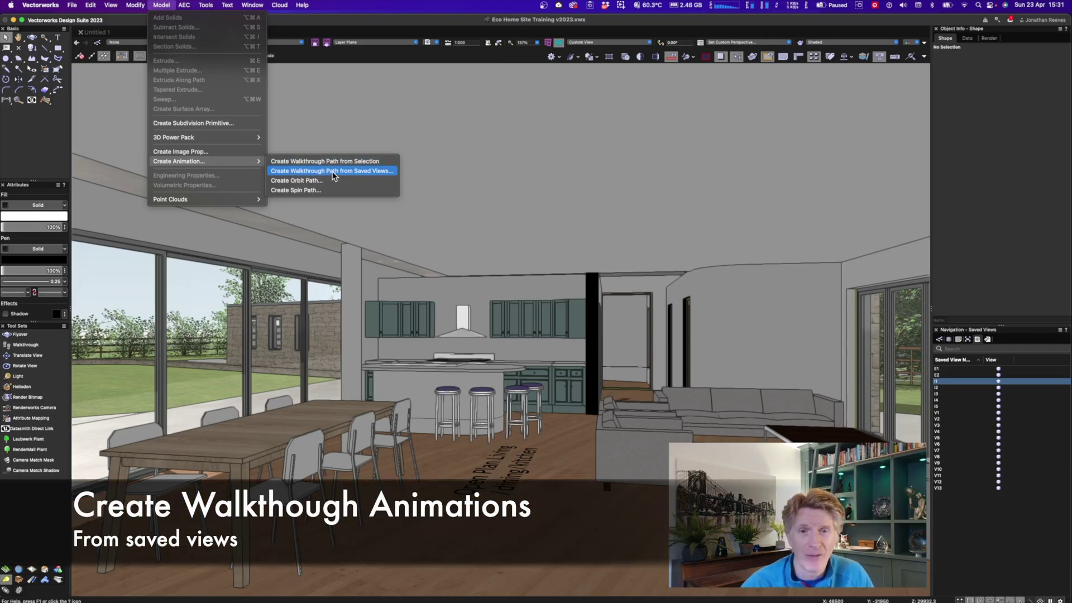
pyautogui.click(334, 171)
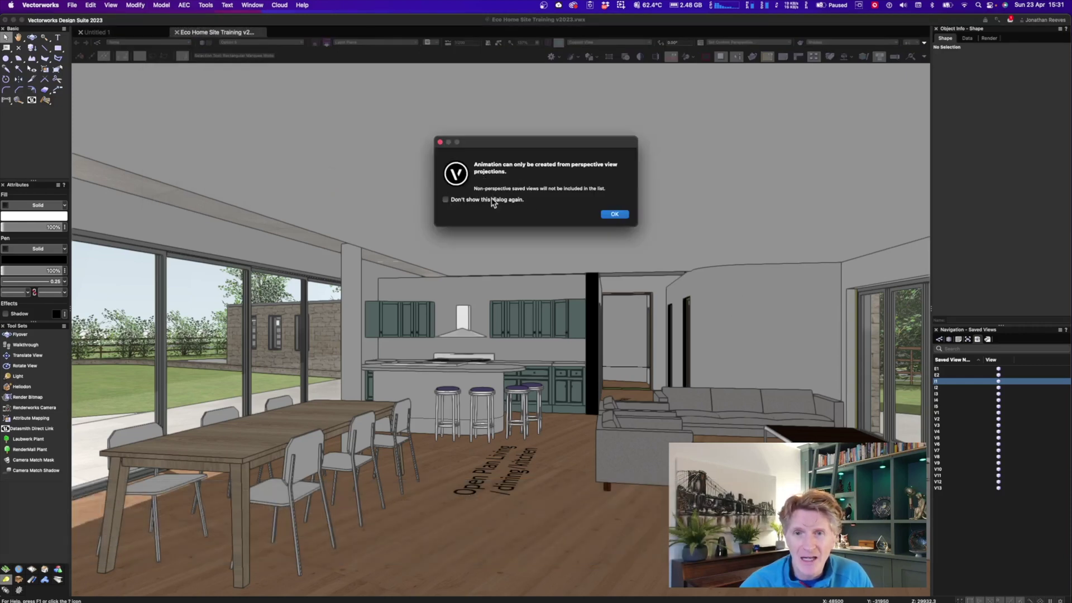
pyautogui.click(620, 214)
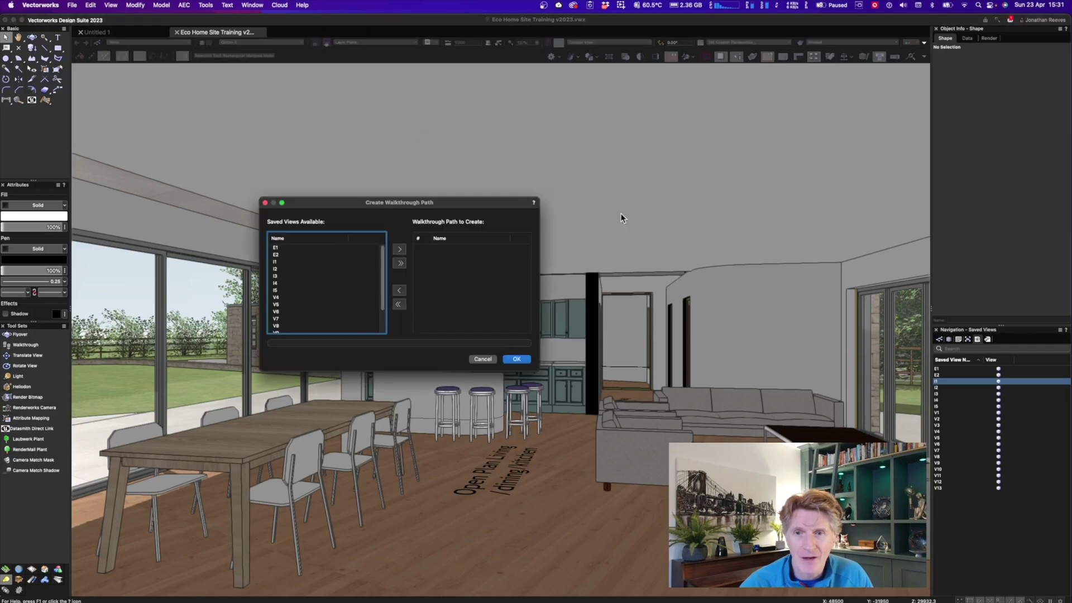
pyautogui.click(278, 263)
pyautogui.keyDown('shift'); pyautogui.click(279, 276); pyautogui.keyUp('shift')
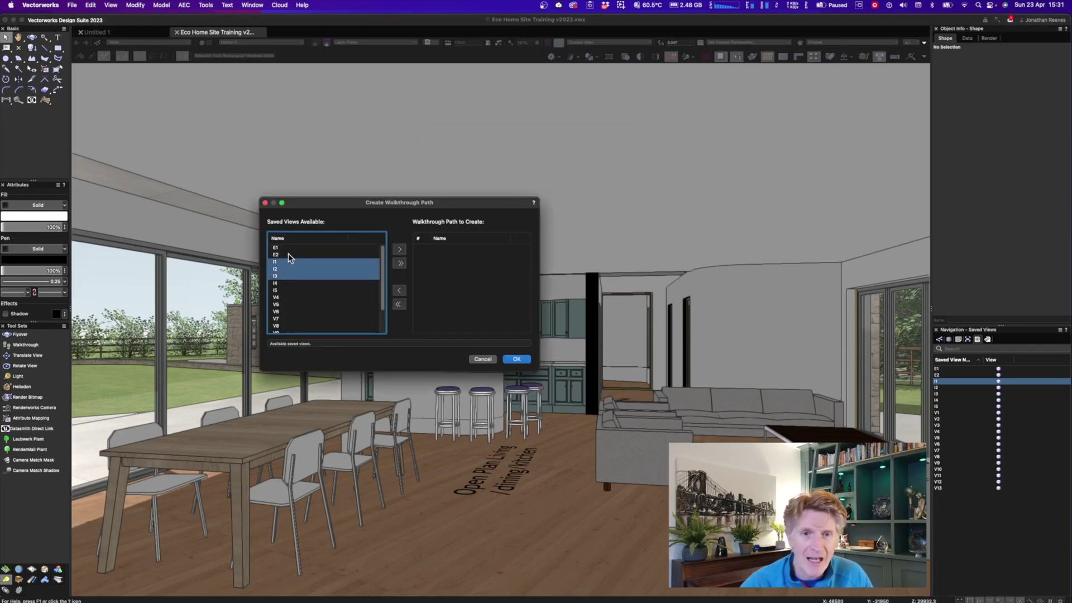
pyautogui.click(398, 252)
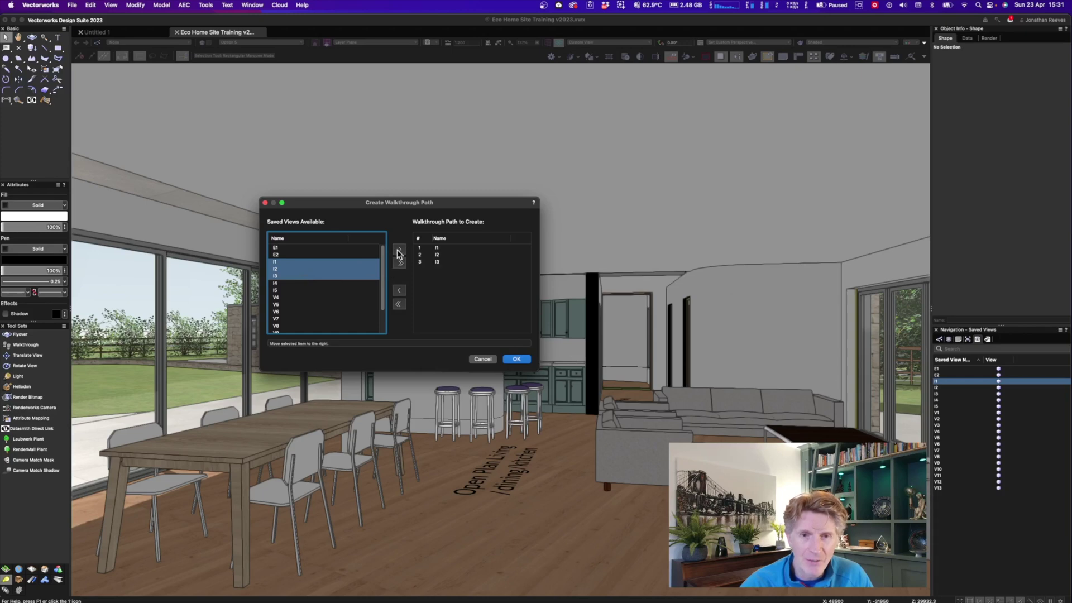
pyautogui.click(521, 358)
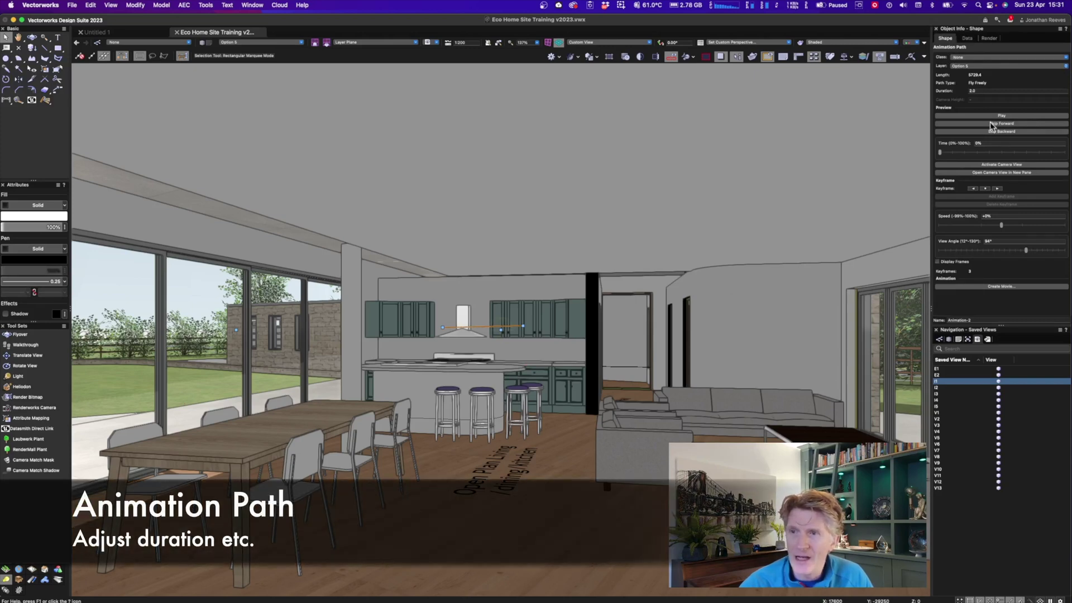
# Set the animation path's duration to 10 seconds and preview it through the activated camera view
pyautogui.click(998, 165)
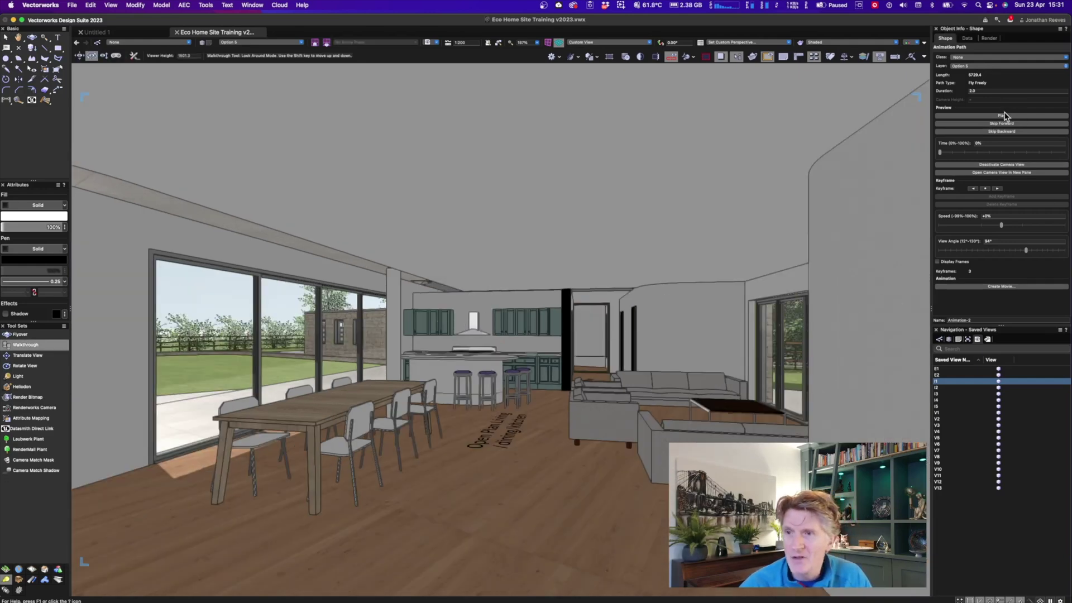
pyautogui.click(983, 91)
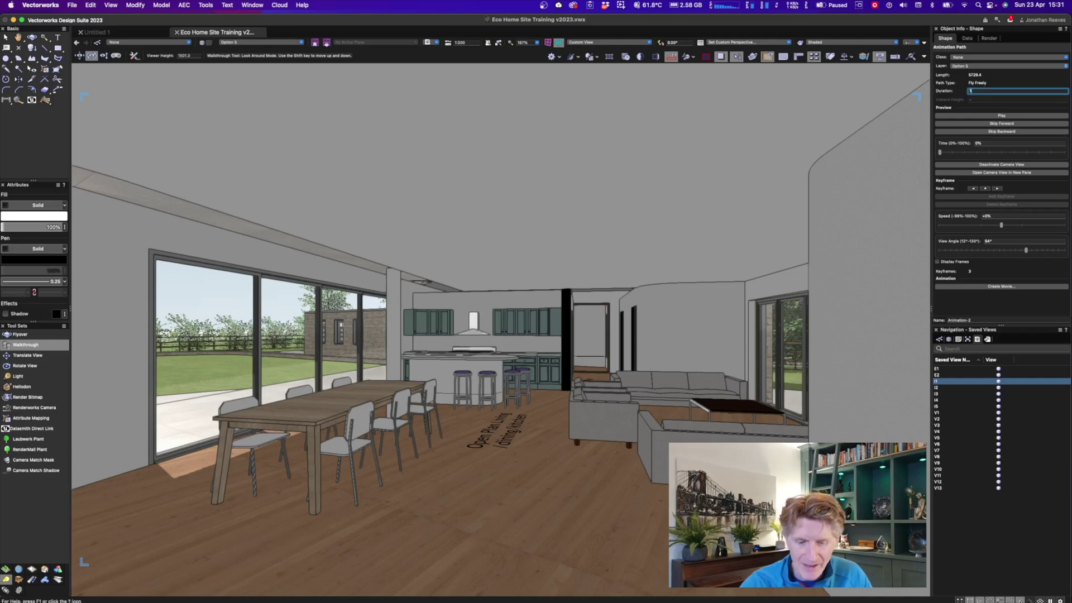
pyautogui.press('Return')
pyautogui.click(1005, 116)
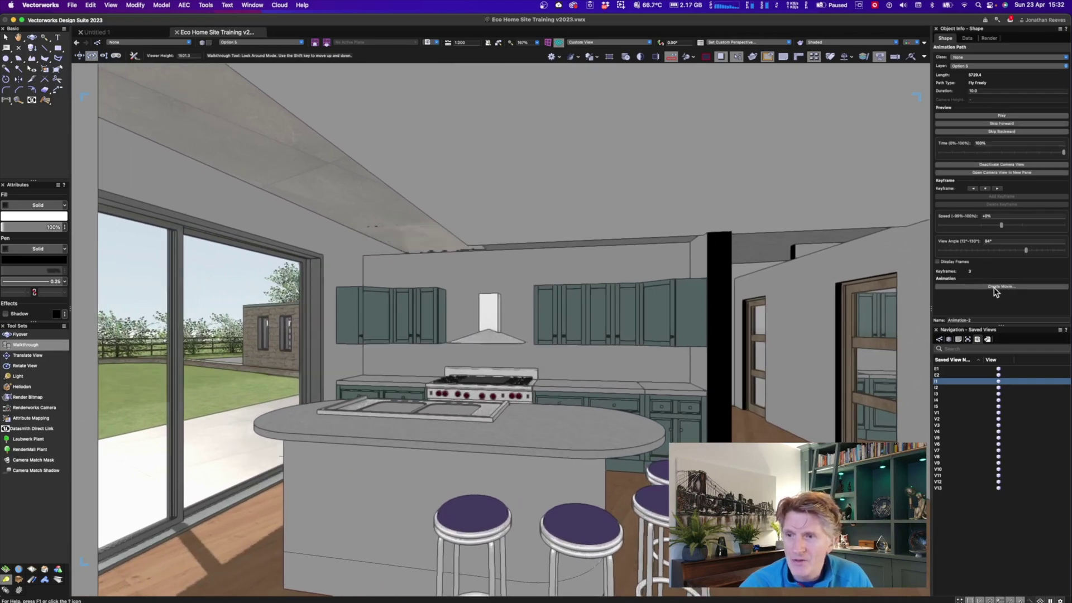
# Open the movie creation settings for the animation path and check the available rendering modes and processing locations
pyautogui.click(998, 287)
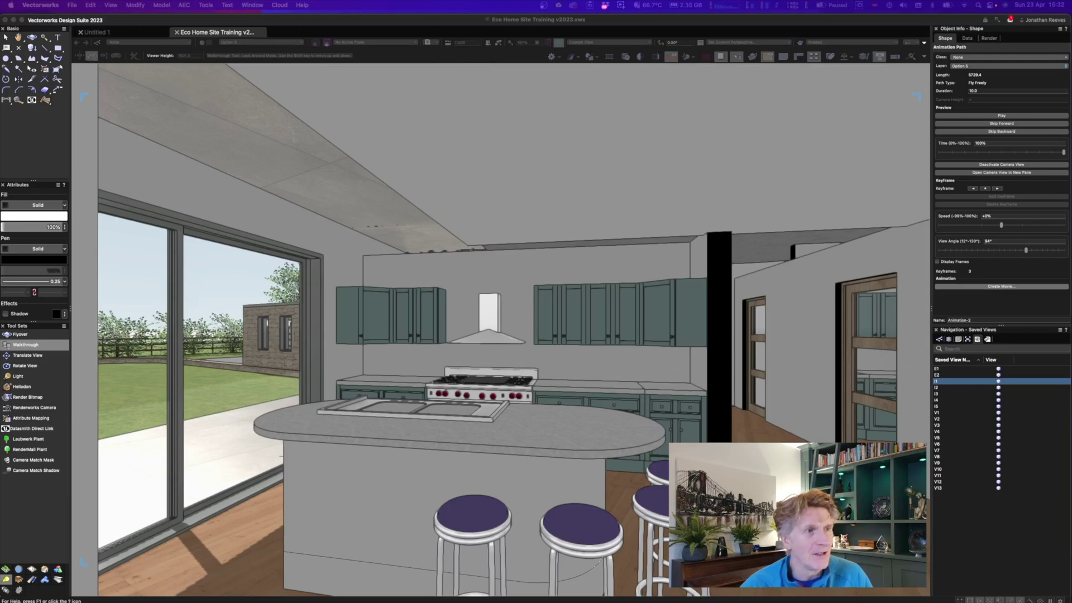
pyautogui.moveTo(574, 149); pyautogui.dragTo(612, 143)
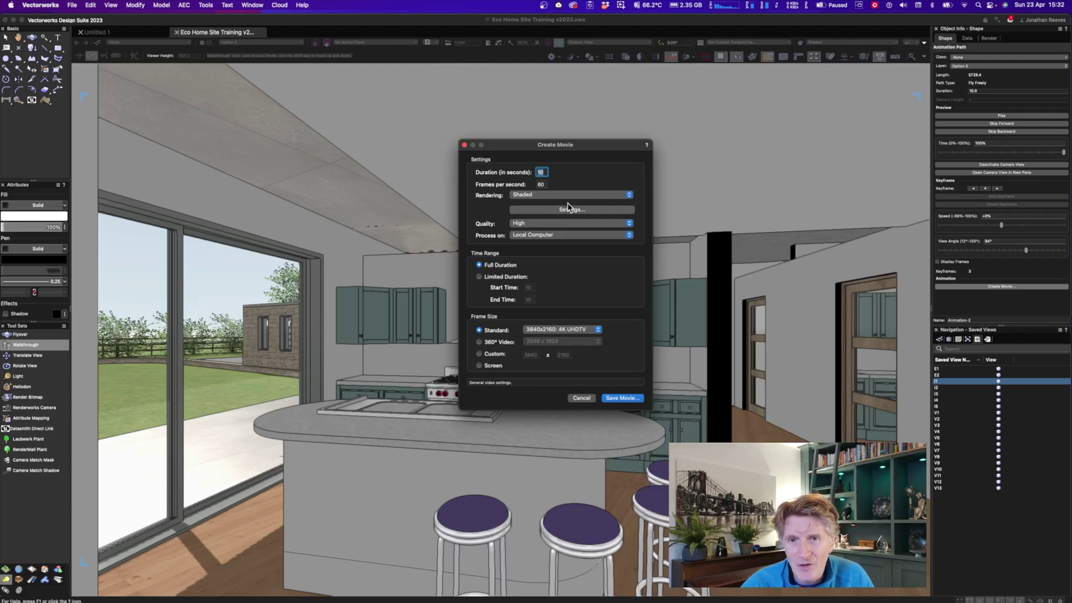
pyautogui.click(555, 195)
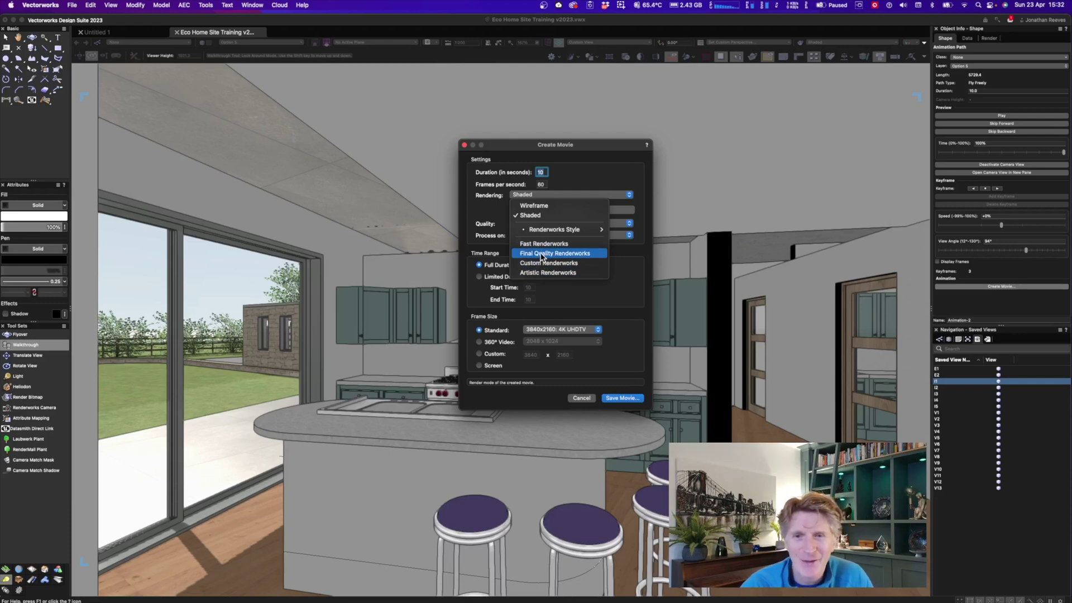
pyautogui.press('Escape')
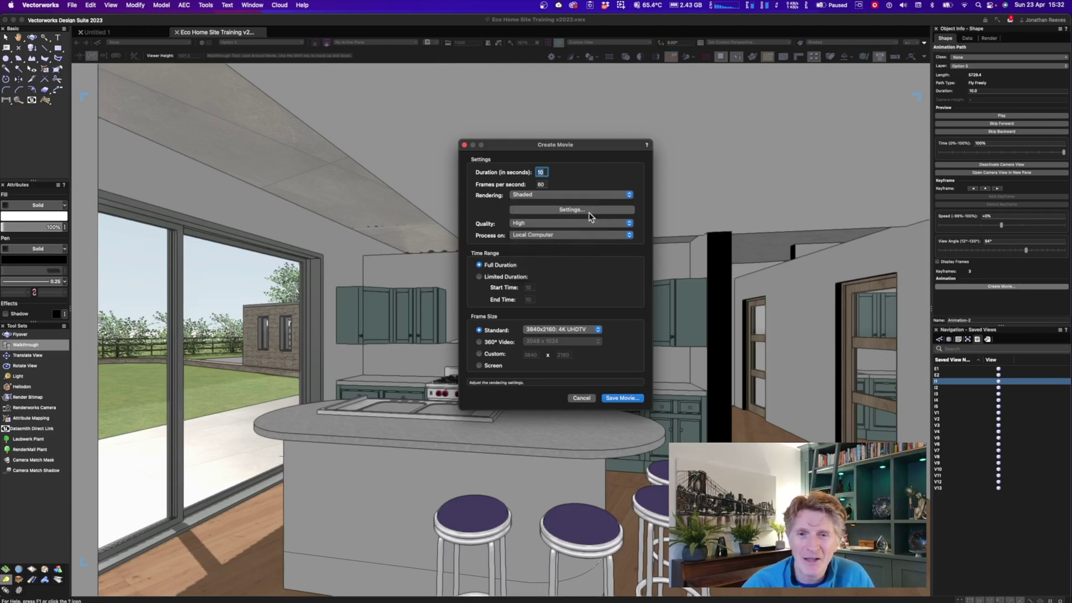
pyautogui.click(550, 237)
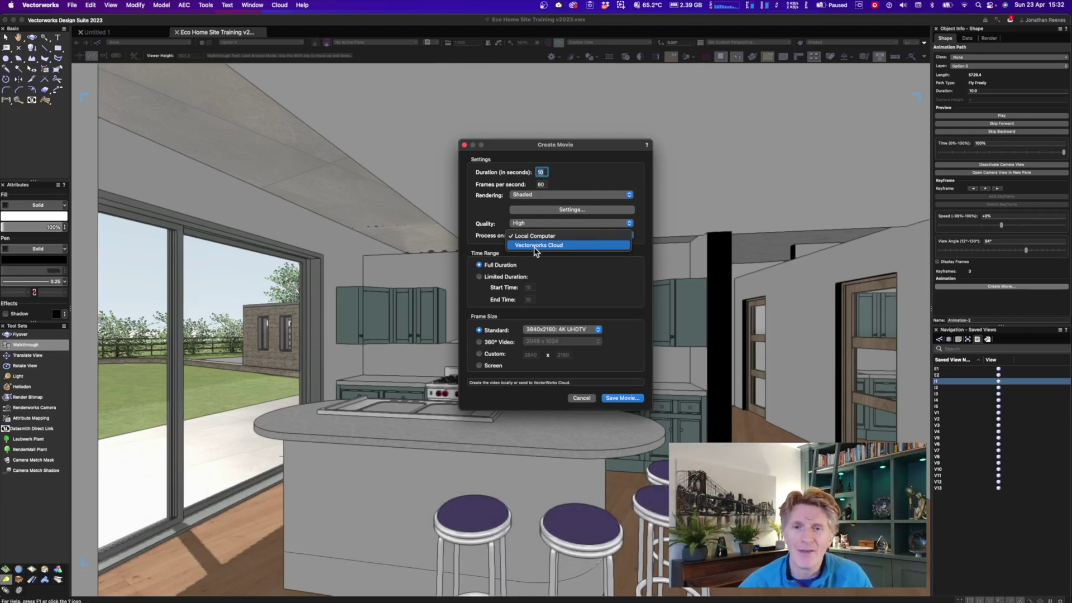
pyautogui.click(576, 313)
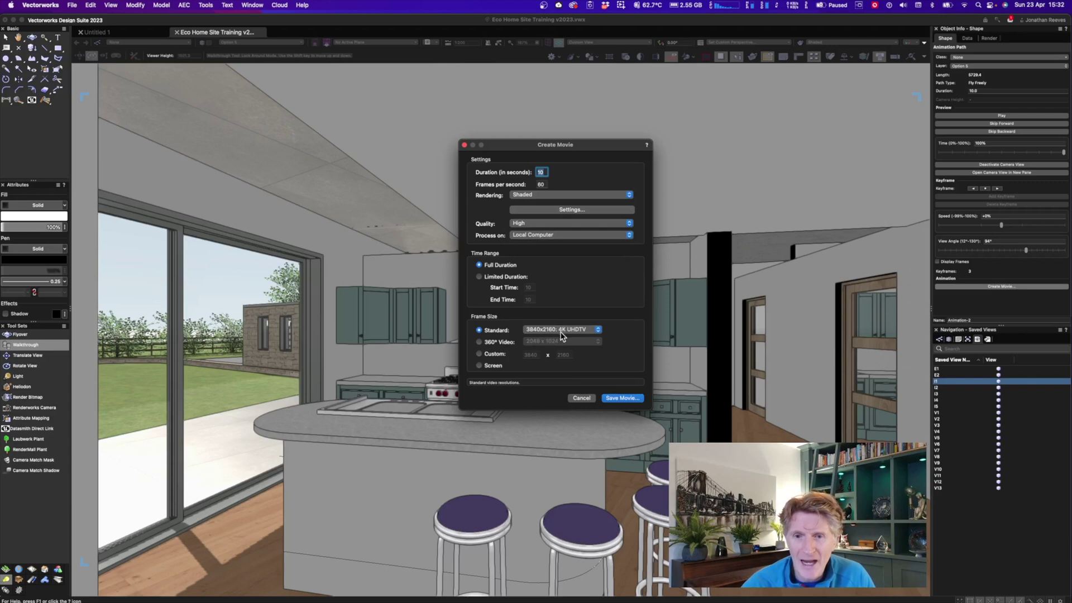
# Save the walkthrough as a QuickTime movie named Ecohome in the Vectorworks Cloud Services folder
pyautogui.click(617, 399)
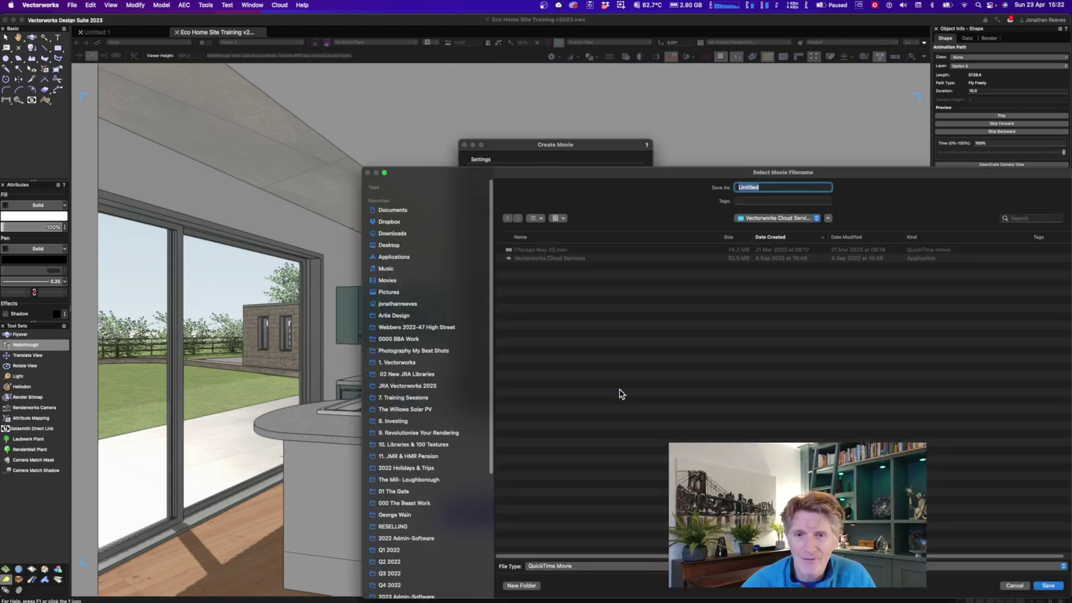
pyautogui.click(771, 219)
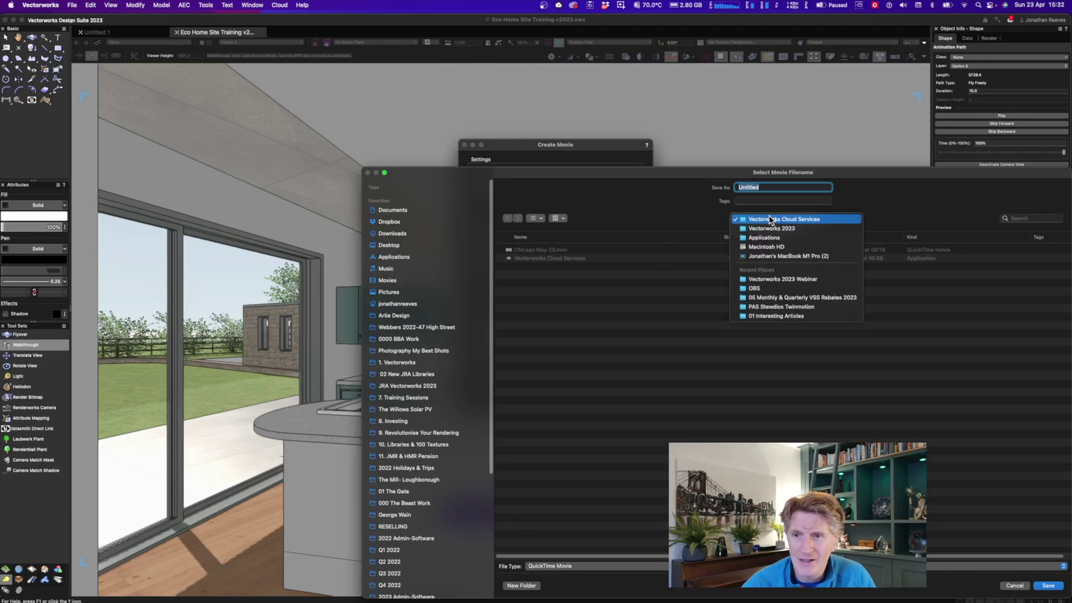
pyautogui.click(771, 219)
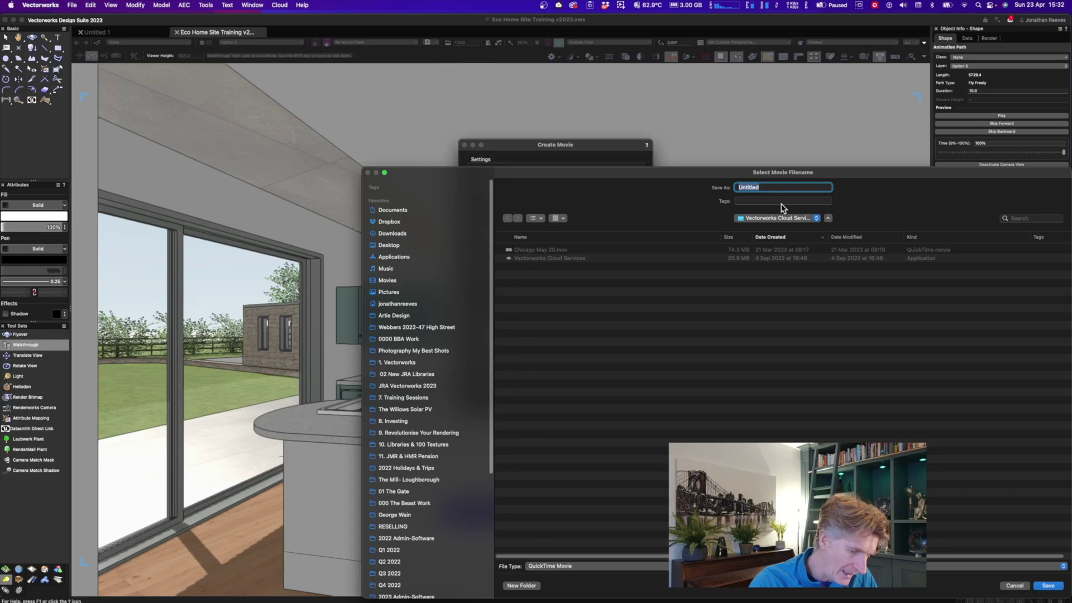
pyautogui.write('Ecohome')
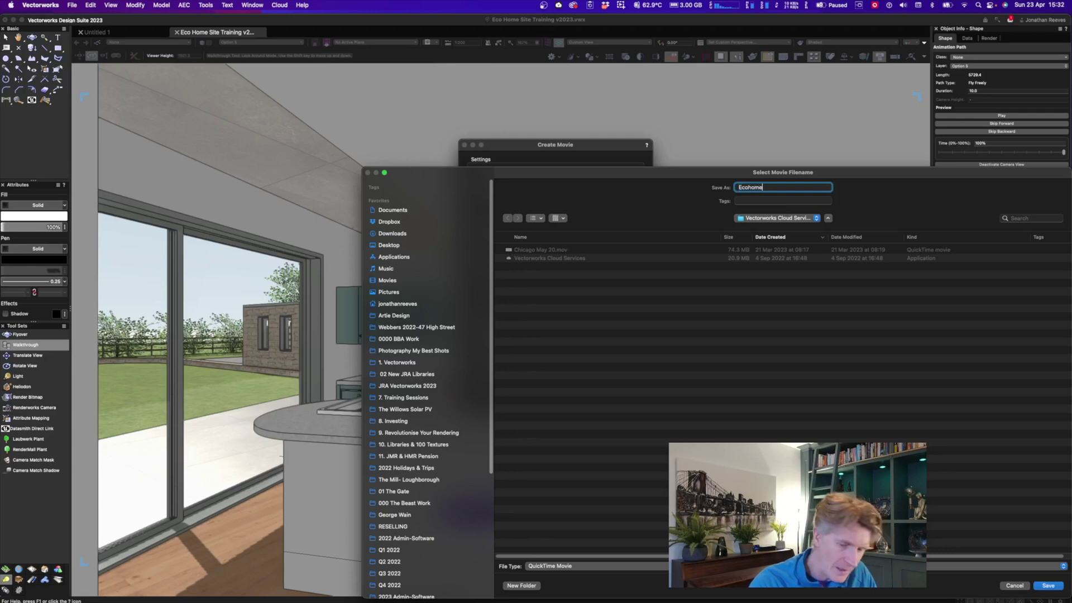
pyautogui.click(1049, 586)
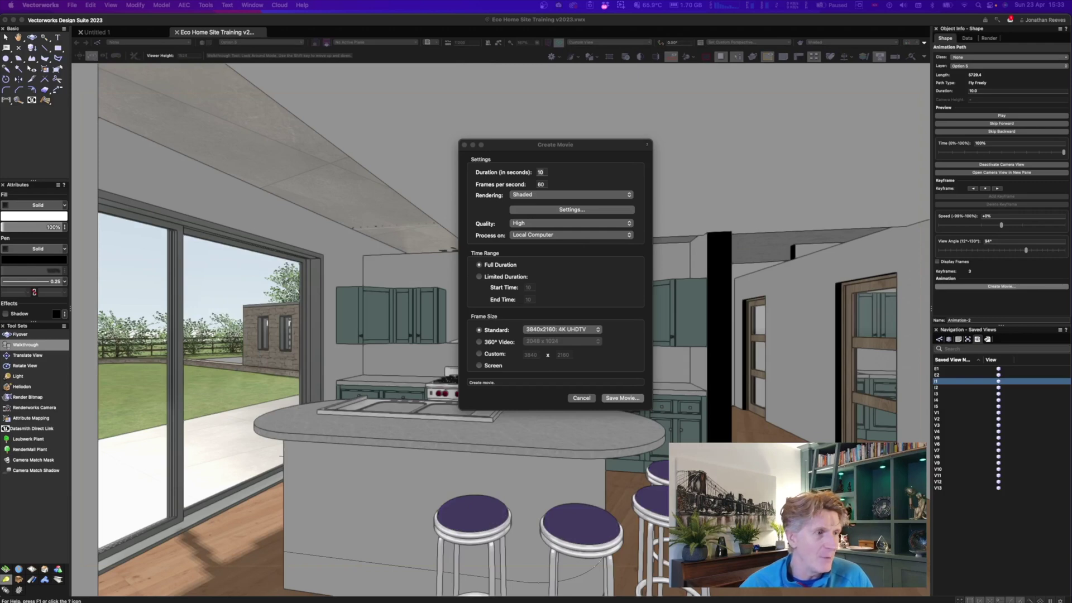
pyautogui.moveTo(353, 405); pyautogui.dragTo(621, 423)
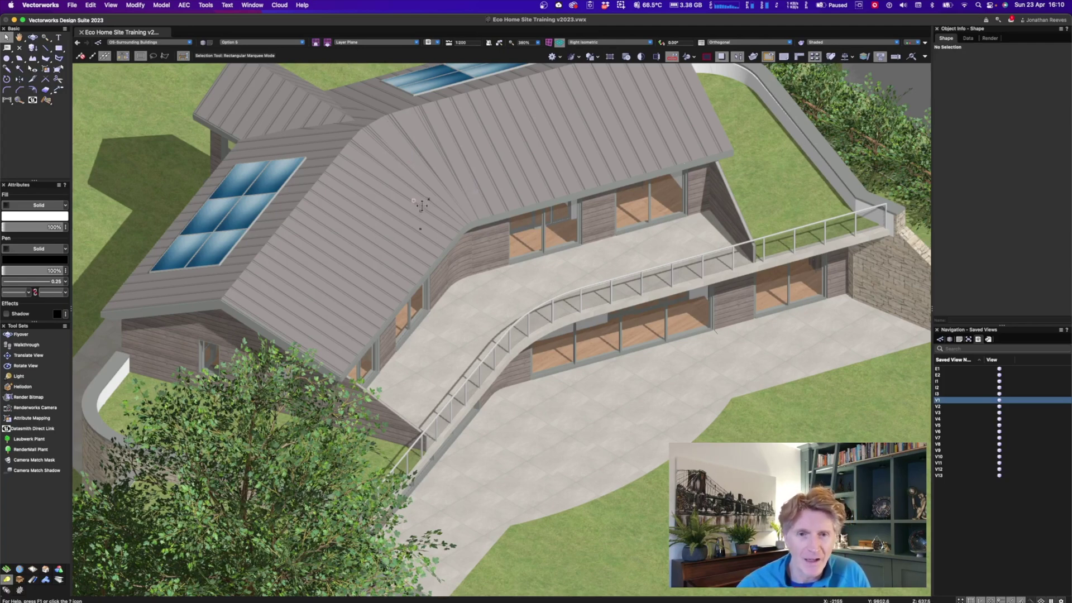
# Hide all enabled palettes so the model fills the screen for presentation
pyautogui.click(253, 5)
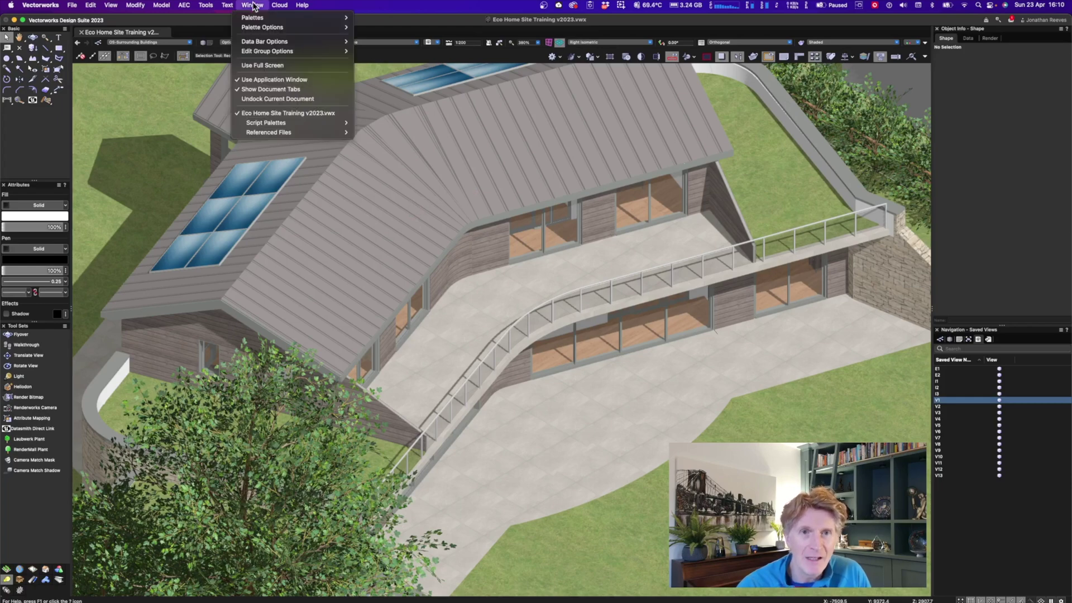
pyautogui.moveTo(258, 22)
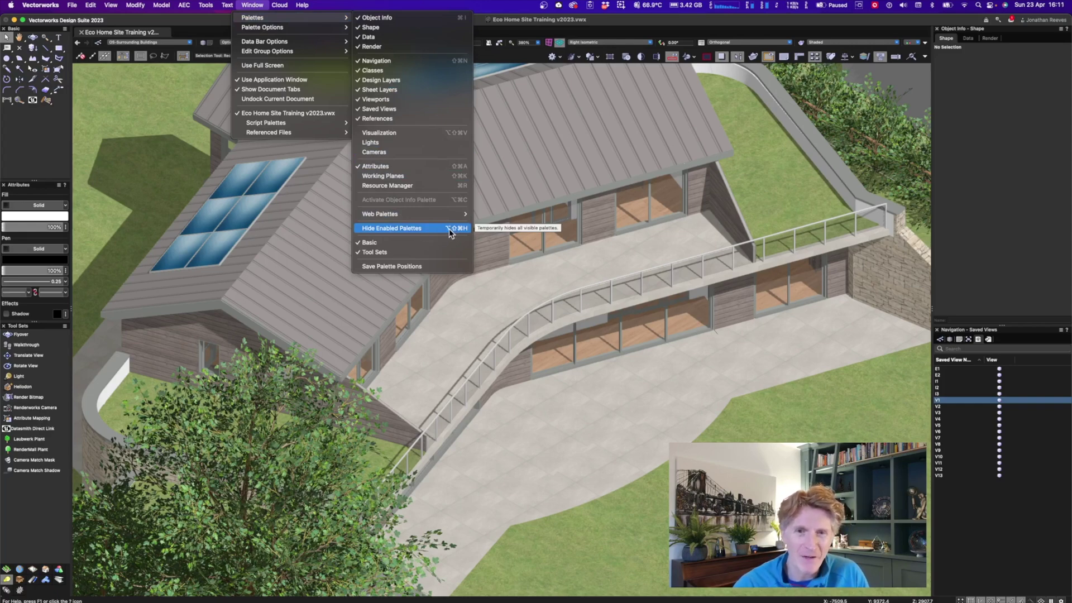
pyautogui.click(569, 211)
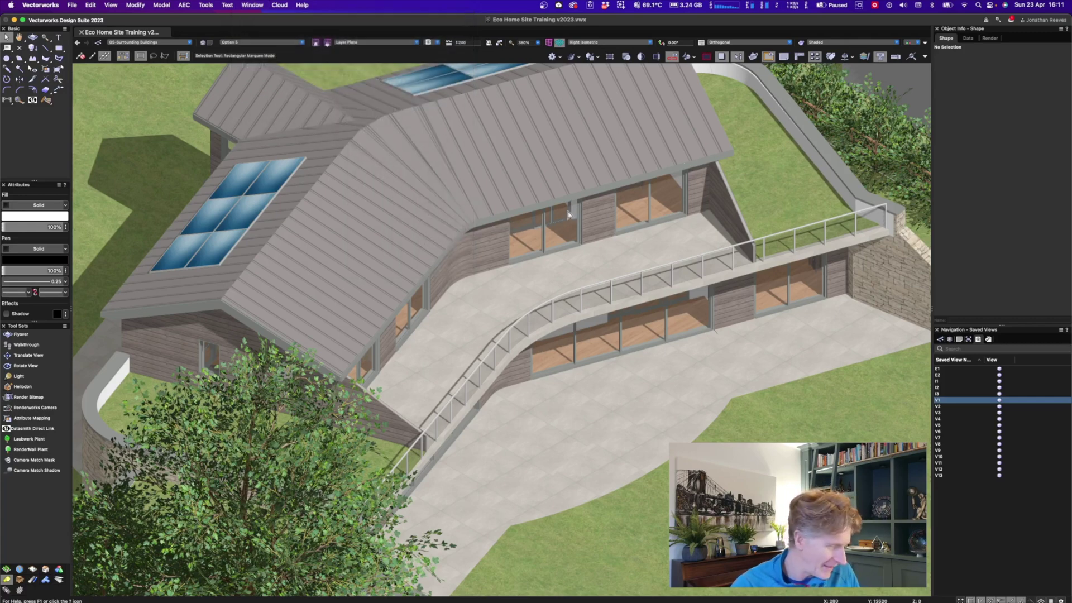
pyautogui.hotkey('ctrl', 'Tab')
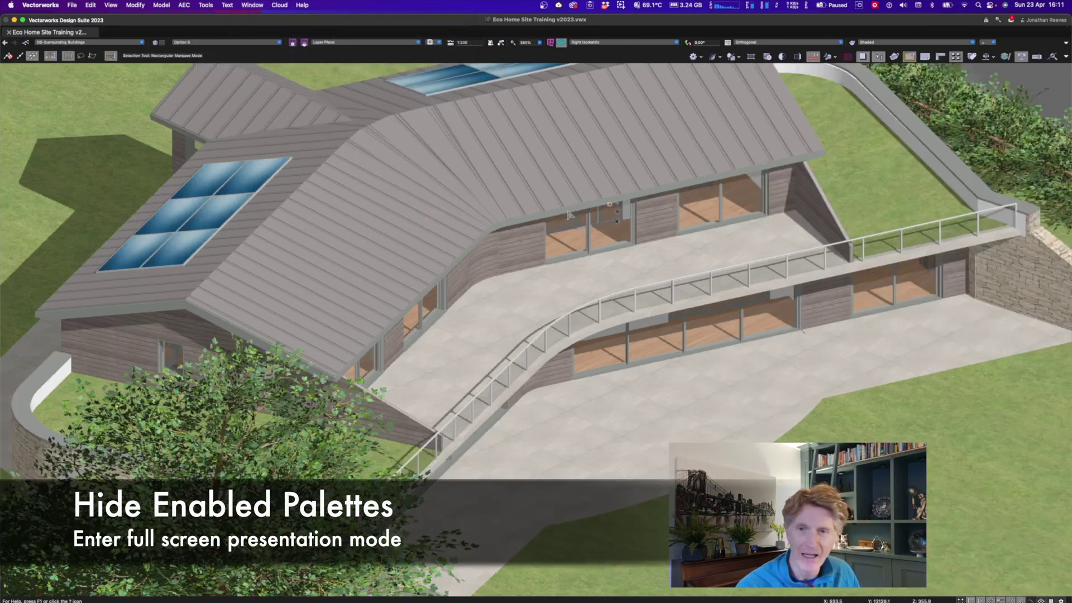
# Recall the saved interior views I1, I2 and I3 in turn with the palettes hidden
pyautogui.click(440, 42)
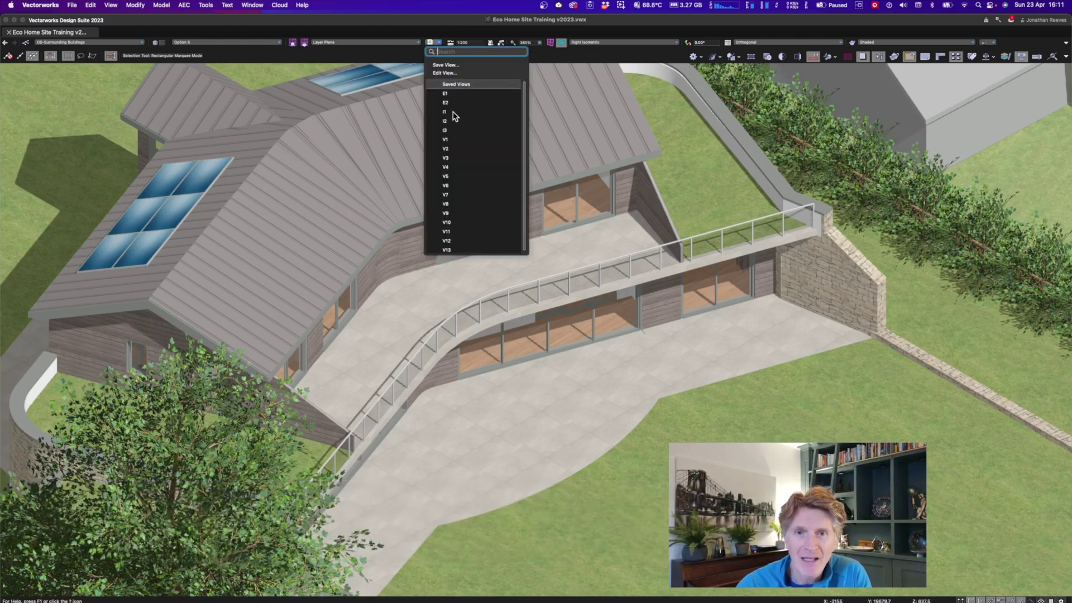
pyautogui.click(454, 111)
pyautogui.click(438, 42)
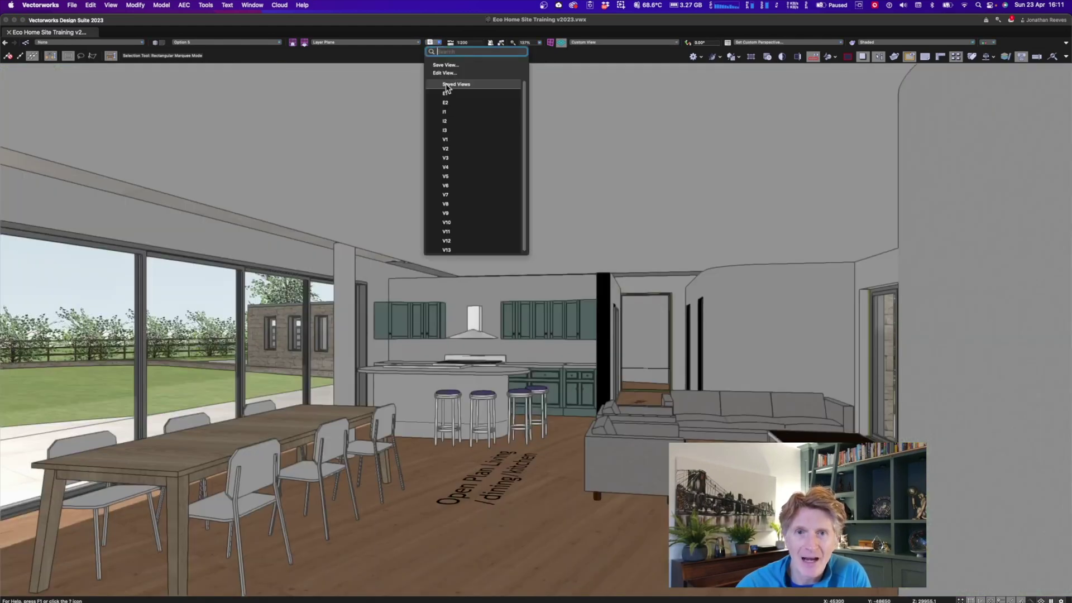
pyautogui.click(453, 120)
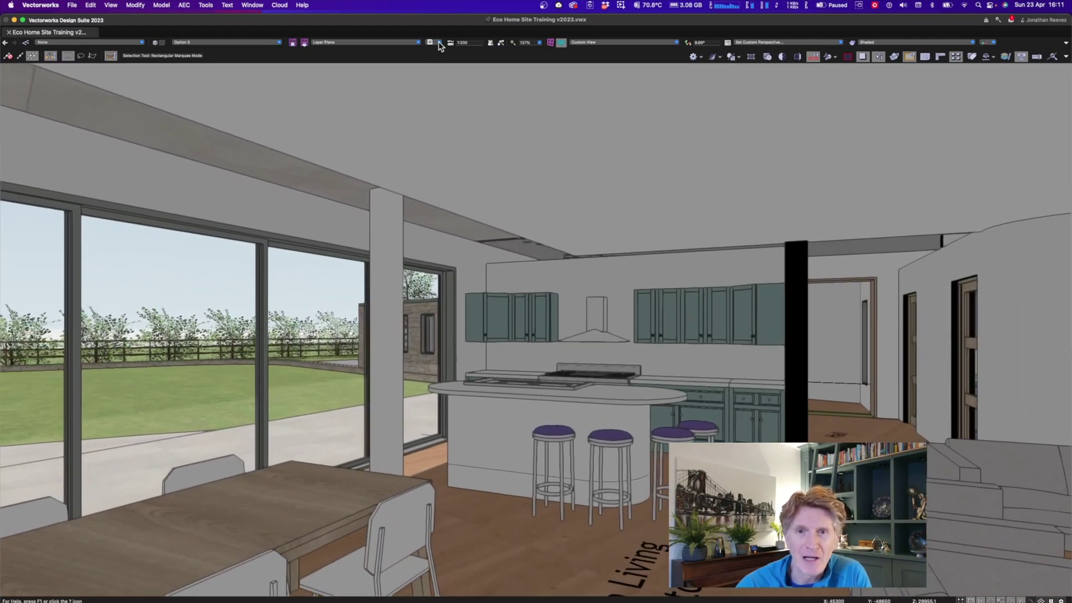
pyautogui.click(440, 42)
pyautogui.click(454, 131)
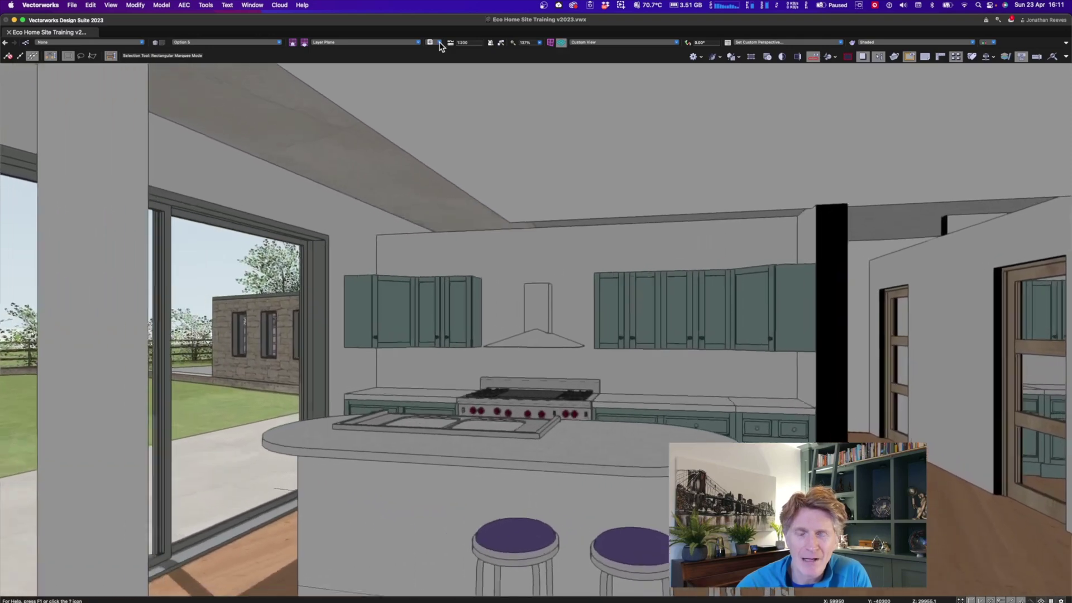
# Recall the saved orthogonal aerial views V1, V2 and V3 in turn to present the house and its site
pyautogui.click(440, 43)
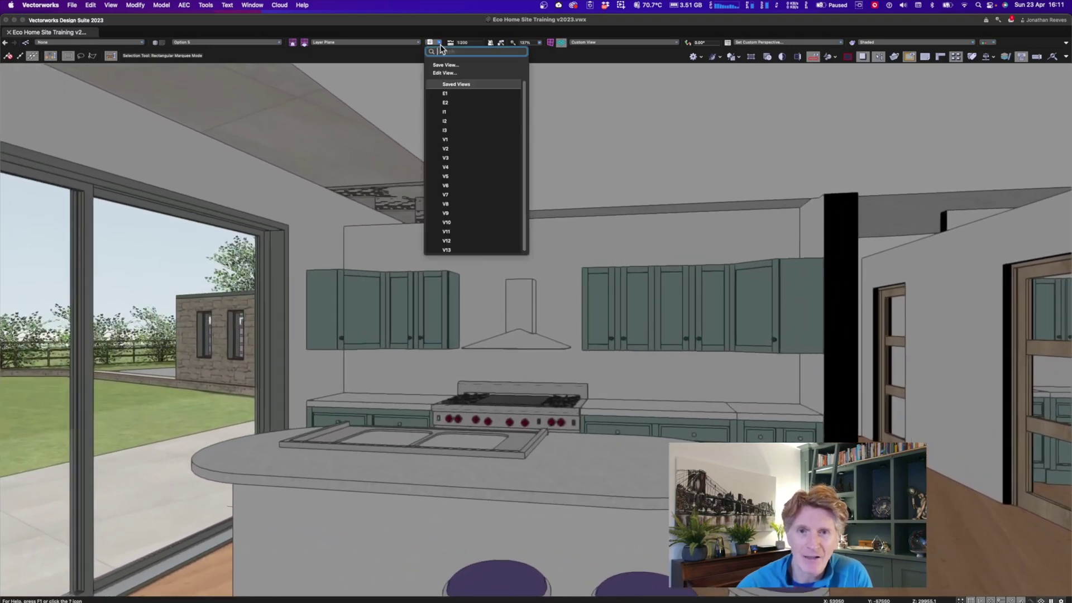
pyautogui.click(455, 140)
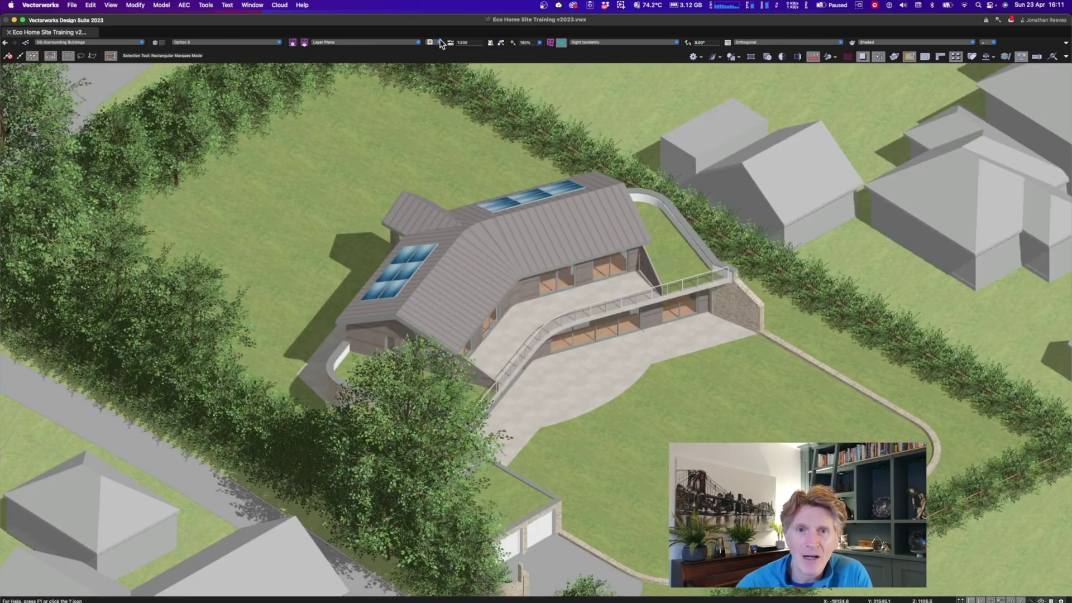
pyautogui.click(441, 43)
pyautogui.click(451, 148)
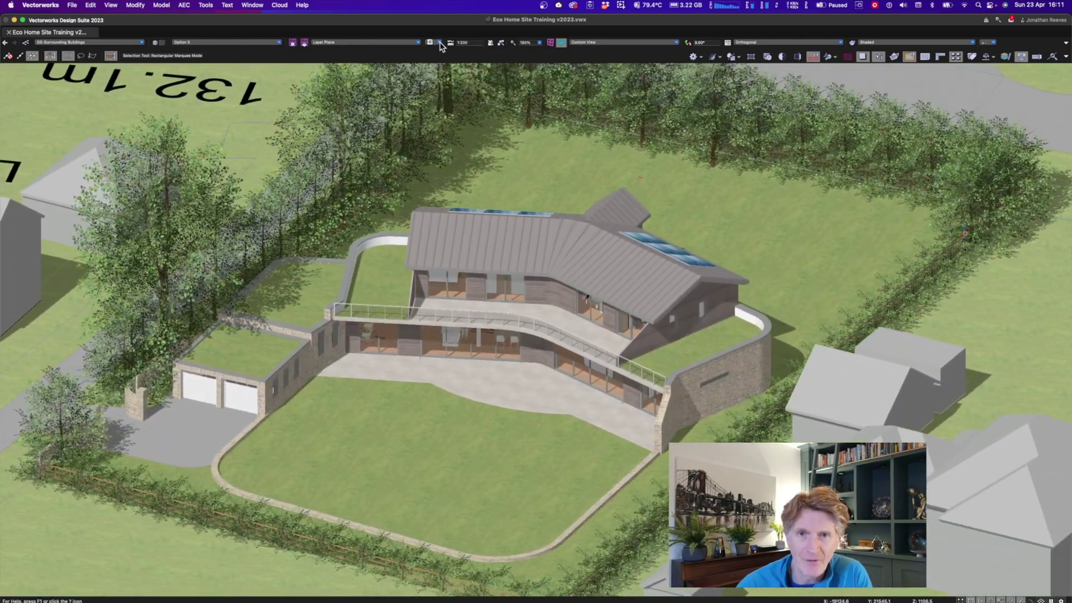
pyautogui.click(441, 43)
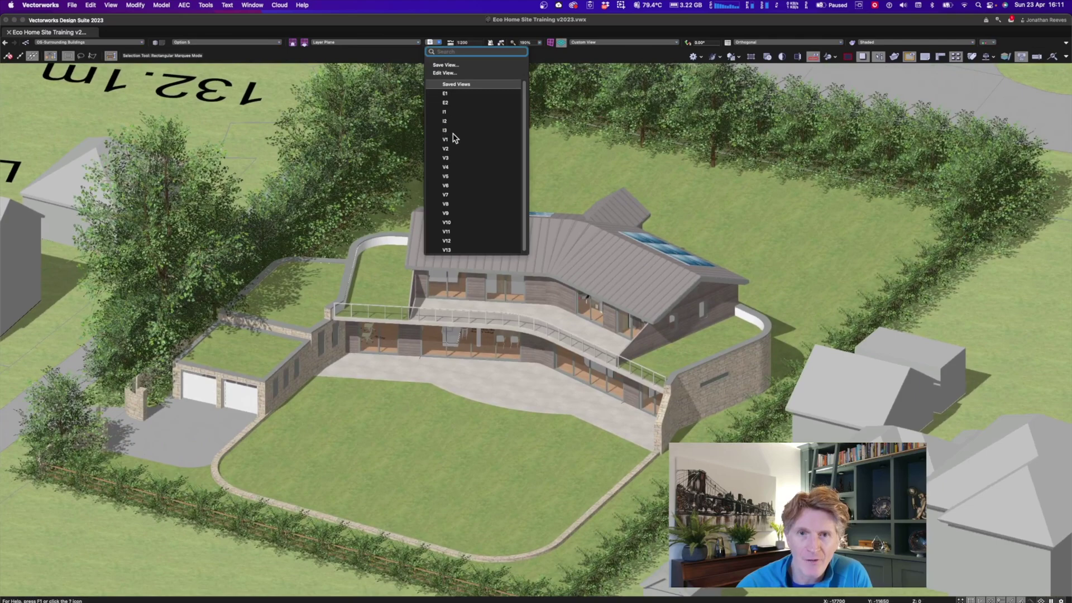
pyautogui.click(451, 159)
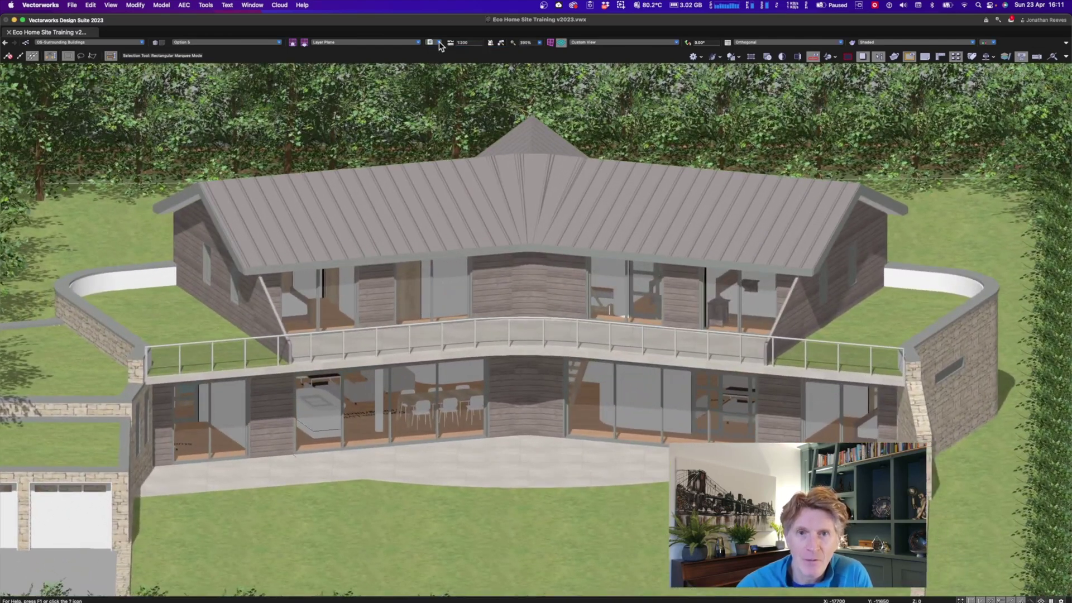
# Recall the saved perspective views V4, V5 and V6 in turn to approach the house's garden front
pyautogui.click(439, 42)
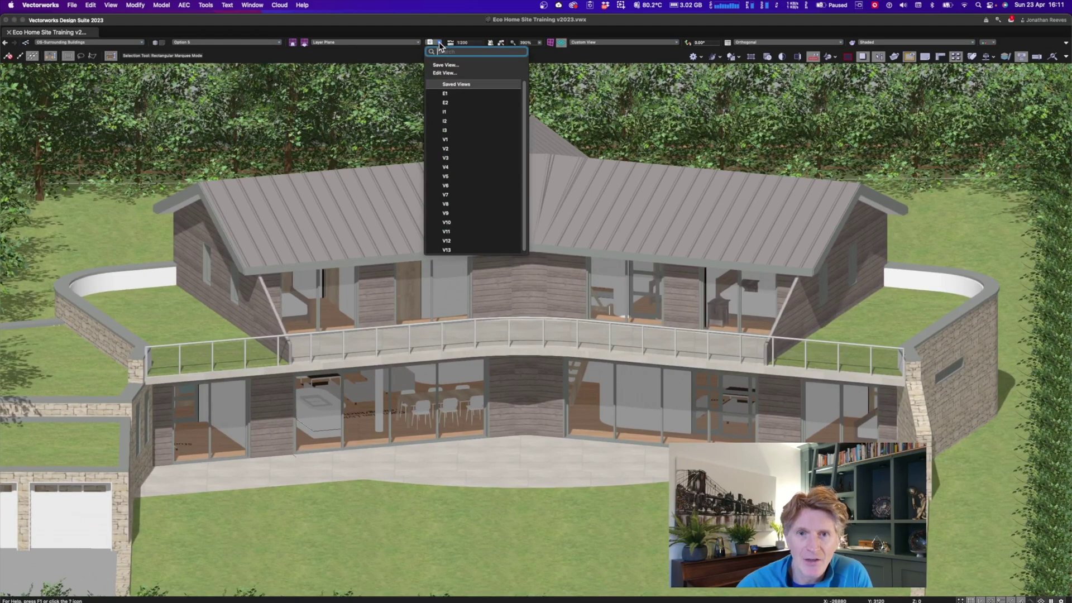
pyautogui.click(447, 167)
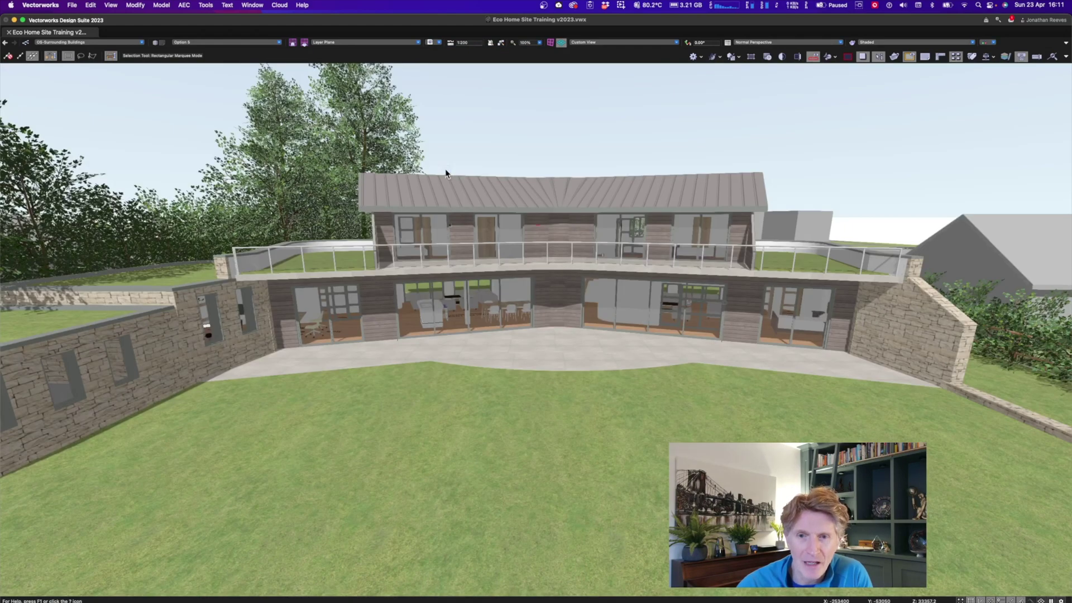
pyautogui.click(438, 43)
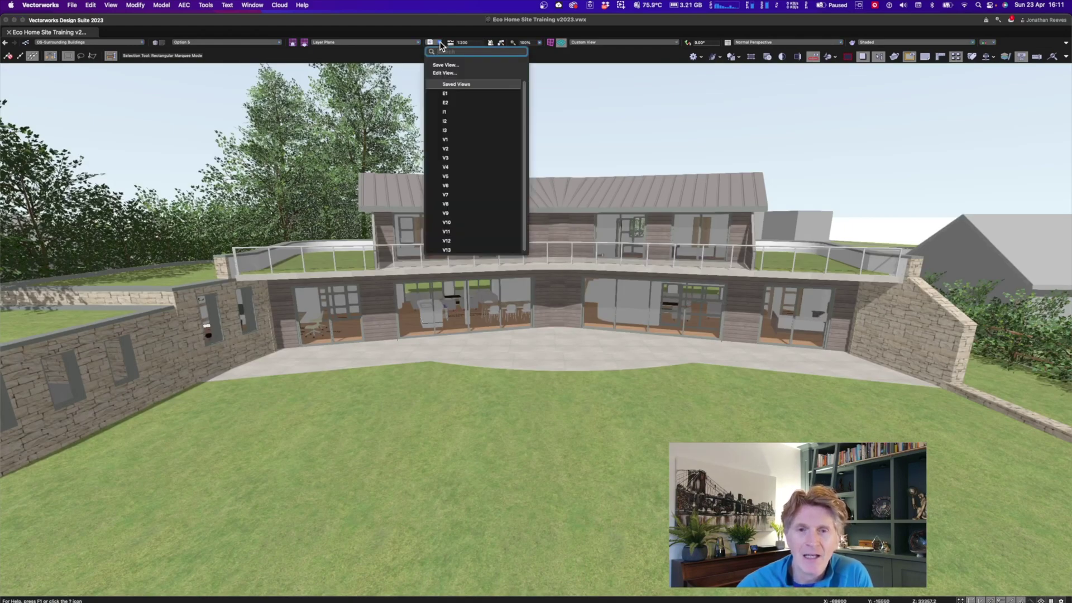
pyautogui.click(451, 175)
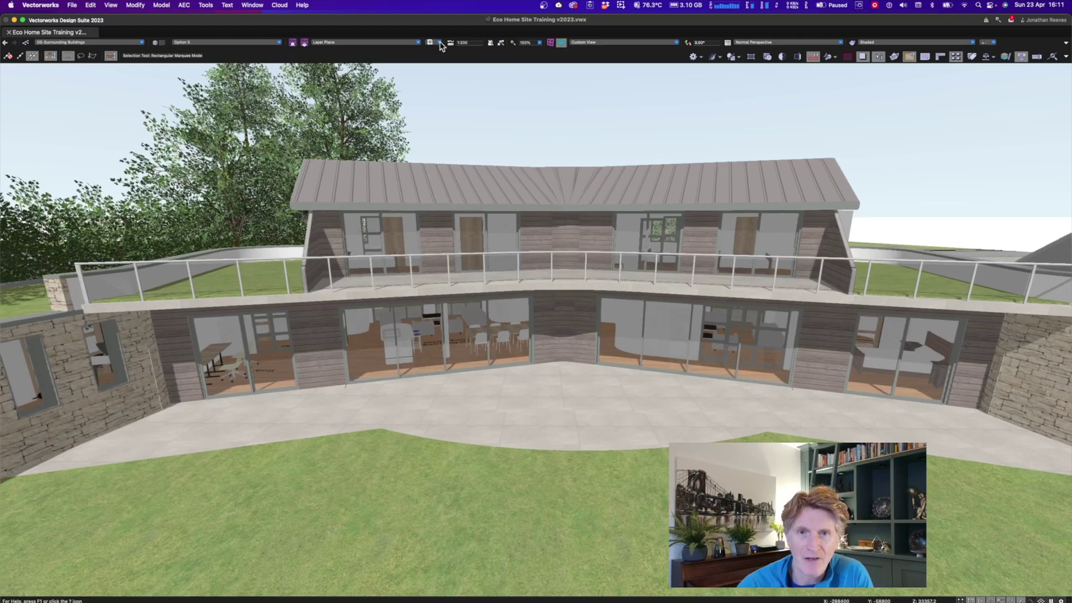
pyautogui.click(439, 43)
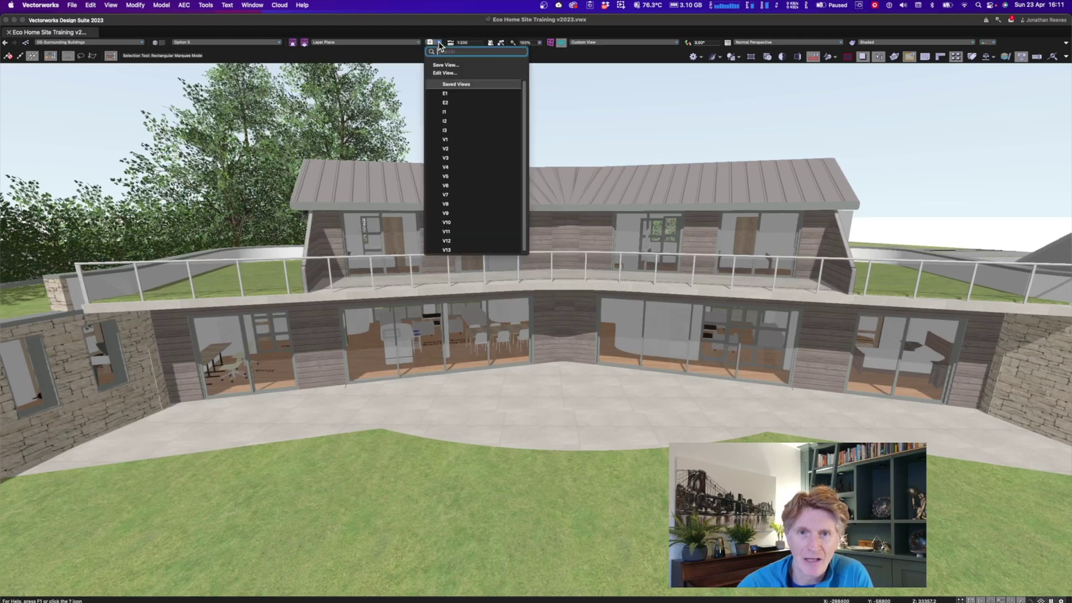
pyautogui.click(452, 184)
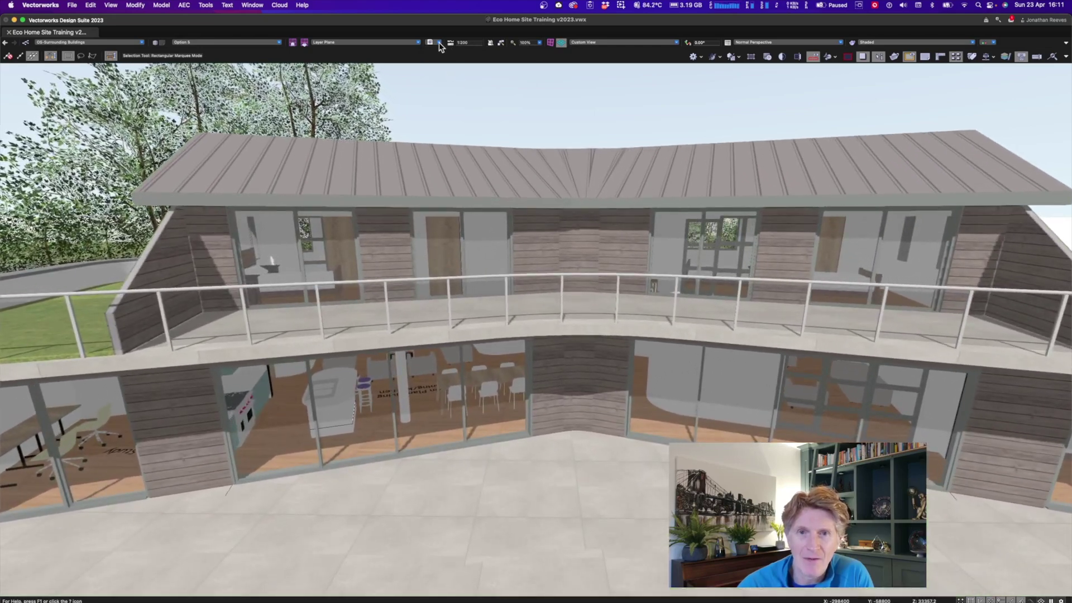
# Recall the saved views V8, V10 and V9 in that order to present the whole site from other angles
pyautogui.click(440, 44)
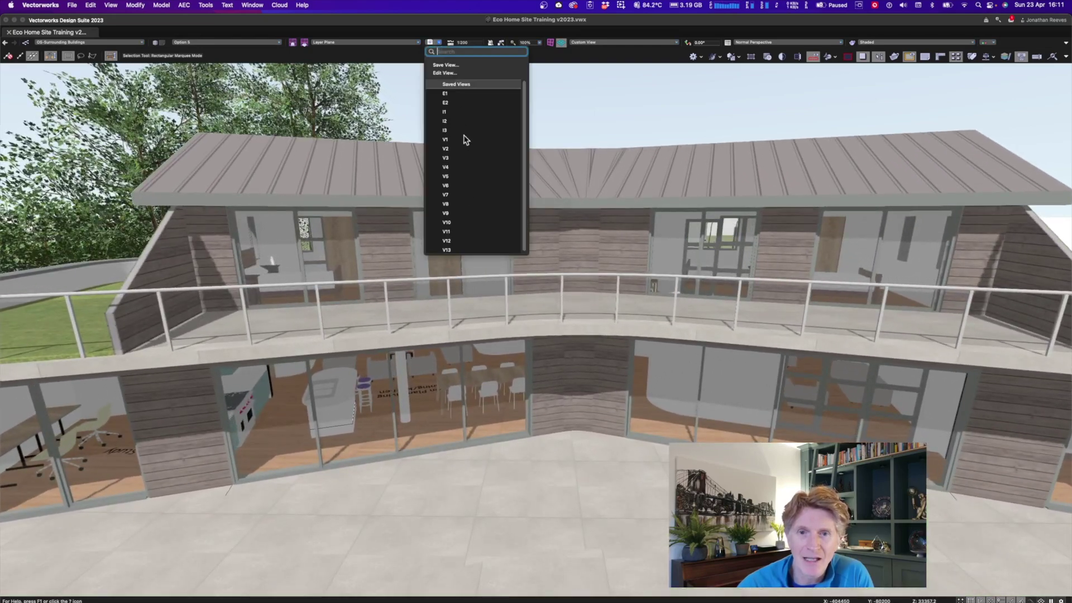
pyautogui.click(452, 204)
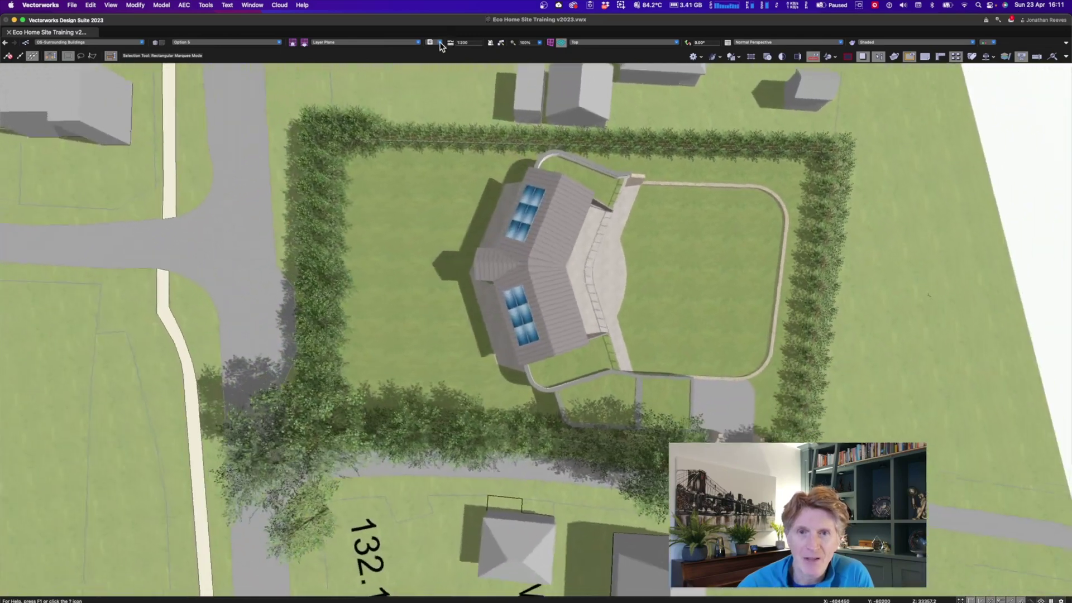
pyautogui.click(439, 42)
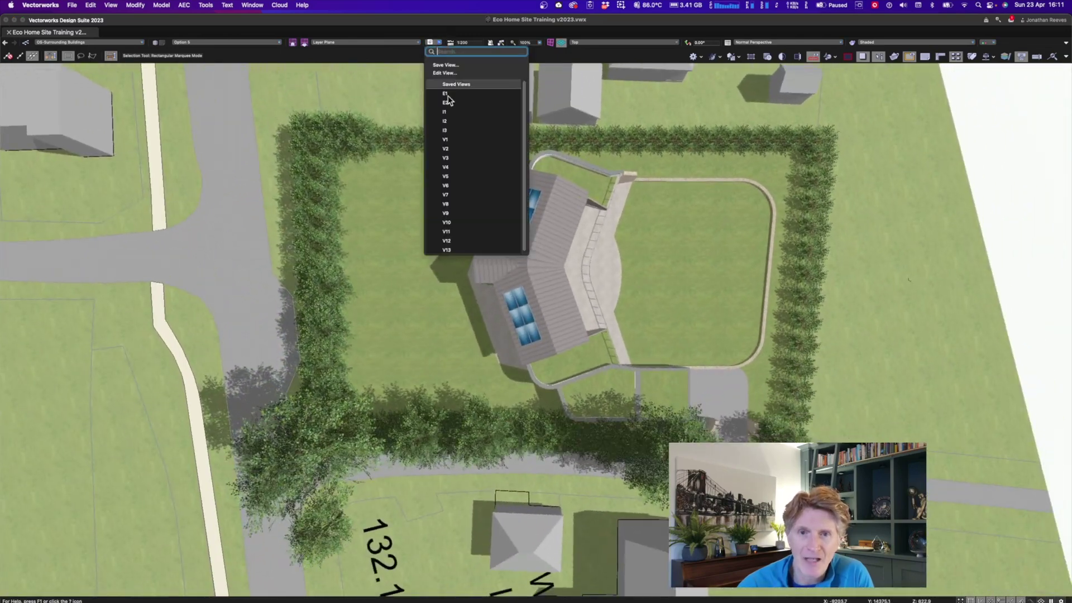
pyautogui.click(454, 223)
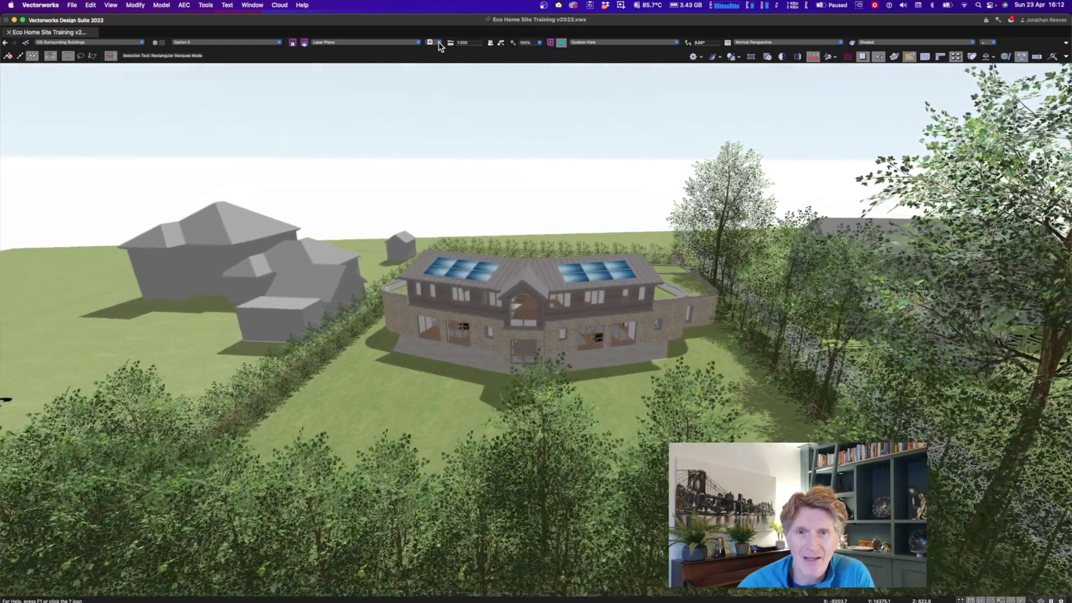
pyautogui.click(439, 43)
pyautogui.click(450, 212)
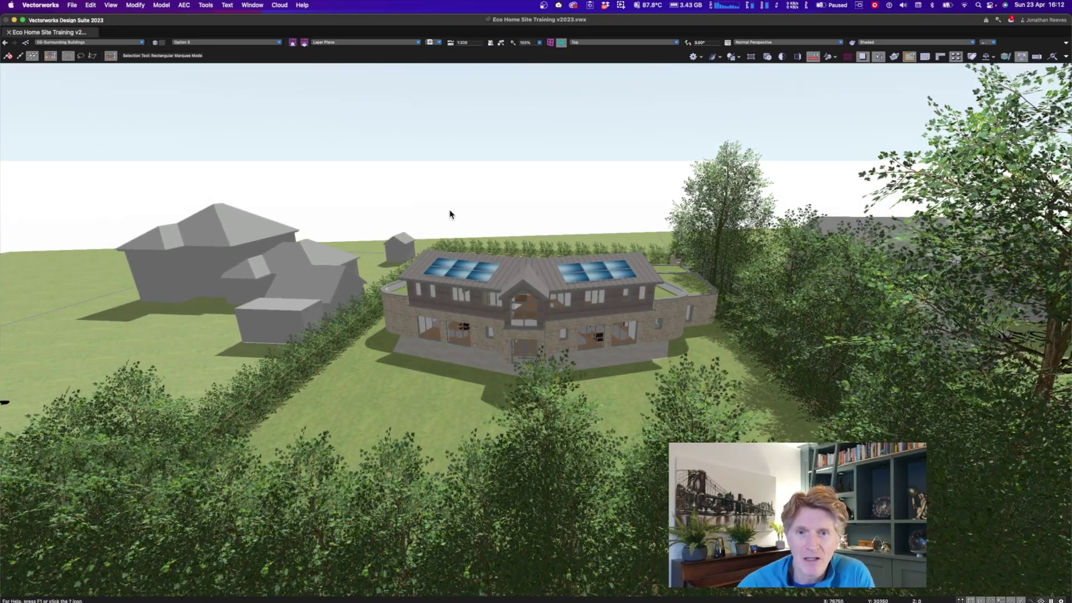